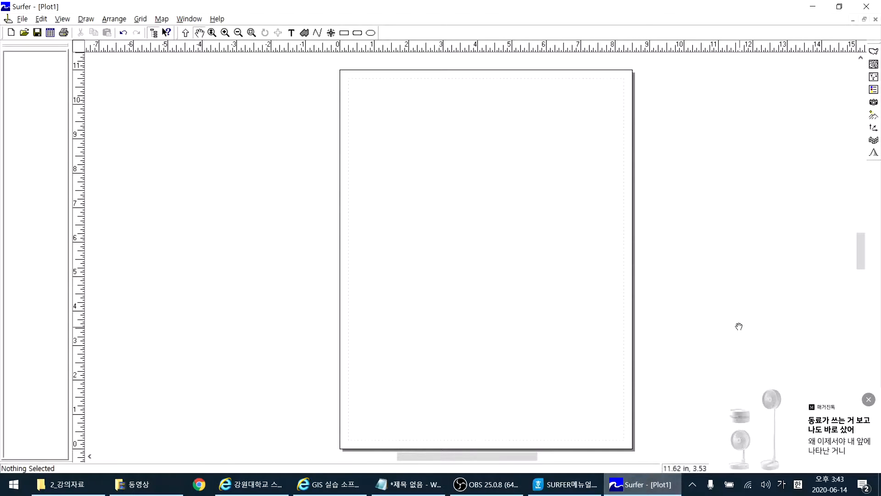
- Look into the data folder of the Surfer course materials in File Explorer and switch back to Surfer
left_click(871, 401)
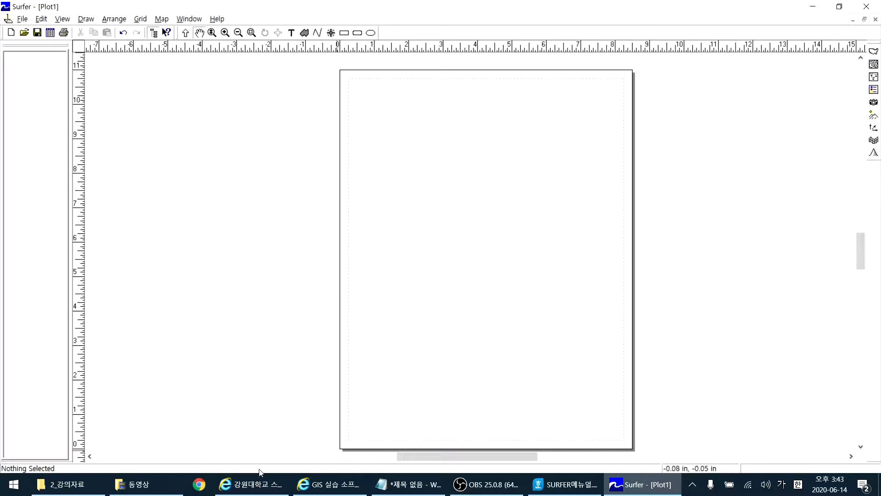
left_click(87, 486)
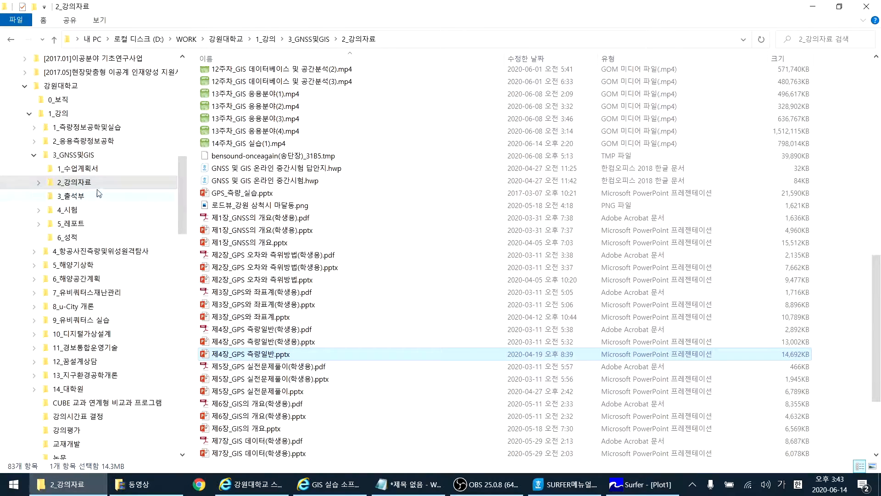
left_click(39, 183)
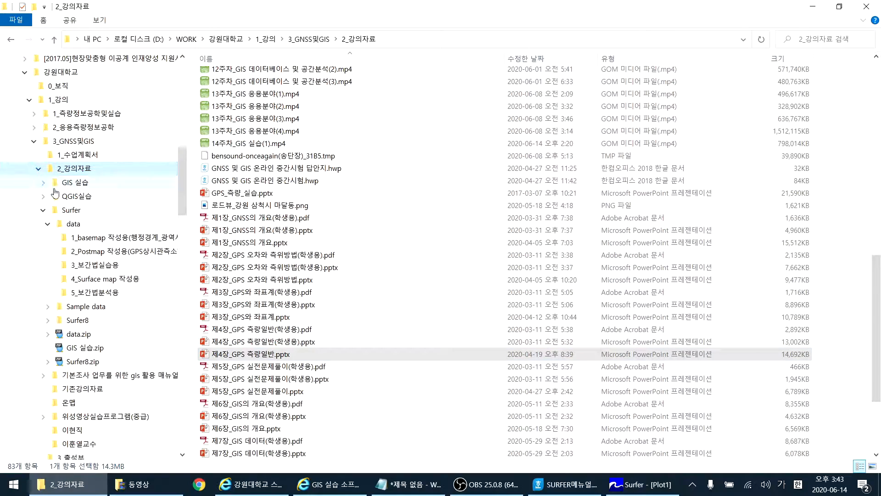
left_click(71, 210)
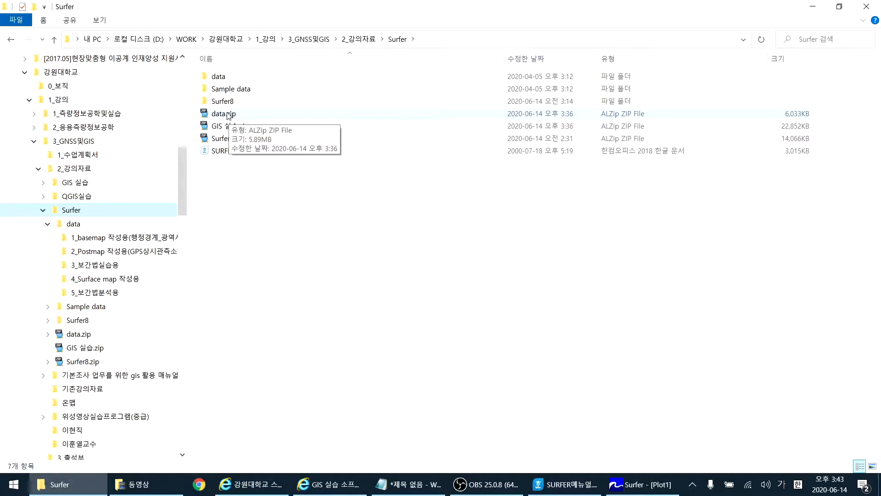
left_click(74, 225)
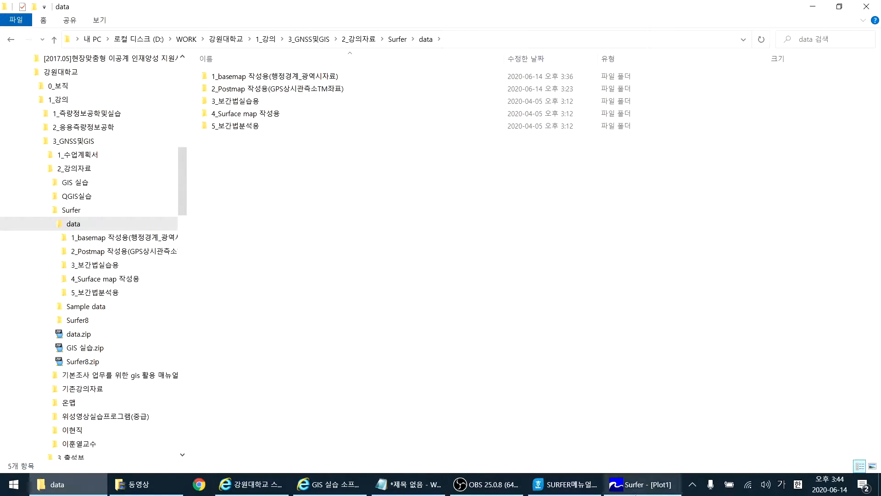
left_click(640, 484)
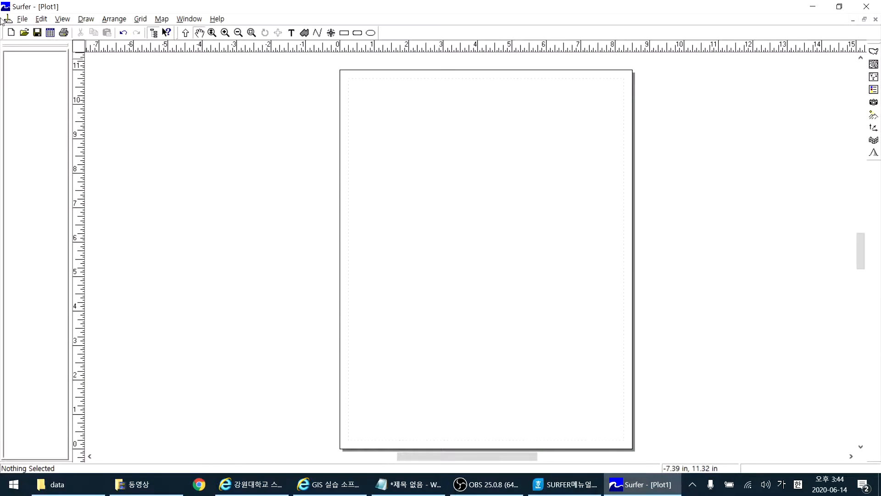
left_click(22, 19)
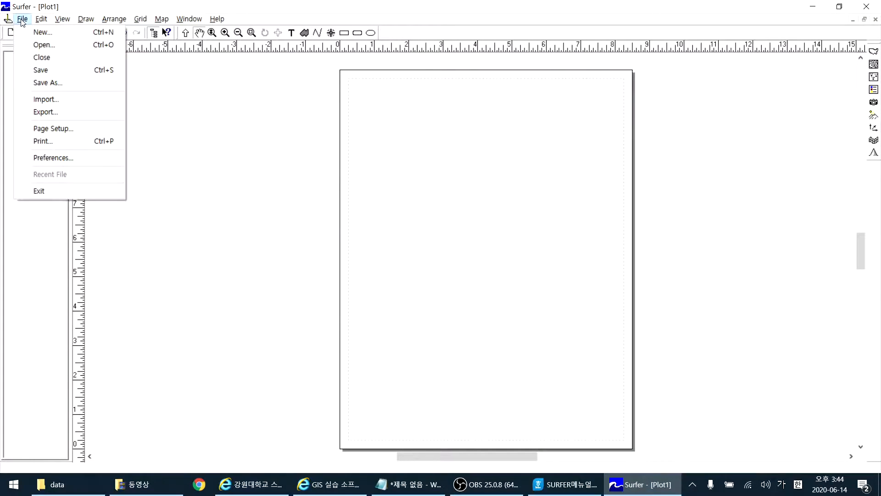
left_click(44, 20)
left_click(63, 20)
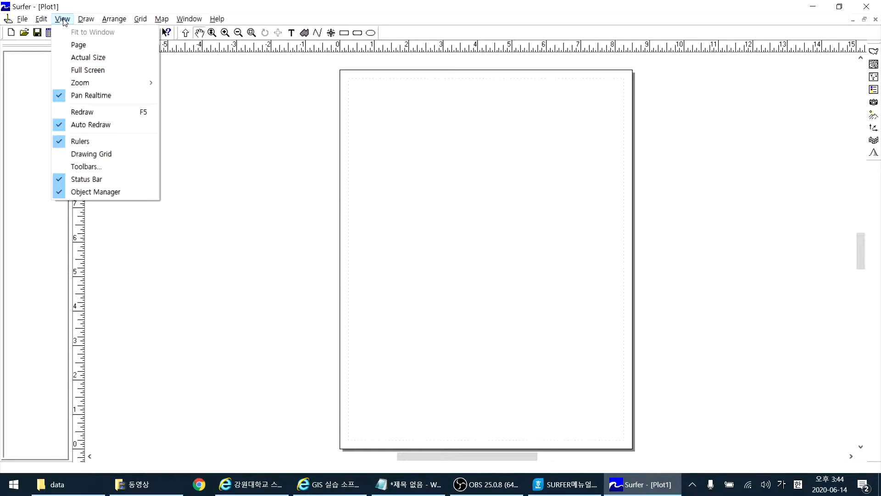
mouse_move(82, 22)
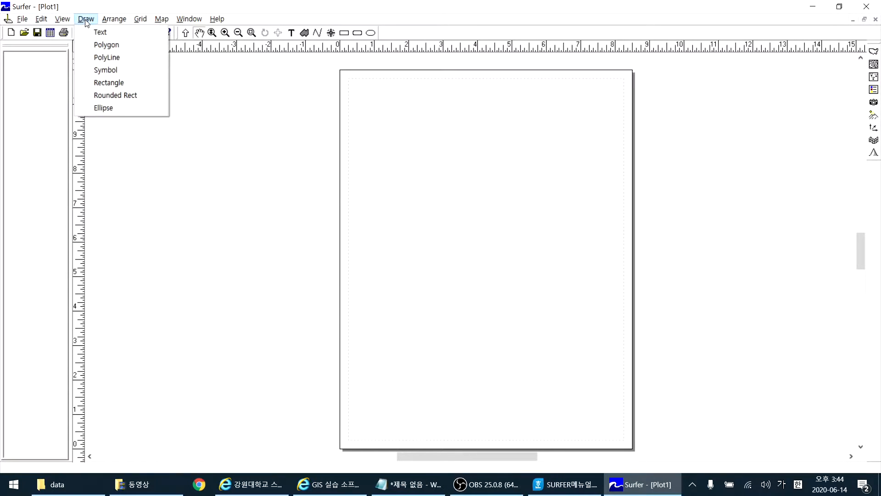
mouse_move(115, 22)
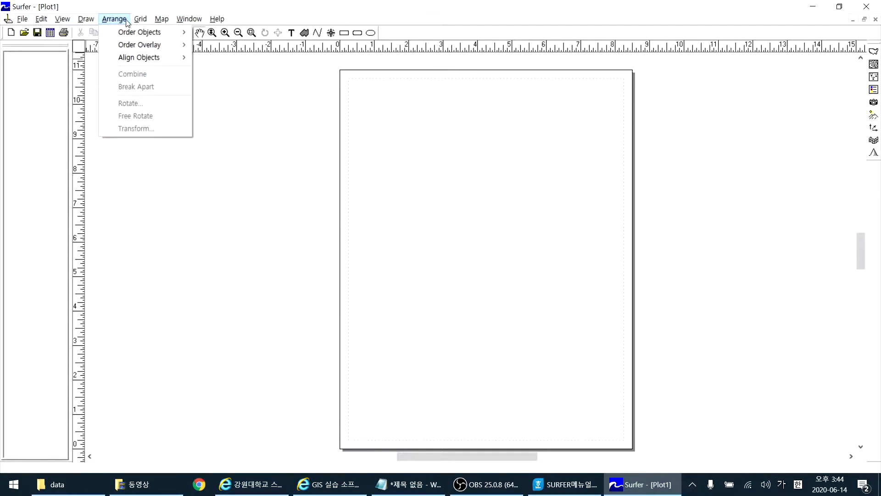
mouse_move(149, 23)
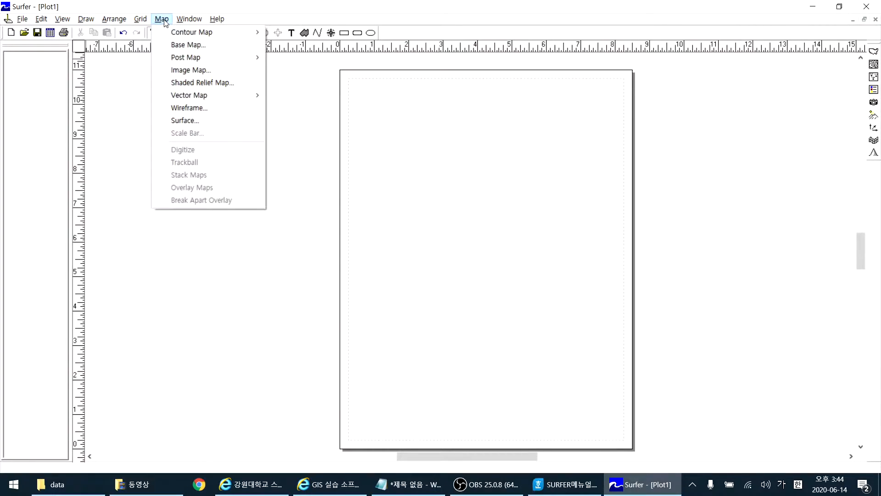
mouse_move(191, 23)
left_click(115, 90)
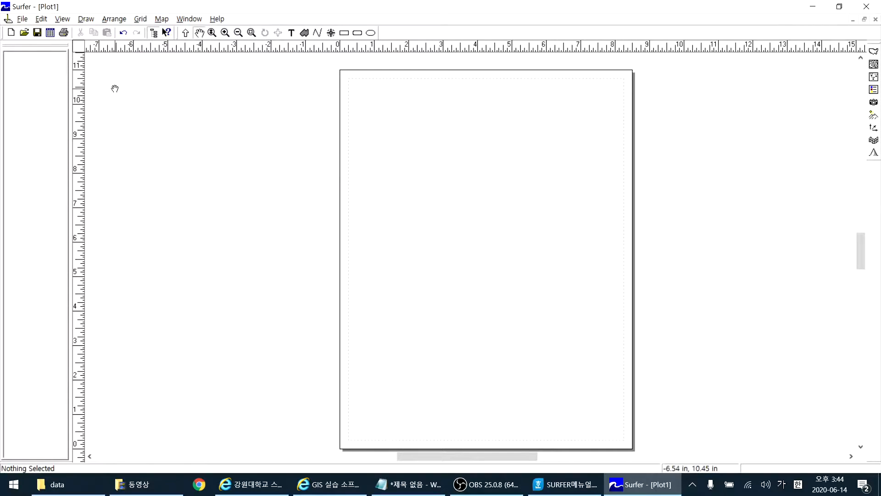
- Create another new document and close it again
left_click(11, 33)
left_click(49, 89)
left_click(163, 73)
left_click(875, 18)
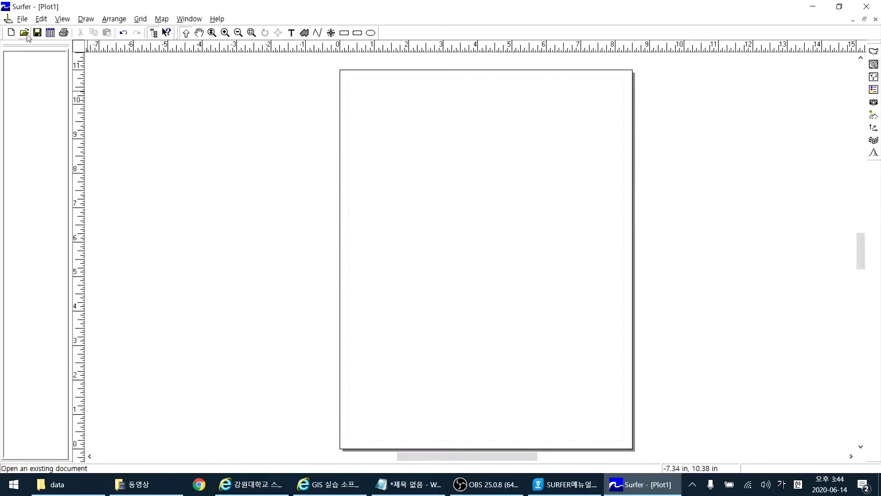
- Add the text 강원대학교 near the upper-left corner of the page
left_click(85, 21)
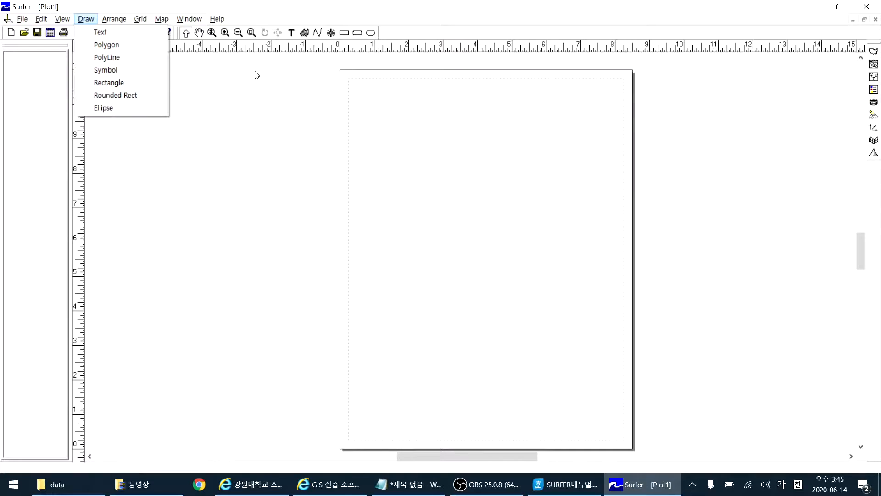
left_click(324, 78)
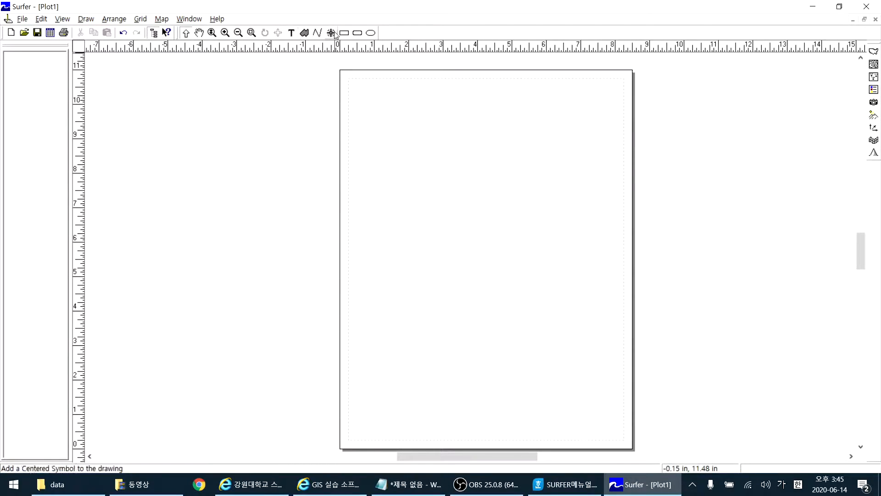
left_click(292, 34)
left_click(359, 124)
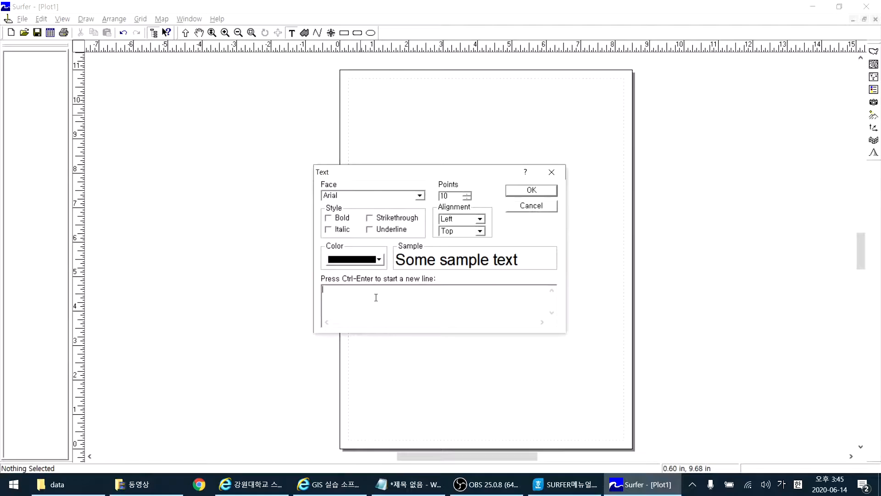
type("강원대학교")
key("Return")
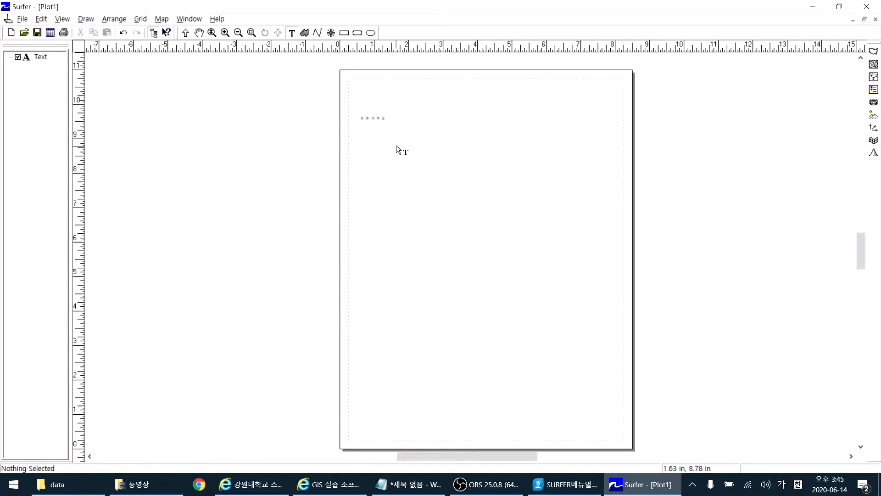
- Change the 강원대학교 text's color to red and its size to 20 points
left_click(381, 117)
left_click(550, 210)
left_click(39, 58)
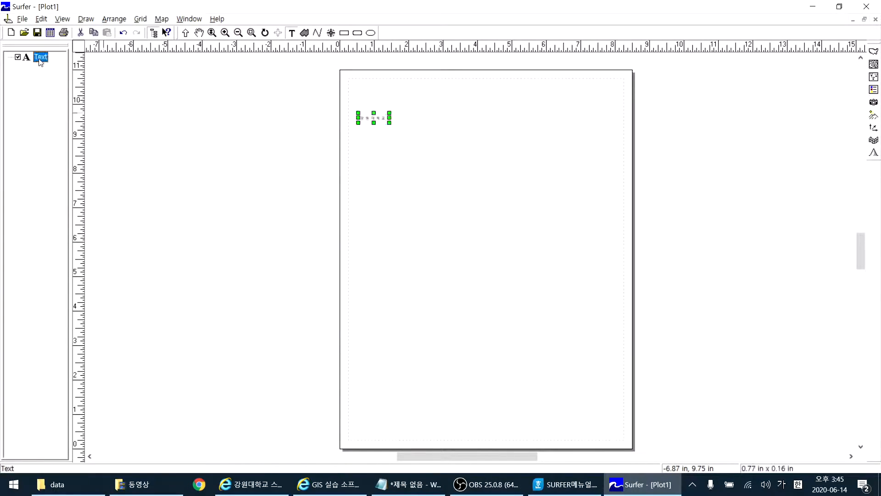
left_click(43, 59)
double_click(41, 58)
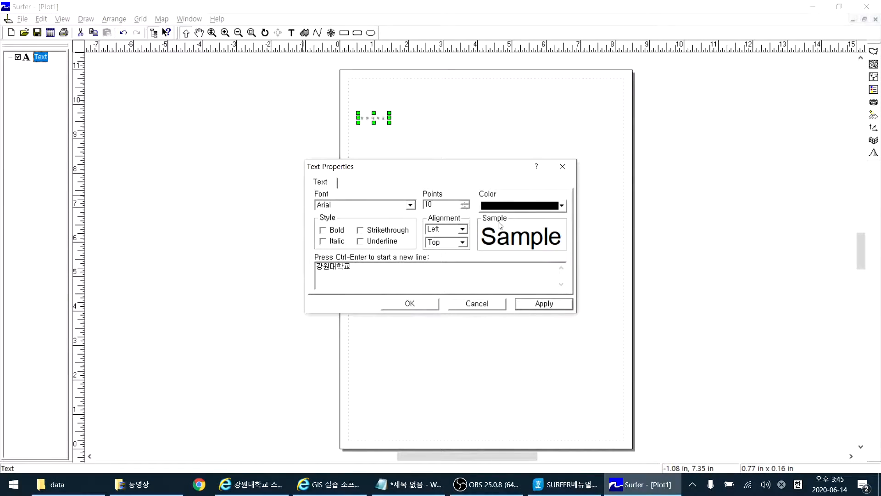
left_click(505, 210)
left_click(488, 254)
left_click(465, 203)
left_click(465, 203)
left_click_drag(465, 202, 464, 202)
- Set the text's font to Arial Nova in bold and apply the text properties
left_click(391, 206)
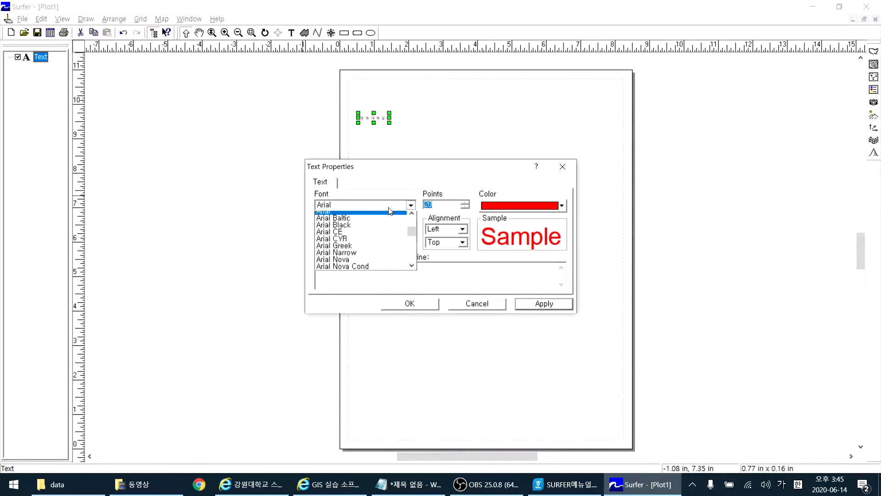
left_click(344, 263)
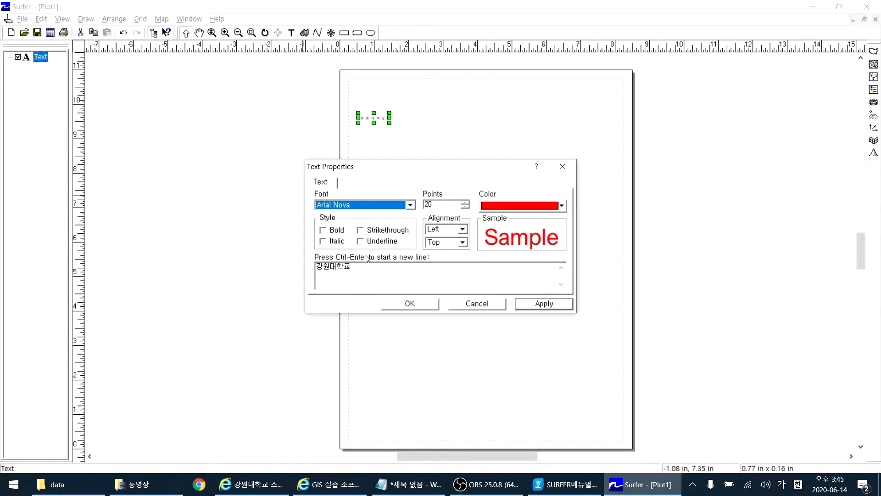
left_click(336, 230)
left_click(545, 303)
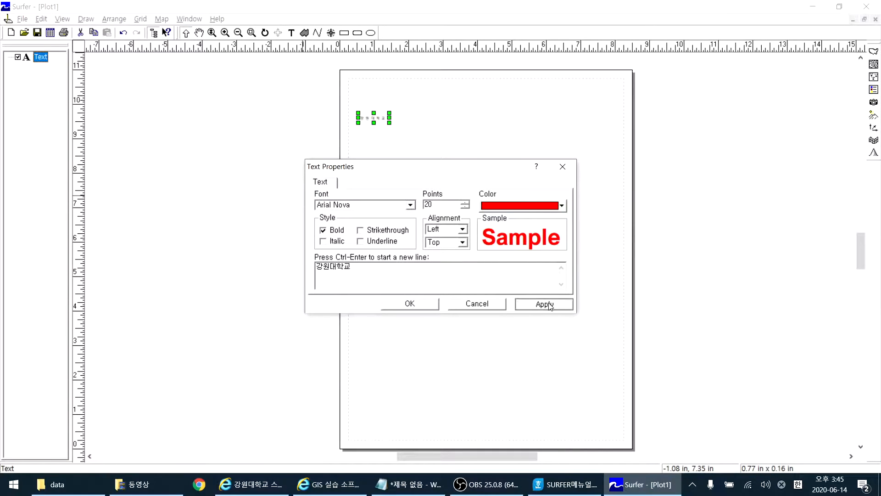
left_click(424, 306)
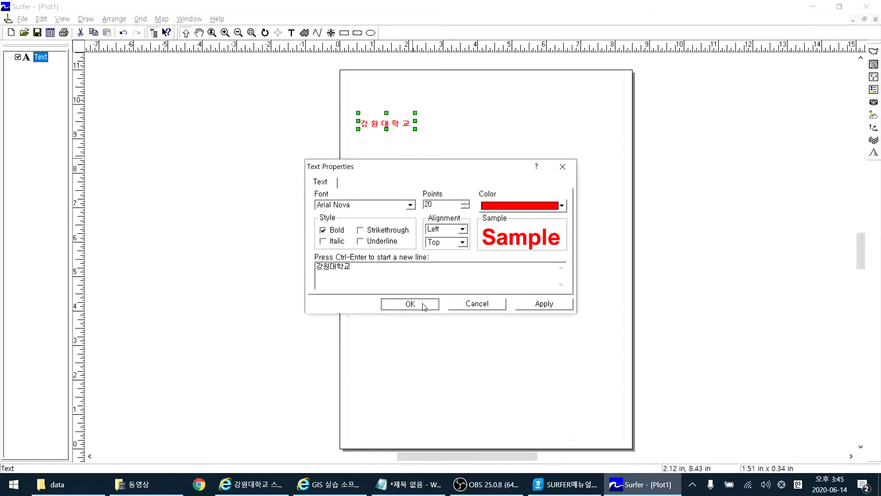
- Try to draw a closed polygon beside and slightly below the 강원대학교 text
left_click(304, 33)
left_click(397, 145)
left_click(419, 173)
left_click(467, 163)
left_click(478, 119)
left_click(448, 105)
left_click(429, 118)
left_click(397, 144)
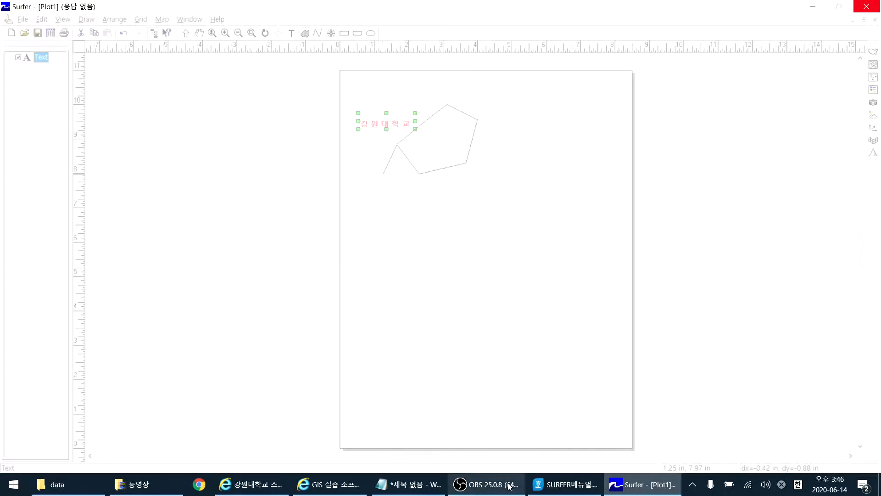
- Force the unresponsive Surfer program to close and cancel the problem report
right_click(630, 486)
left_click(614, 458)
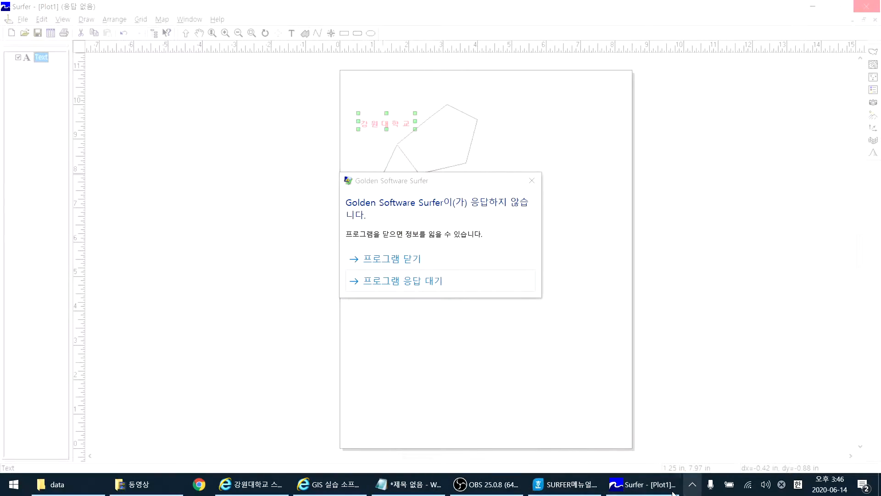
left_click(410, 259)
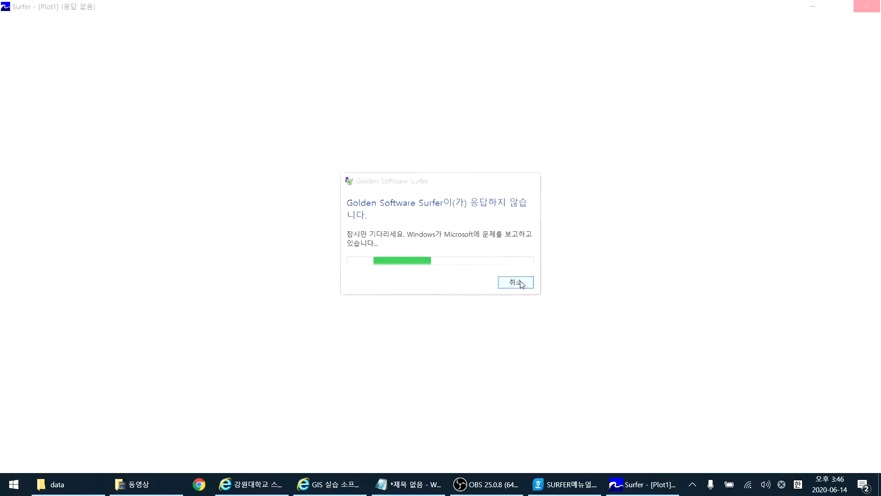
left_click(511, 282)
- Start Surfer 8 again and maximize its window
left_click(13, 484)
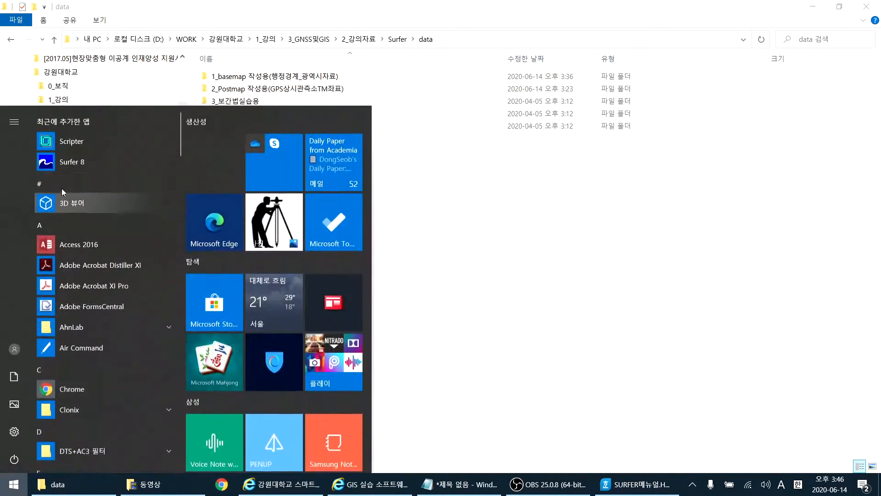
left_click(60, 112)
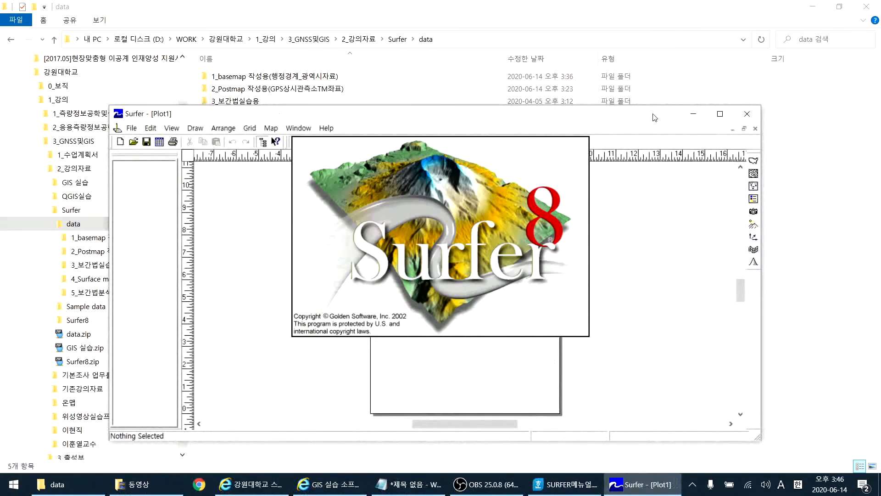
left_click(721, 114)
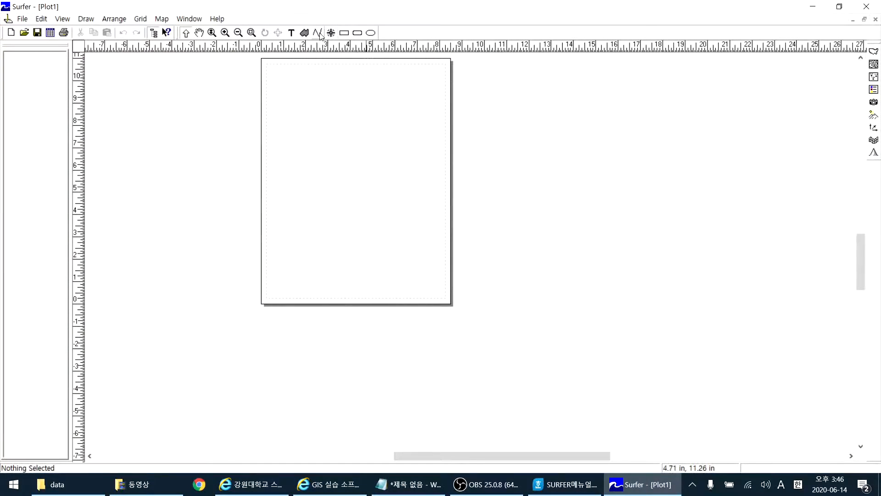
- Place nine symbols scattered over the page, eight across its upper part and one near the middle
left_click(333, 34)
left_click(304, 86)
left_click(309, 106)
left_click(286, 119)
left_click(278, 88)
left_click(318, 127)
left_click(378, 126)
left_click(391, 85)
left_click(346, 118)
left_click(323, 190)
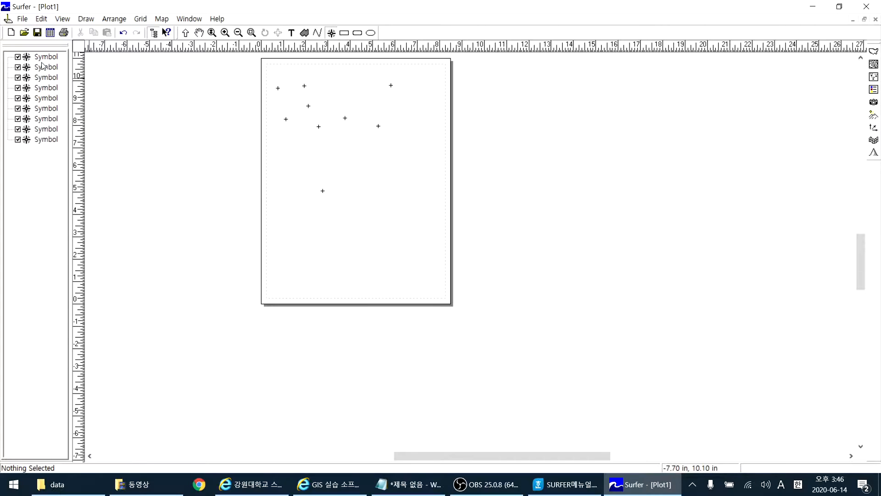
- Delete all the symbols on the page and undo the deletion
left_click(199, 33)
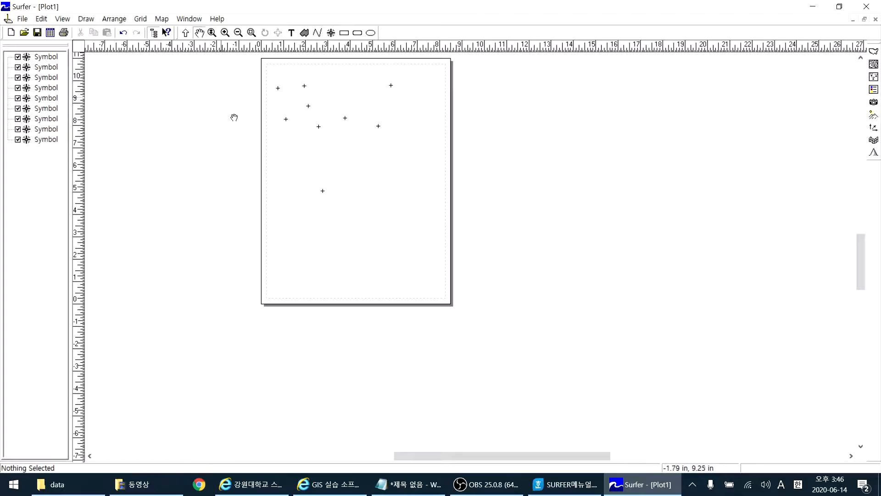
left_click(186, 33)
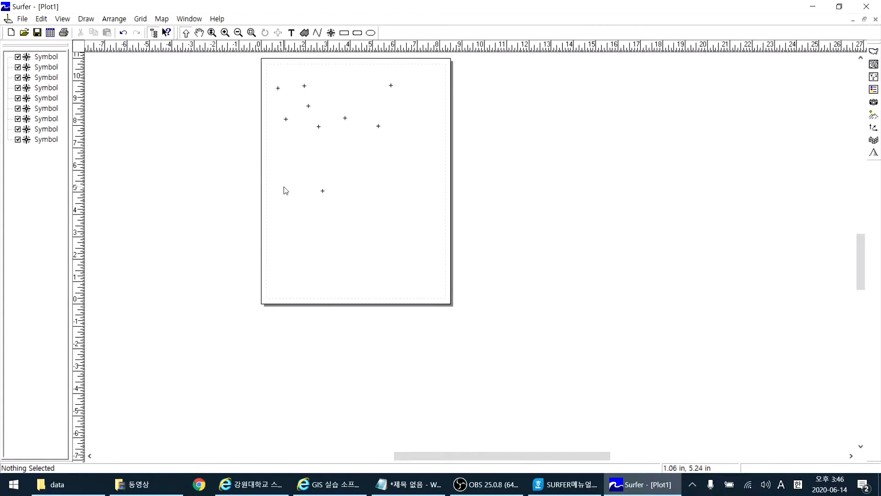
key("ctrl+a")
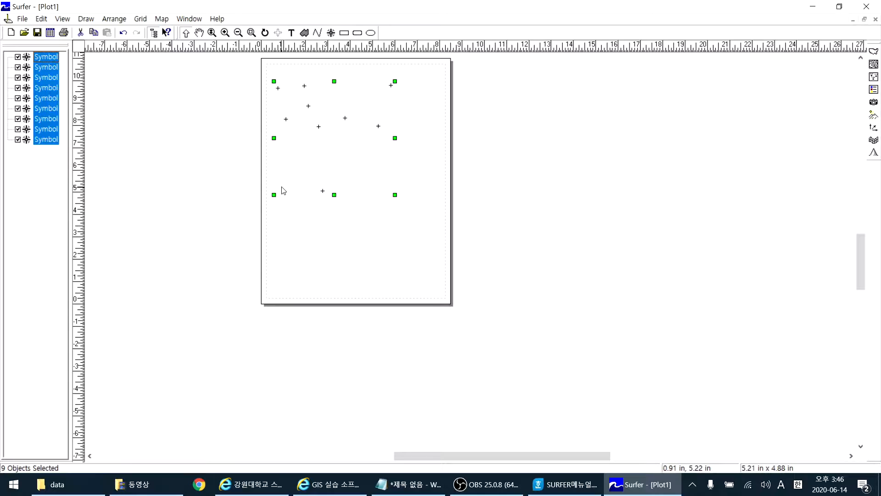
key("Delete")
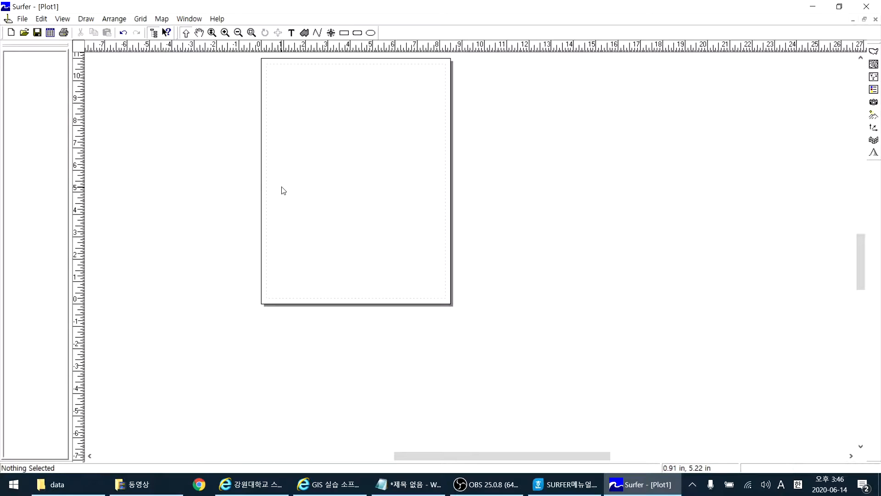
left_click(124, 33)
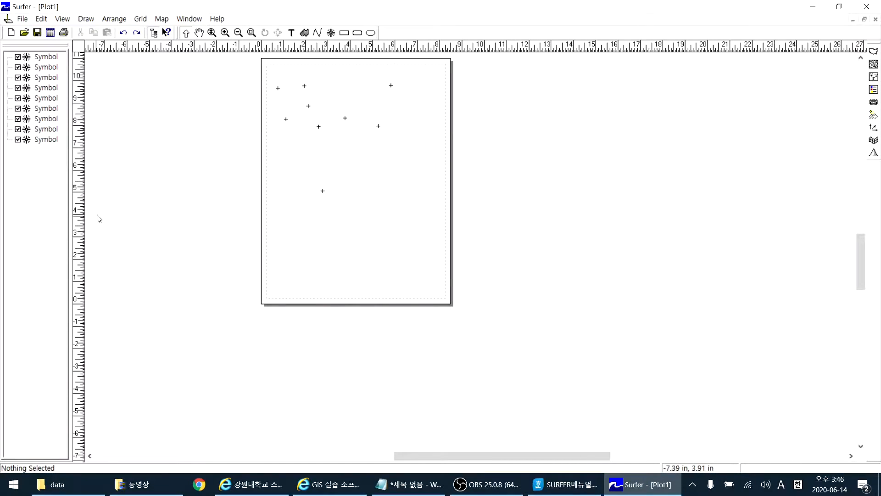
- Delete two individual symbols from the page, and delete all the remaining symbols together
left_click(42, 140)
right_click(42, 140)
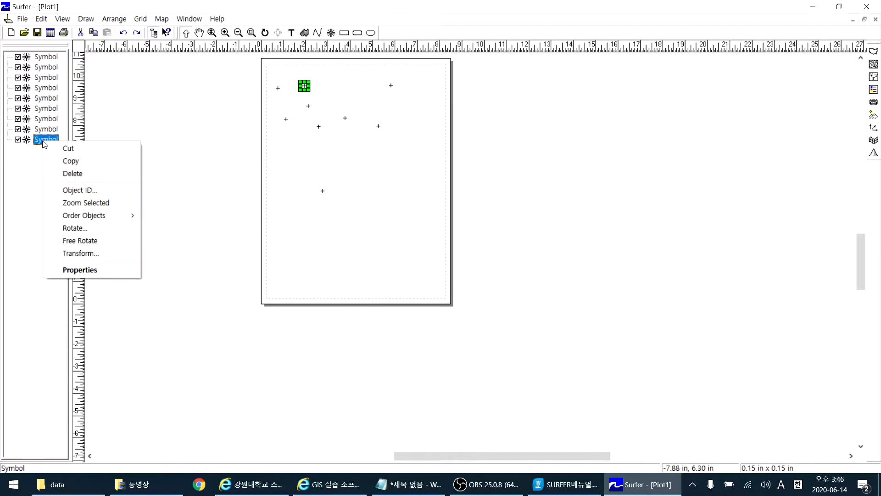
left_click(83, 174)
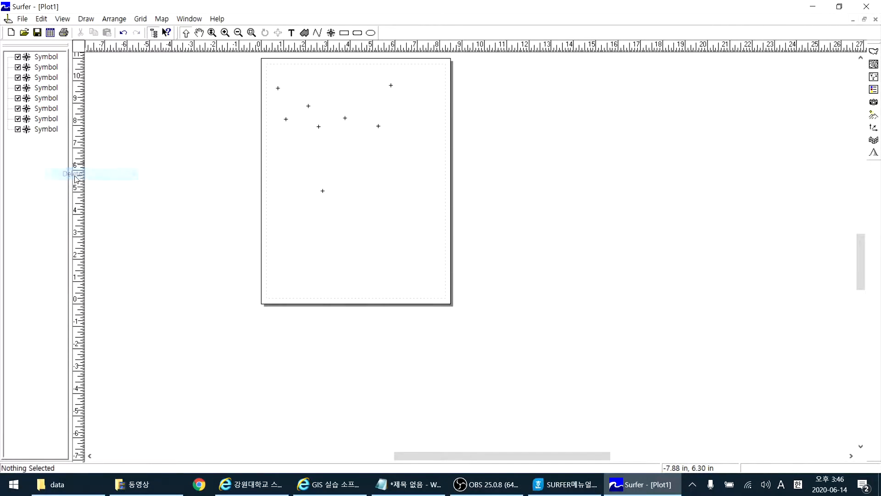
left_click(286, 120)
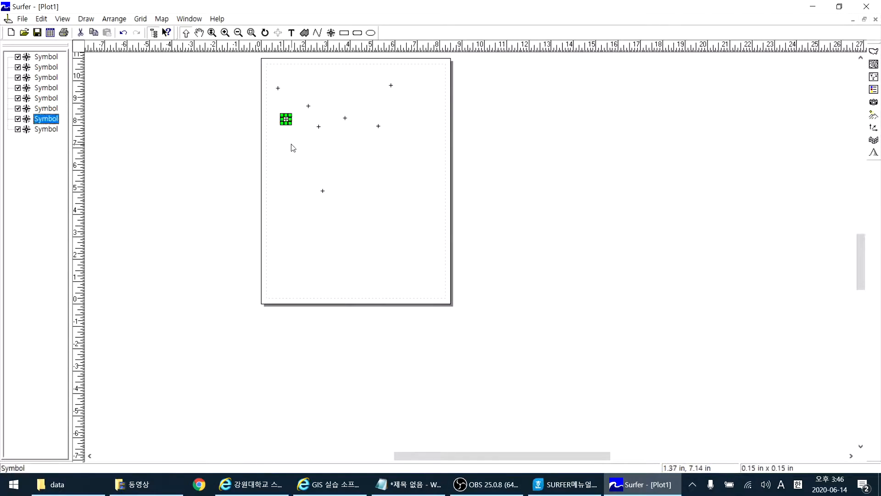
key("Delete")
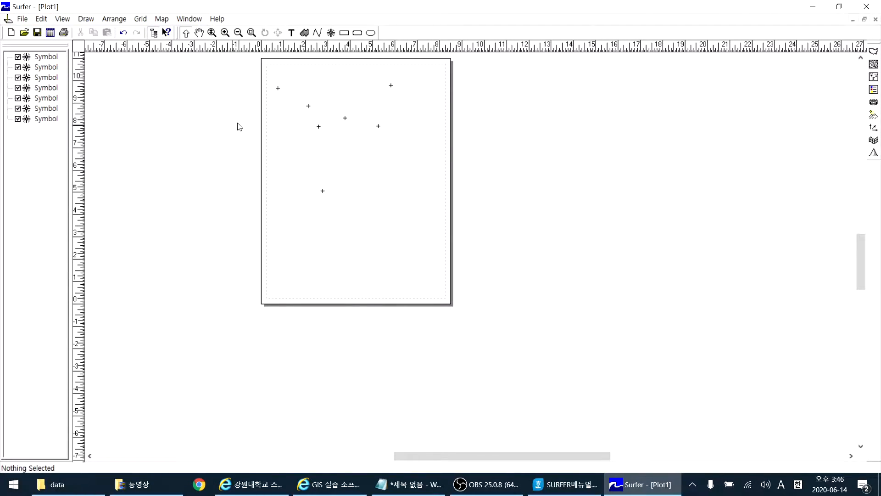
key("ctrl+a")
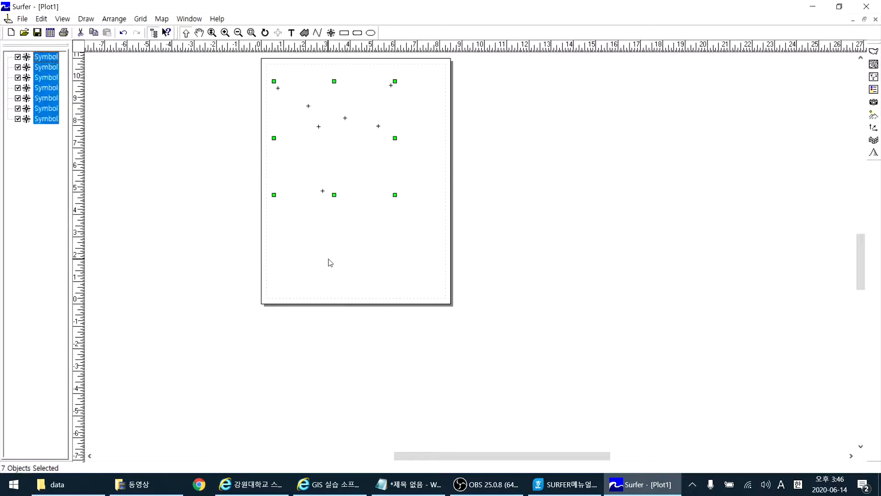
key("Delete")
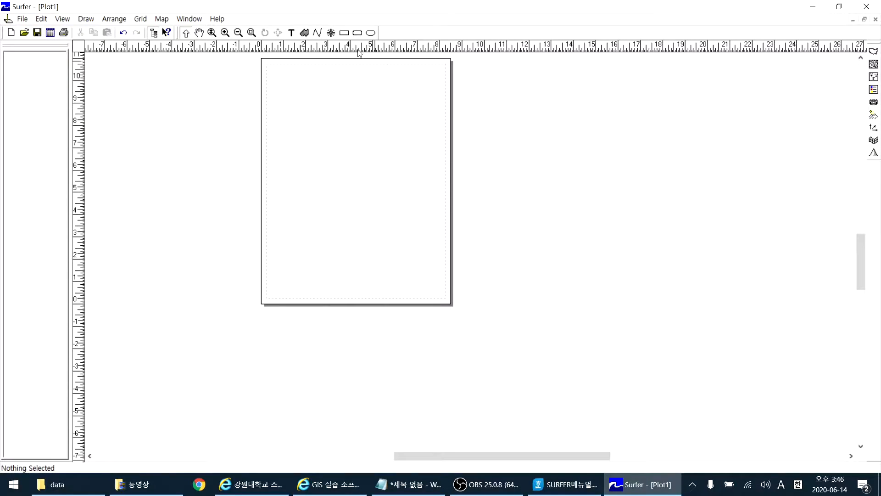
- Draw a rectangle and a rounded rectangle near the page's upper edge, and a large upright ellipse below them
left_click(344, 33)
left_click_drag(286, 94, 322, 116)
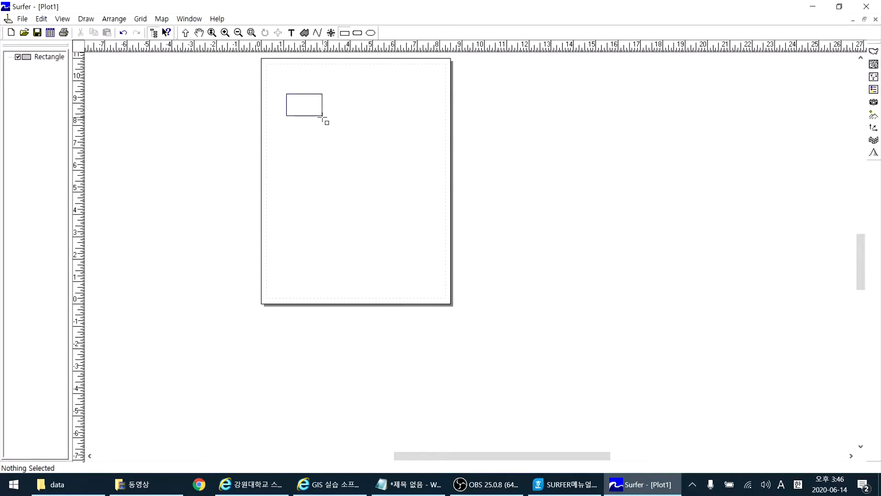
left_click(358, 33)
left_click_drag(347, 75, 381, 98)
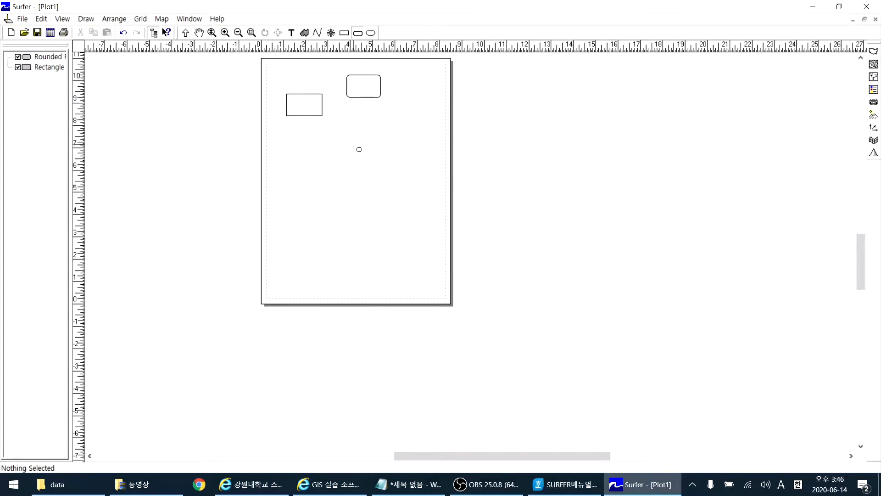
left_click(371, 33)
left_click_drag(337, 127, 403, 219)
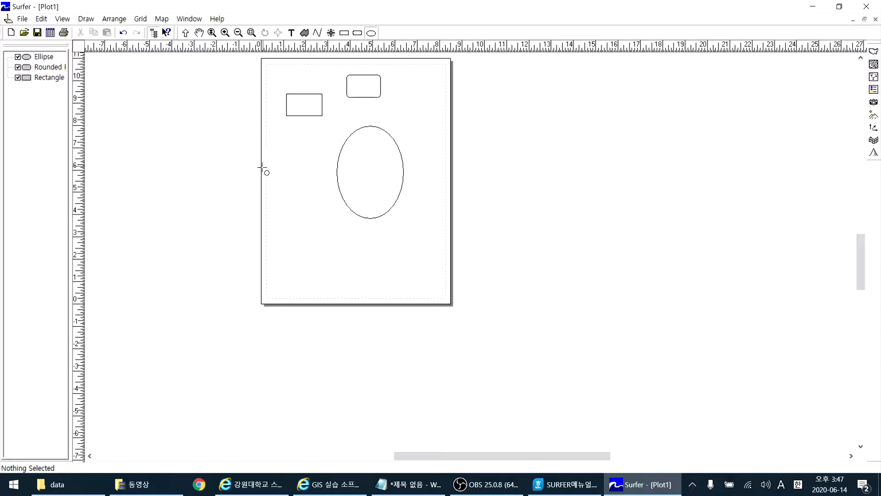
- Select the rectangle, rounded rectangle and ellipse together and delete them from the page
left_click(186, 32)
key("ctrl+a")
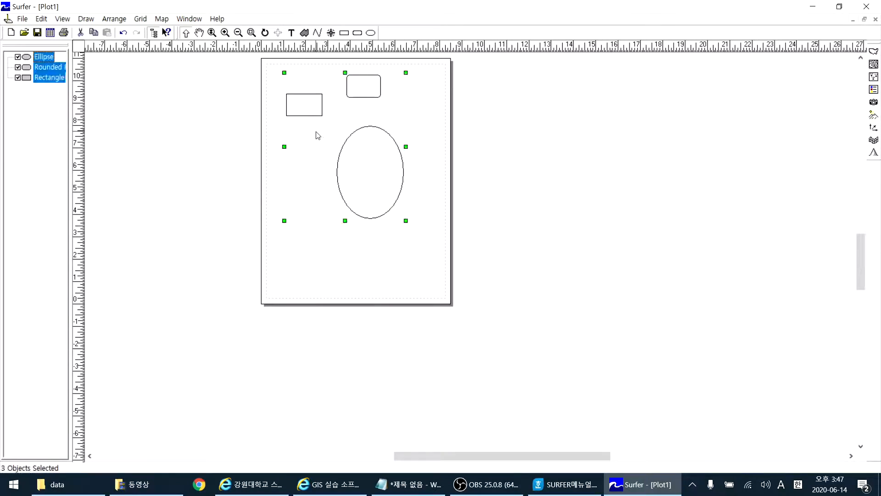
key("Delete")
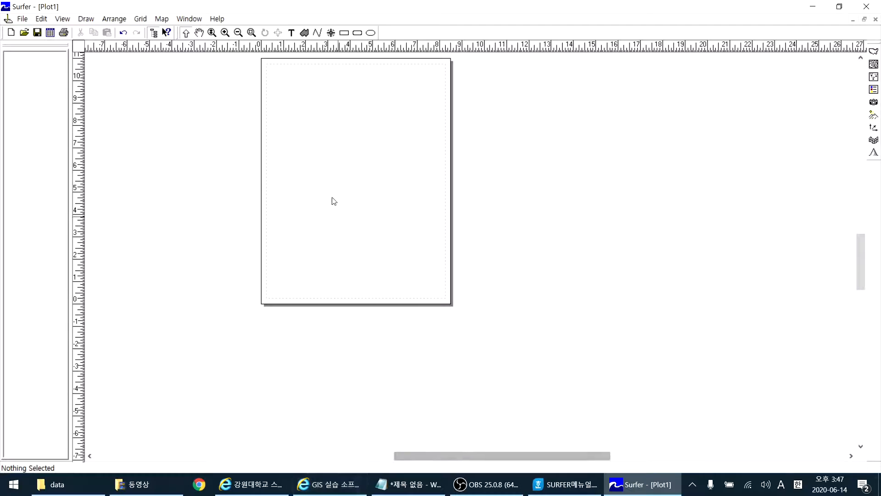
- Try the zoom in, pan and realtime zoom tools on the empty page, and look through the available map types
left_click(225, 33)
left_click(326, 122)
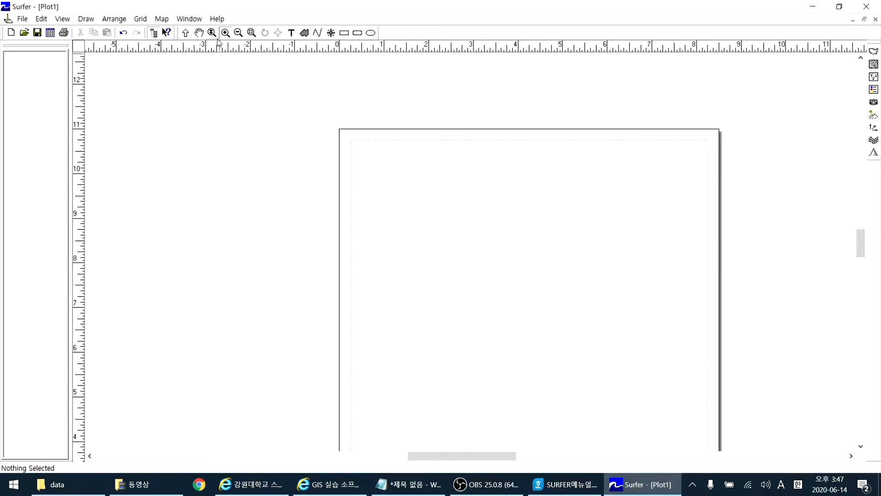
left_click(199, 33)
left_click_drag(401, 218, 397, 166)
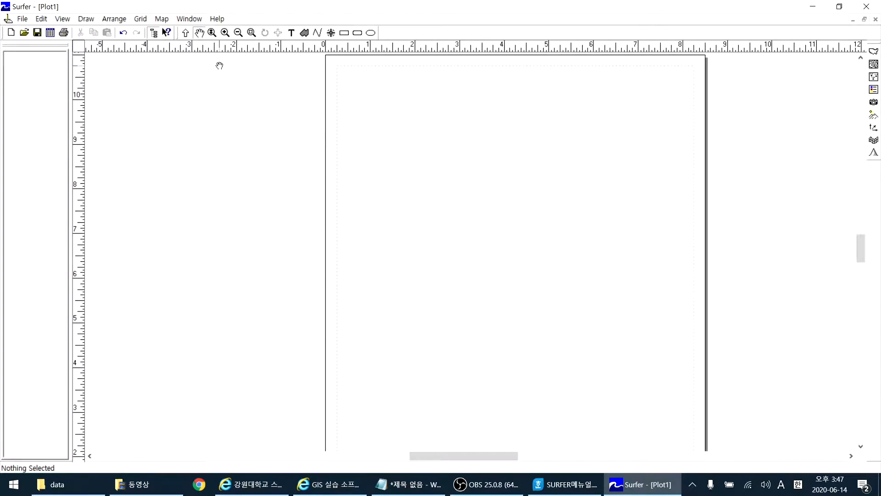
left_click(212, 33)
scroll(478, 254, "up", 1)
scroll(488, 329, "down", 4)
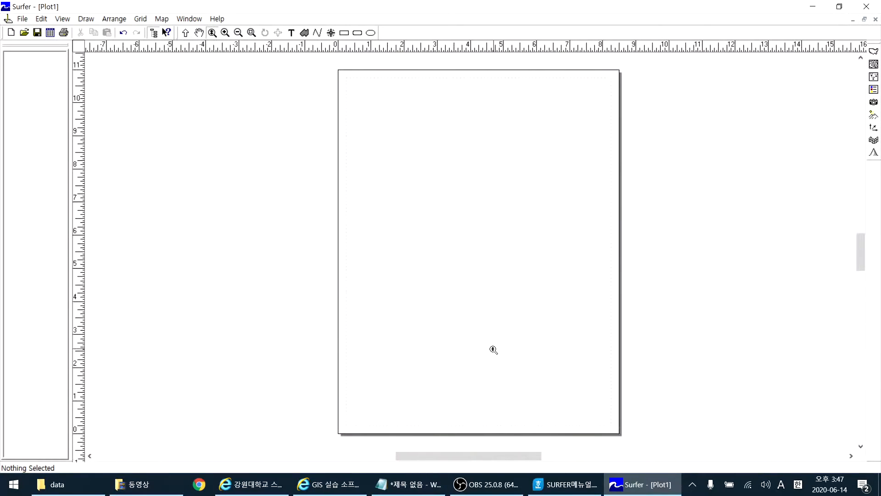
left_click(185, 32)
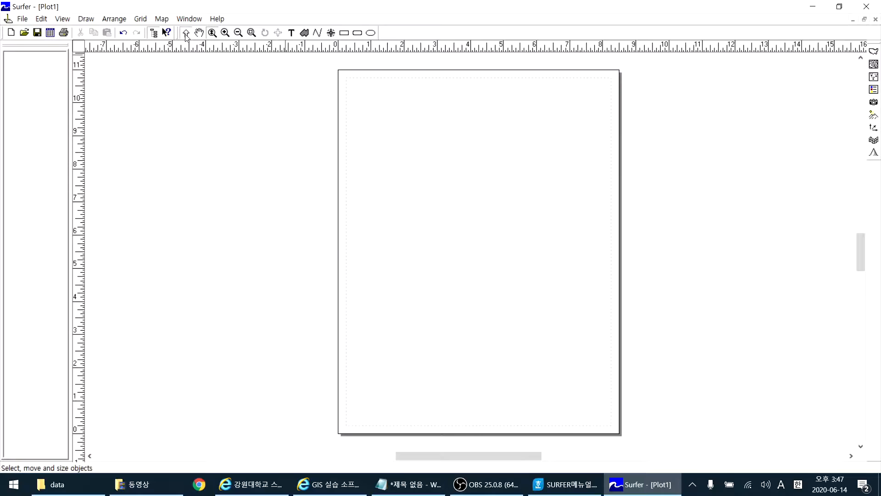
left_click(162, 19)
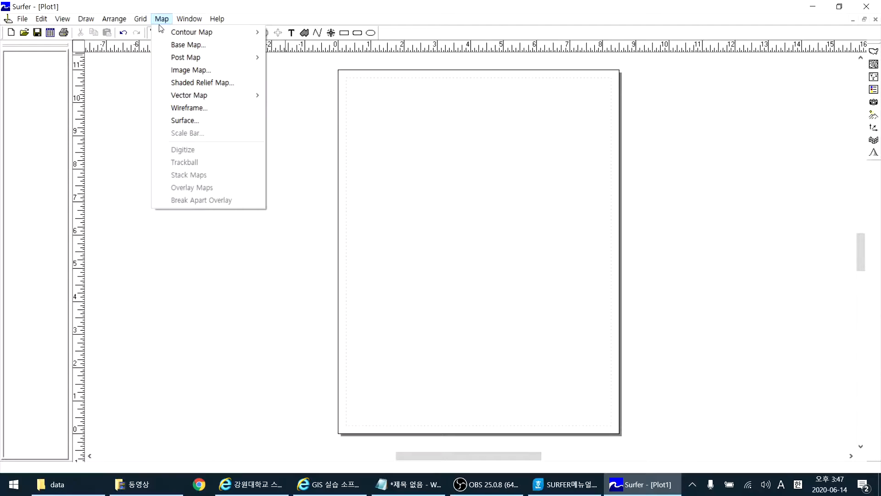
left_click(155, 425)
- Switch to File Explorer and open the presentation 제4장_GPS 측량일반.pptx from the 2_강의자료 folder
left_click(57, 484)
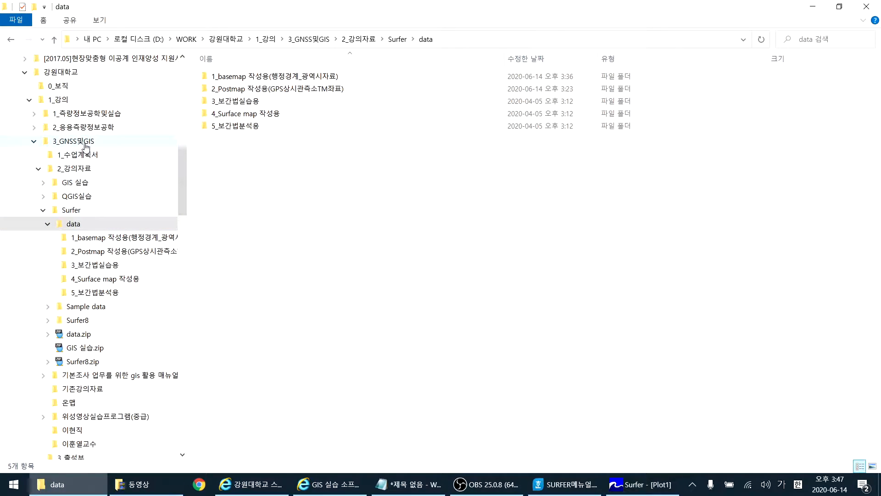
left_click(74, 169)
scroll(282, 256, "down", 10)
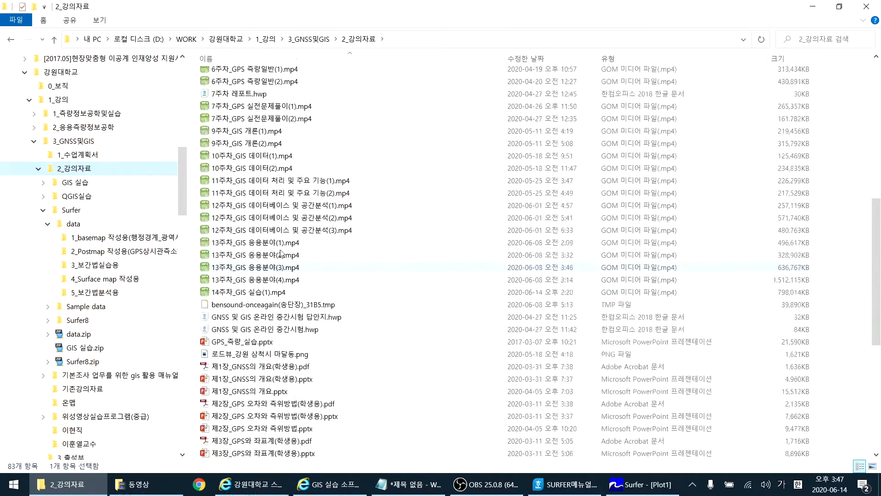
scroll(282, 256, "down", 7)
double_click(264, 231)
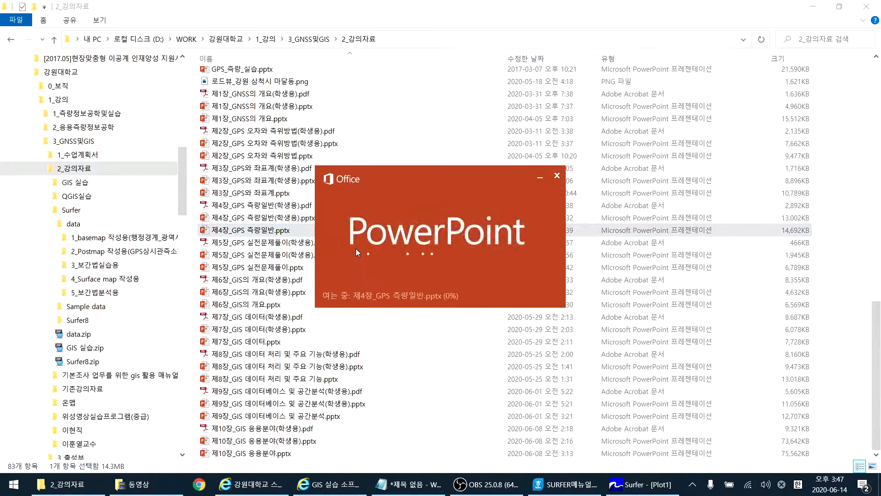
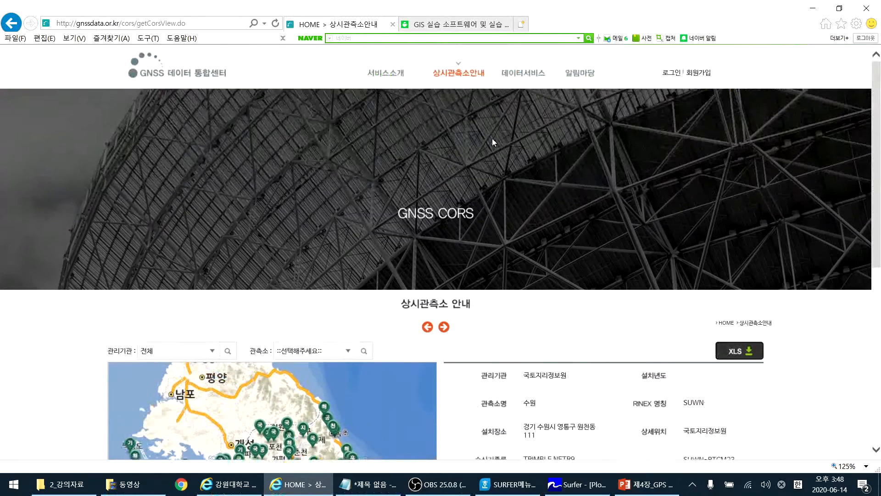
- Go to the GNSS 데이터 통합센터 home page and log in with the saved ID and the account password
left_click(179, 72)
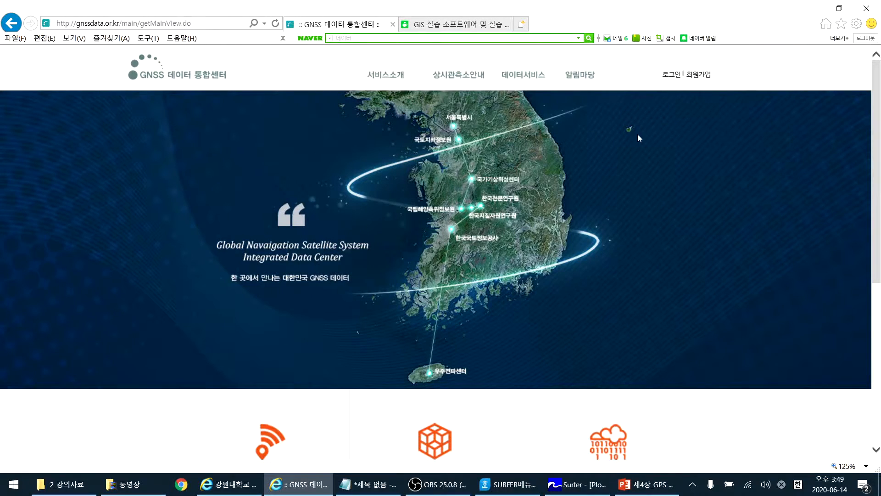
left_click(679, 72)
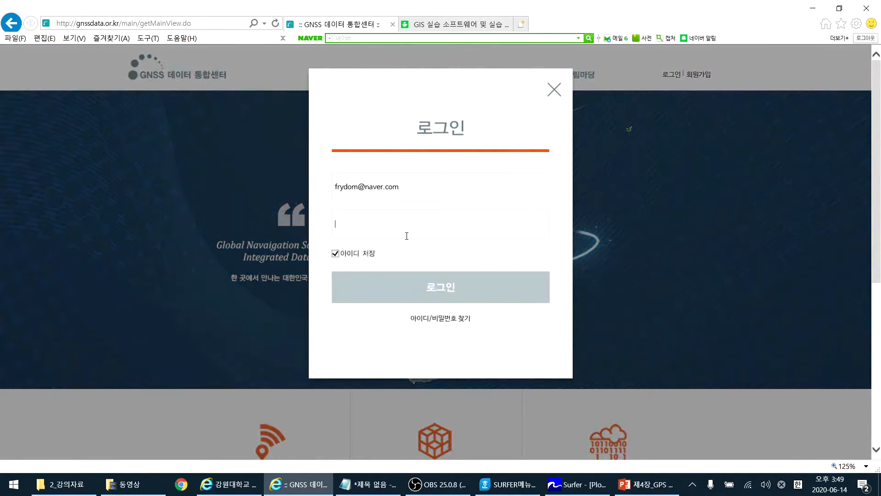
type("********")
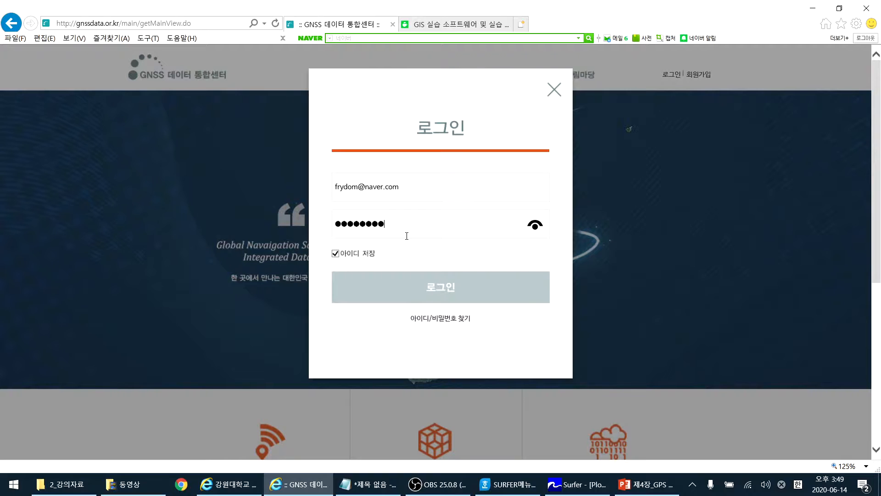
key("Return")
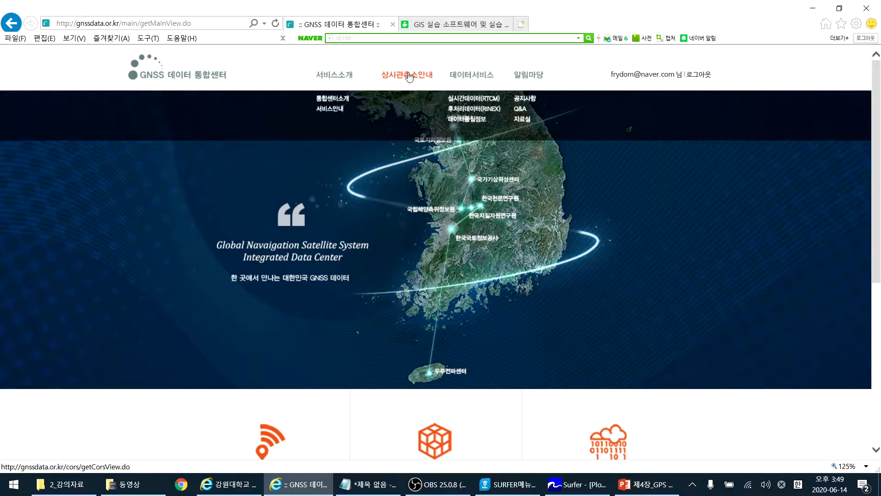
- Open the 상시관측소안내 page and view the station map and station details
left_click(409, 75)
scroll(44, 291, "down", 5)
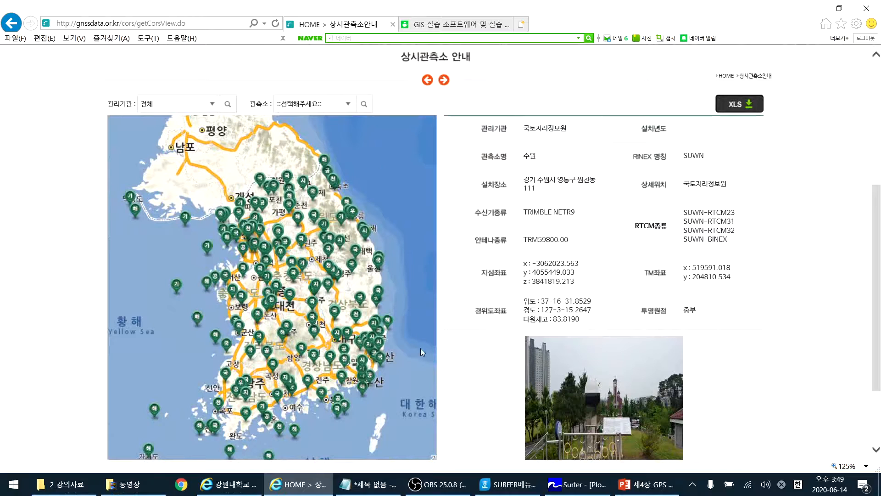
scroll(76, 192, "down", 2)
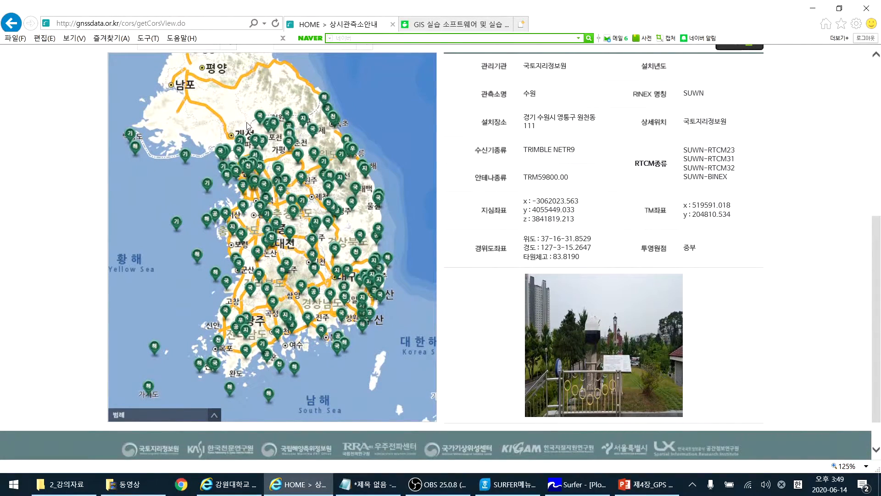
scroll(873, 227, "up", 1)
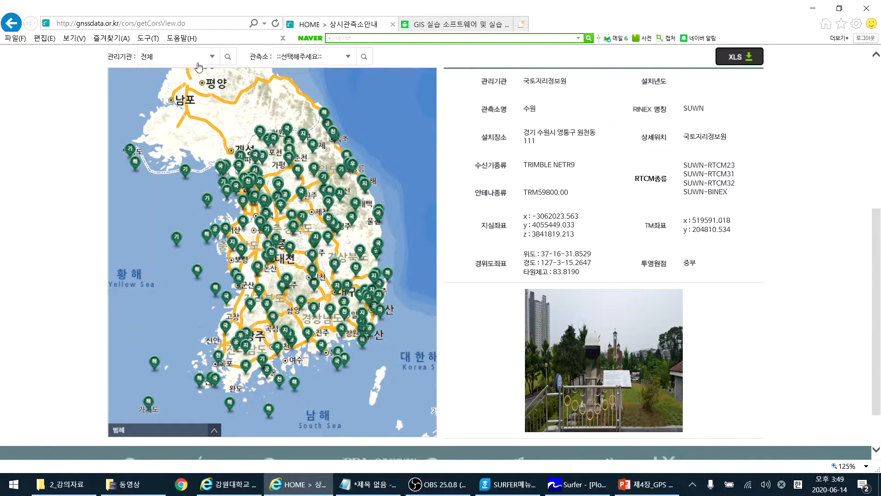
- Filter the station map by the managing agency 국토지리정보원 and restore the filter to 전체
left_click(212, 57)
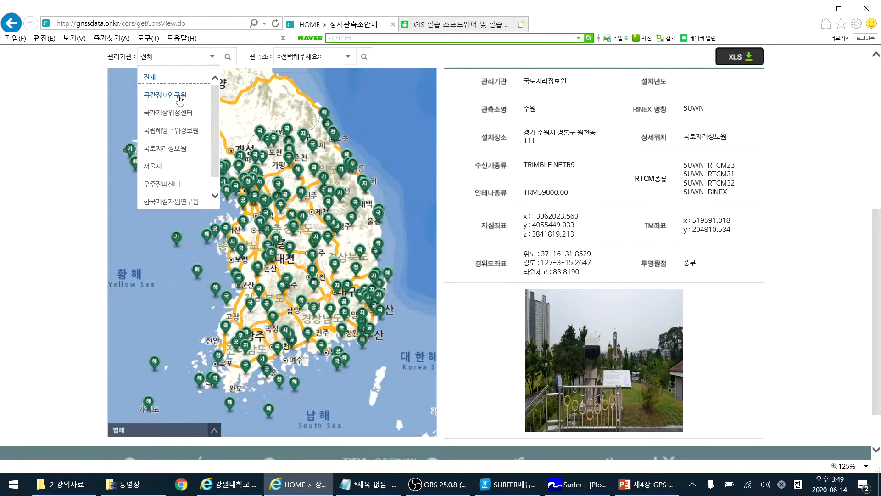
left_click(169, 149)
left_click(227, 57)
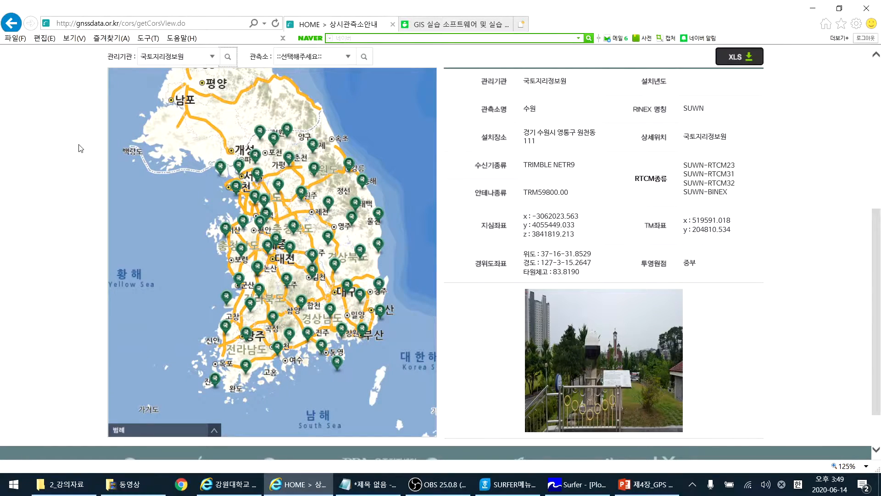
left_click(210, 60)
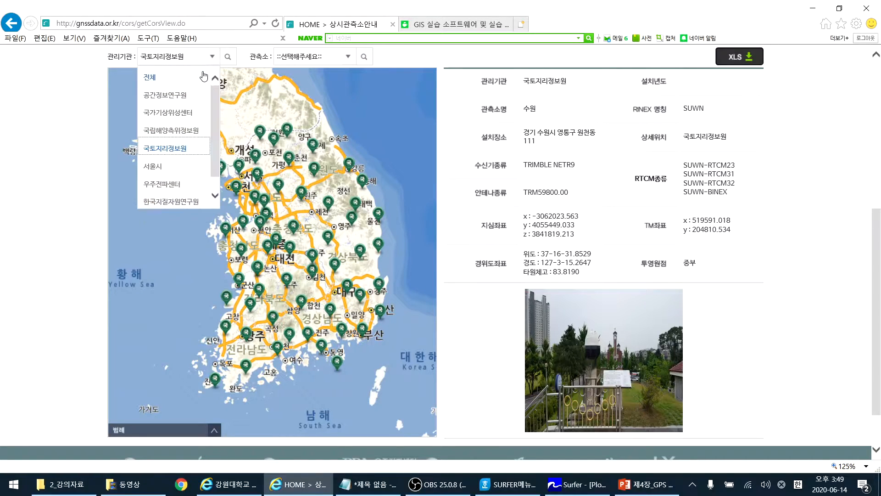
left_click(175, 75)
left_click(228, 56)
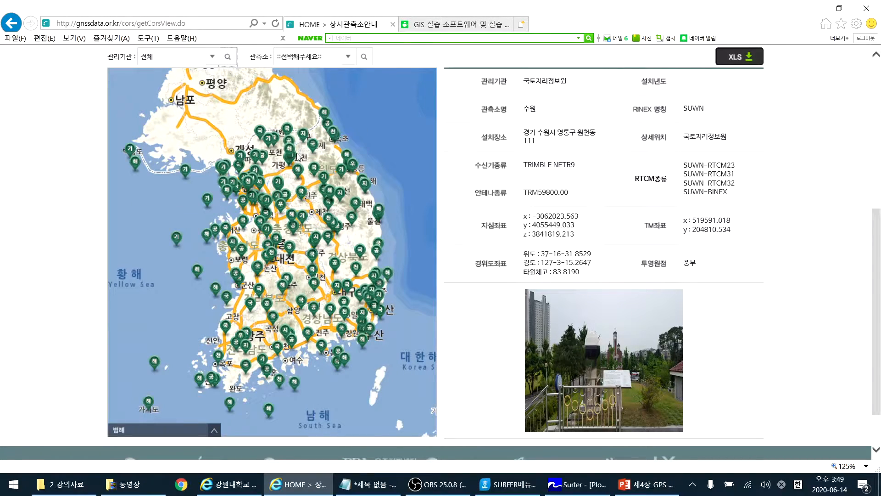
- Download the permanent station list as an XLS file, open it in Excel and look through its rows
left_click(739, 58)
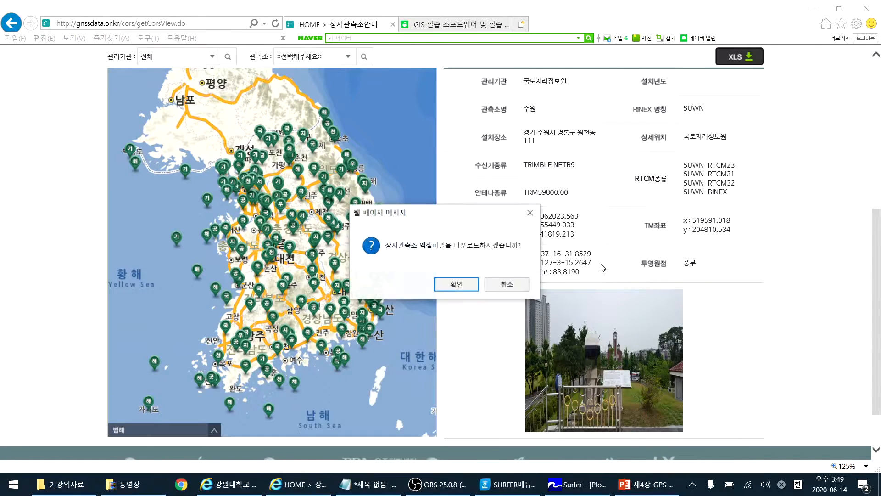
left_click(457, 284)
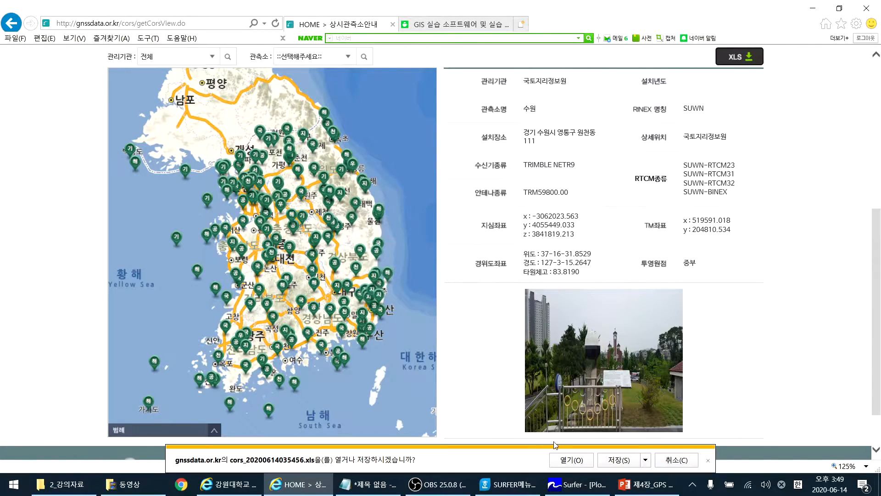
left_click(569, 460)
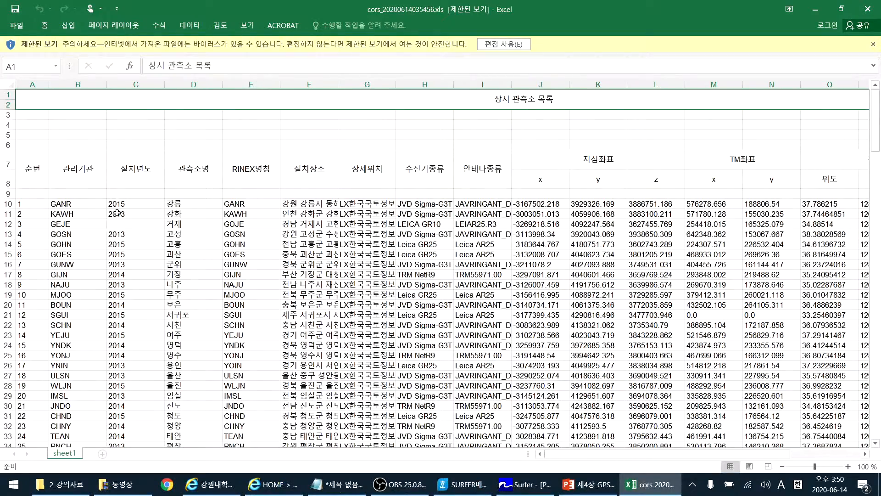
scroll(166, 176, "down", 4)
scroll(167, 176, "up", 3)
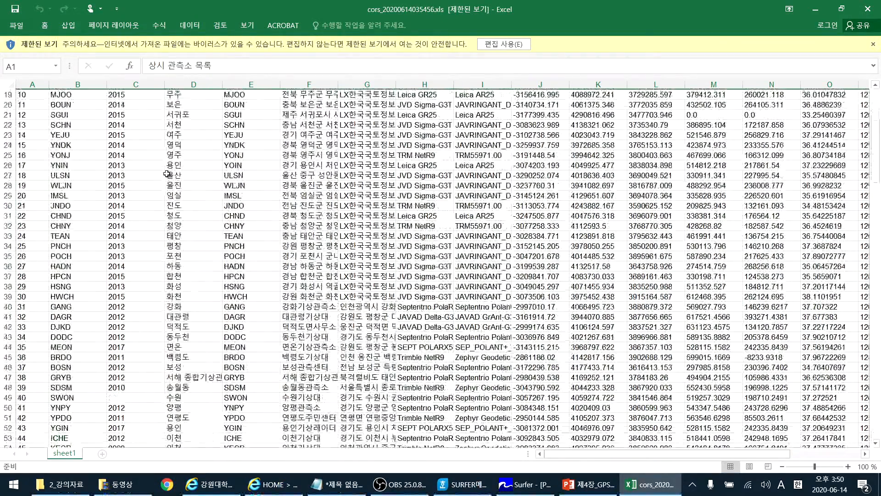
- Examine the 강릉 station row across its detailed location, receiver, antenna, 지심좌표 and TM좌표 columns
left_click_drag(78, 175, 248, 164)
left_click(377, 172)
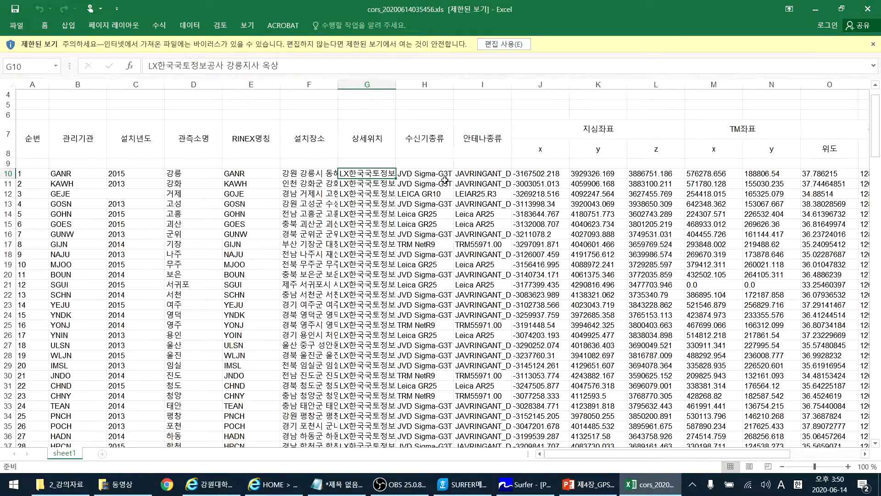
key("Right")
key("Right")
key("Right")
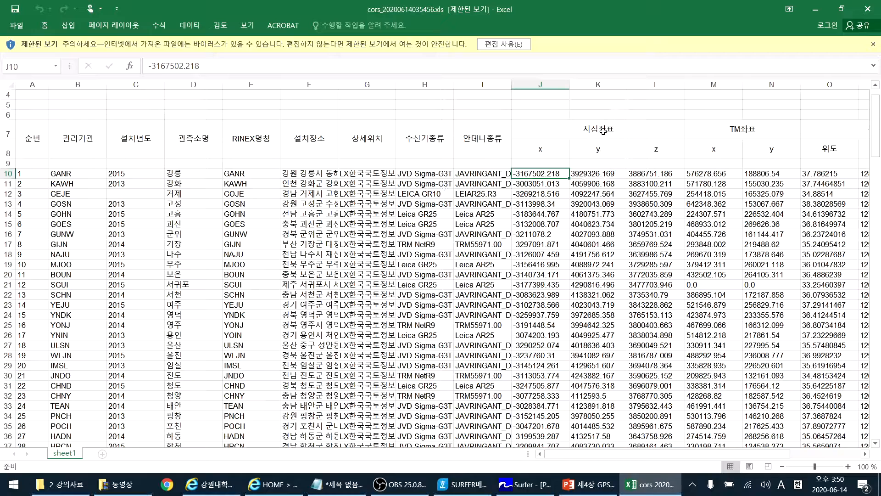
left_click(597, 173)
left_click(658, 172)
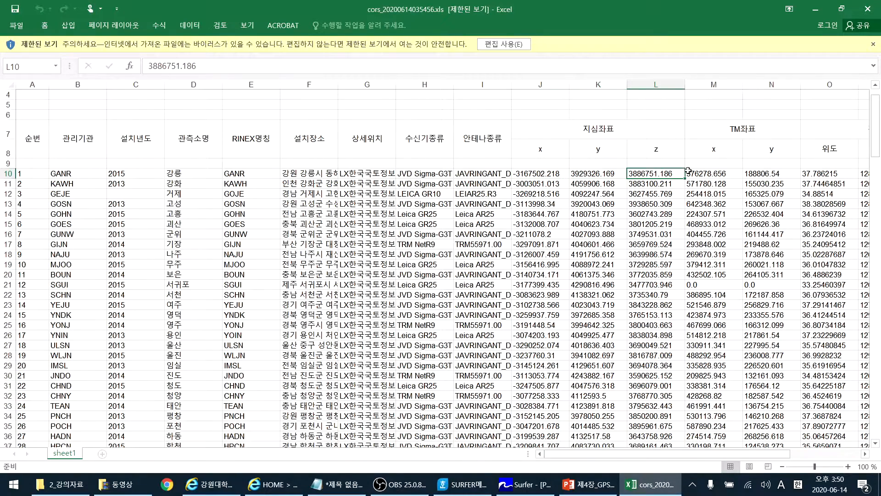
left_click(704, 174)
left_click(757, 174)
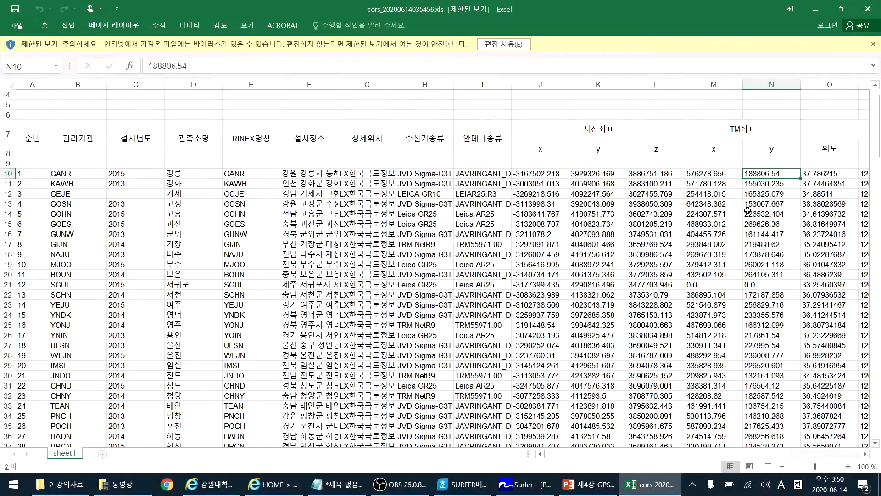
- Review the 강릉 station's TM좌표, 경위도좌표 and 투영원점 columns and return to the start of its row
key("Left")
key("Right")
key("Right")
key("Right")
key("Right")
key("Right")
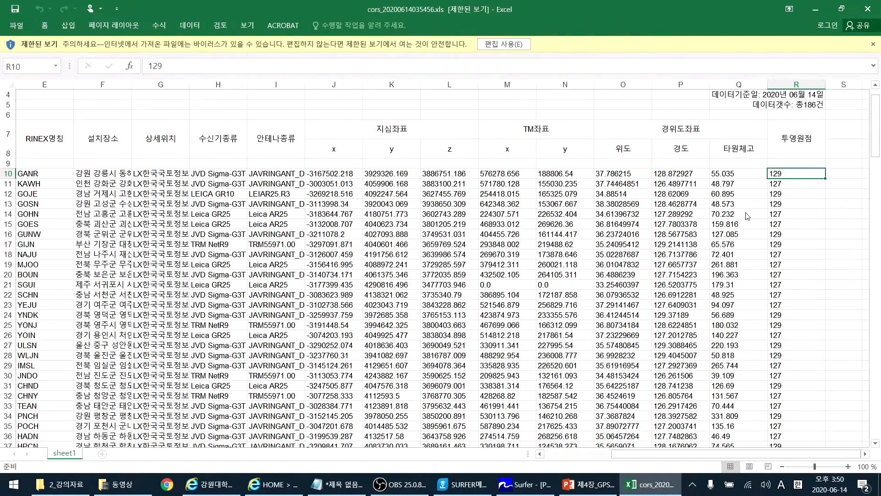
key("Left")
key("Left")
key("Left")
key("Left")
key("Left")
key("Left")
key("Right")
key("Right")
key("Left")
key("Right")
key("Left")
key("Right")
key("Left")
key("Right")
key("Left")
key("Right")
key("Left")
key("Right")
key("Right")
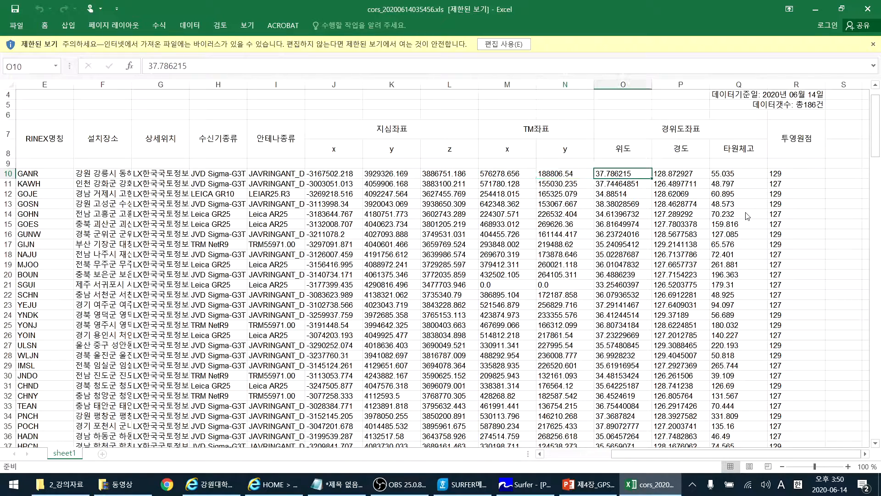
key("Right")
key("Right")
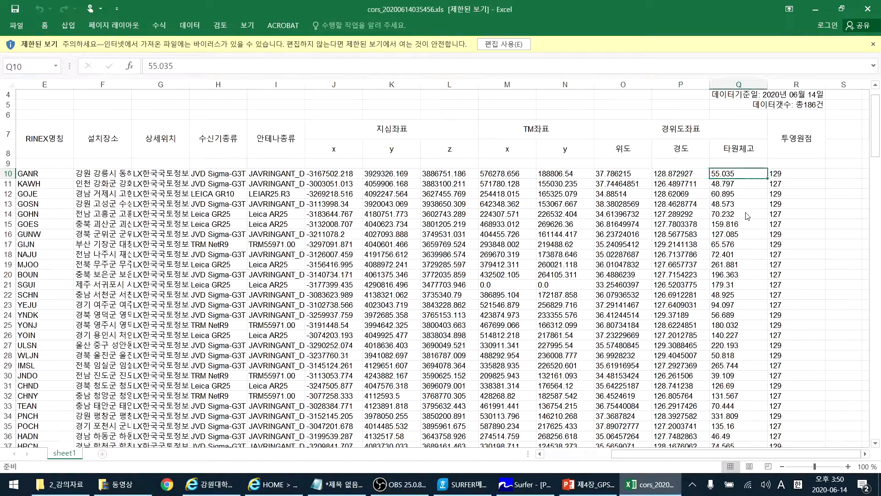
key("Left")
key("Left")
key("Right")
key("Right")
key("Left")
key("Left")
key("Left")
key("Left")
key("Left")
key("Left")
key("Left")
key("Left")
key("Left")
key("Left")
key("Left")
key("Left")
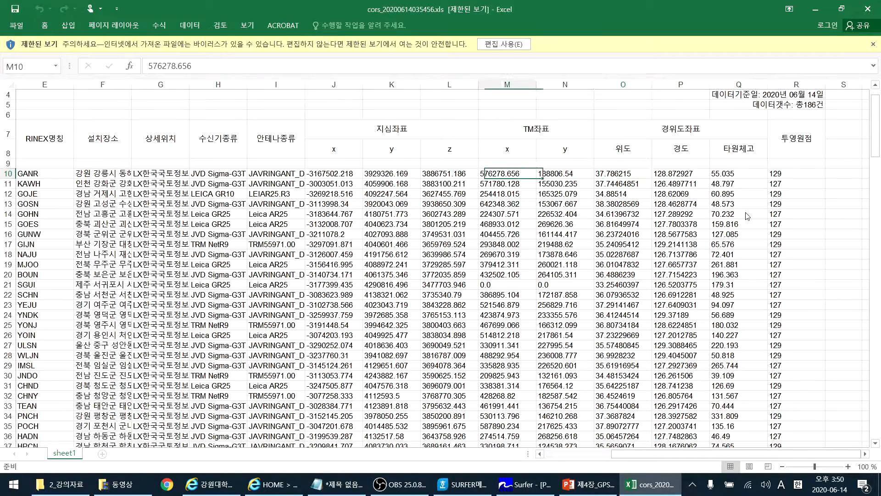
key("Home")
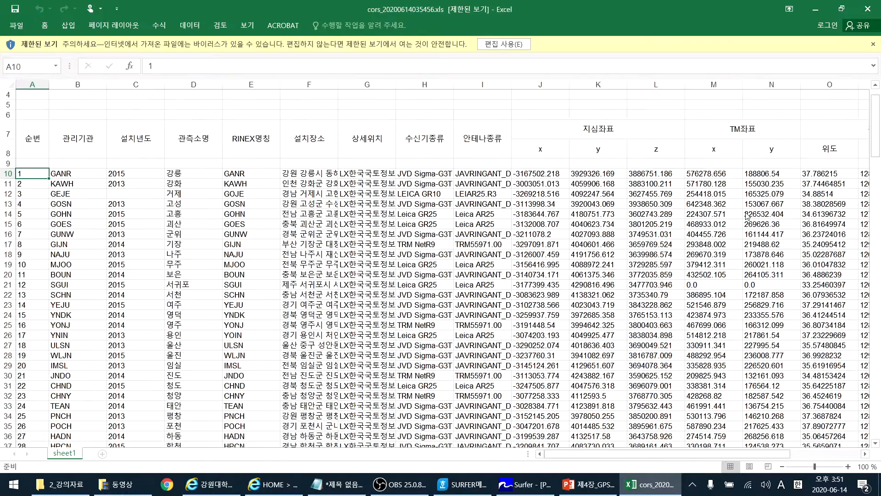
- Go down the 관측소명 column and look through the stations further down the list
key("Right")
key("Right")
key("Right")
key("Down")
key("Down")
key("Down")
key("Down")
key("Down")
key("Down")
key("Down")
key("Down")
key("Down")
key("Down")
key("Down")
key("Down")
key("Down")
key("Down")
key("Down")
key("Down")
key("Down")
key("Down")
key("Down")
key("Down")
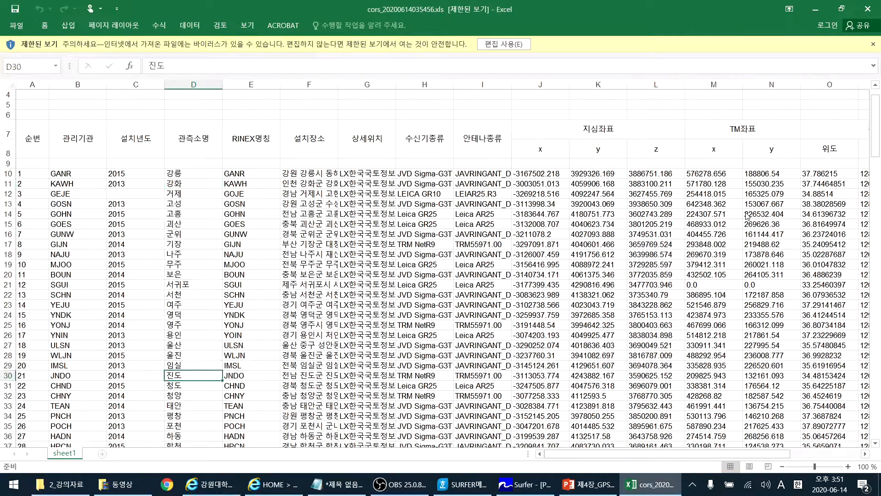
scroll(380, 276, "down", 9)
scroll(380, 276, "up", 2)
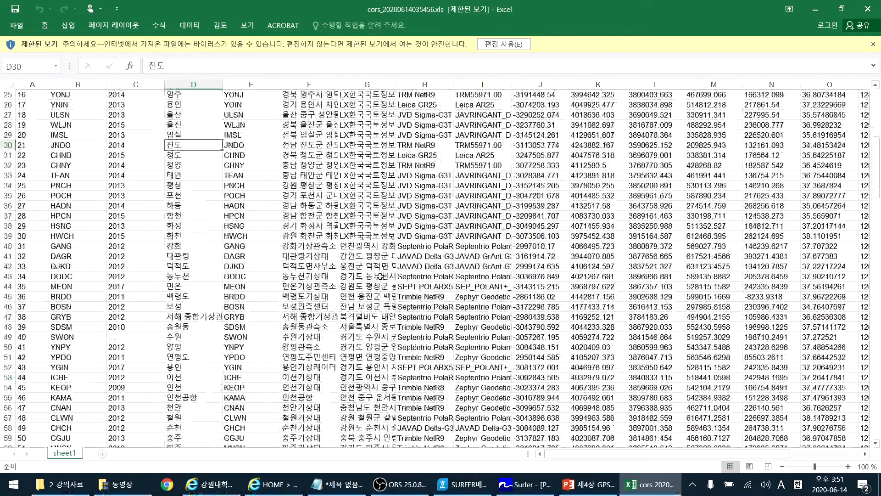
scroll(380, 276, "up", 1)
scroll(367, 216, "down", 3)
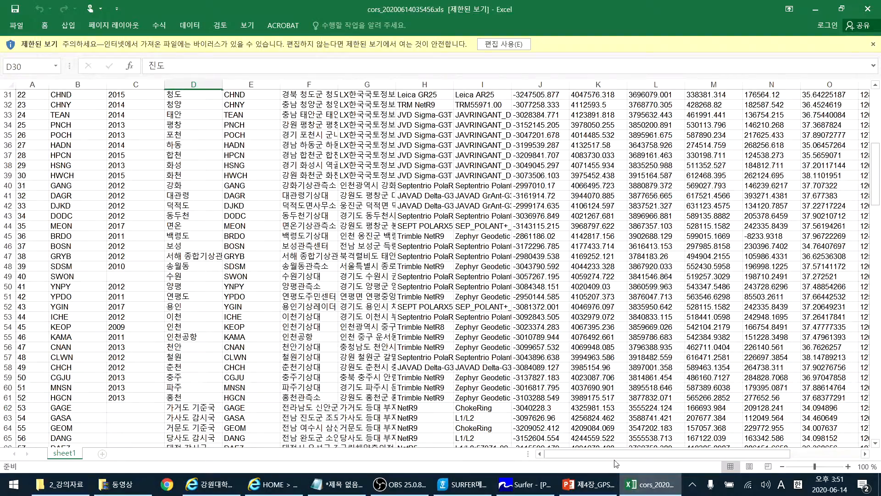
- Examine the 투영원점 column row by row from POCH down to the GAGE station
left_click_drag(623, 458, 749, 456)
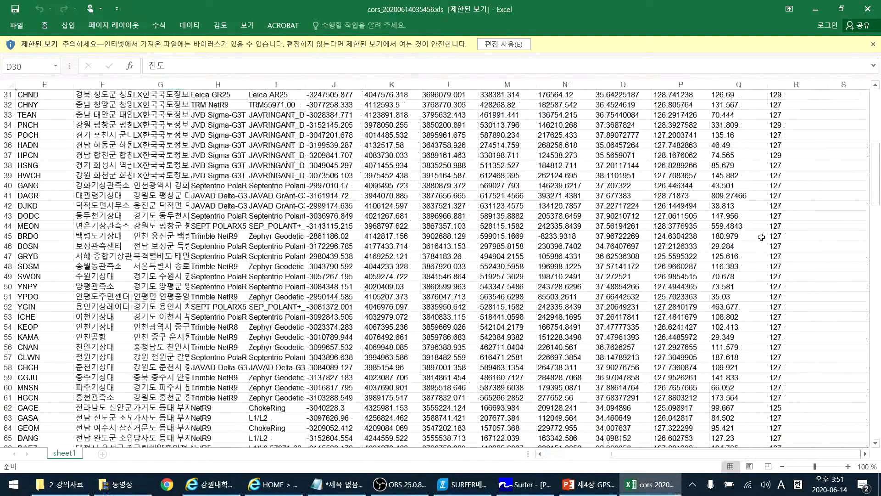
left_click(785, 132)
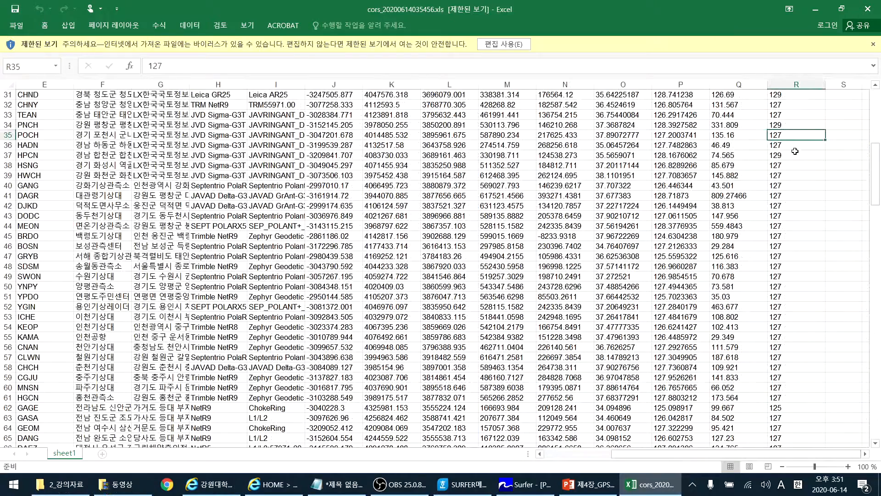
key("Down")
key("Down")
key("Down")
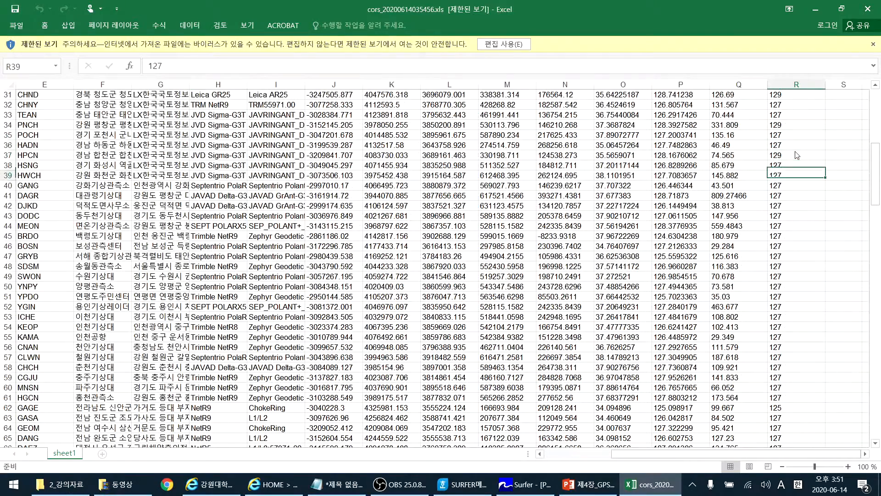
key("Down")
key("Down")
key("Down")
key("Down")
key("Down")
key("Down")
key("Down")
key("Down")
key("Down")
key("Down")
key("Down")
key("Down")
key("Down")
key("Down")
key("Down")
key("Down")
key("Down")
key("Down")
key("Down")
key("Down")
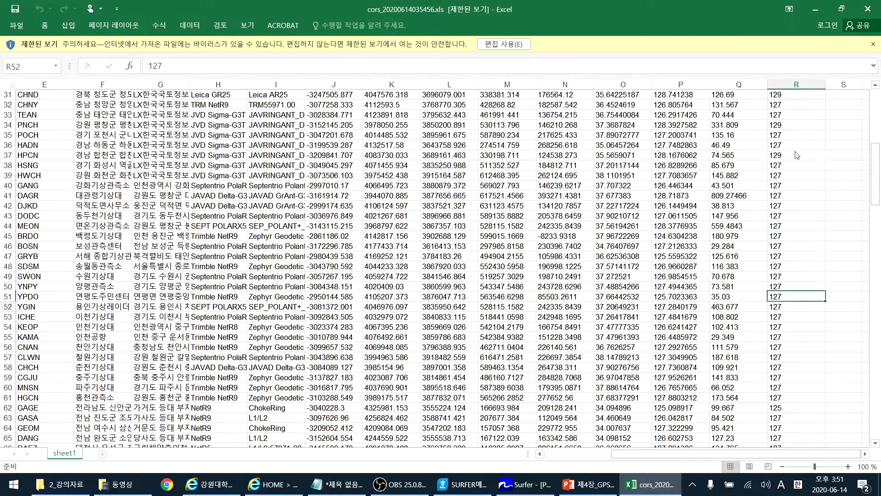
key("Down")
key("Down")
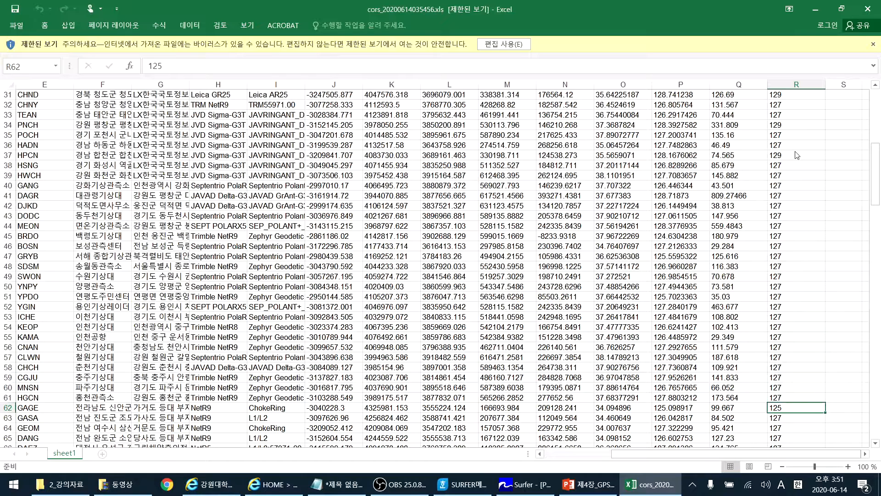
- Review the 지심좌표, TM좌표 and 경위도좌표 values in the GAGE station's row
key("Left")
key("Left")
key("Left")
key("Left")
key("Left")
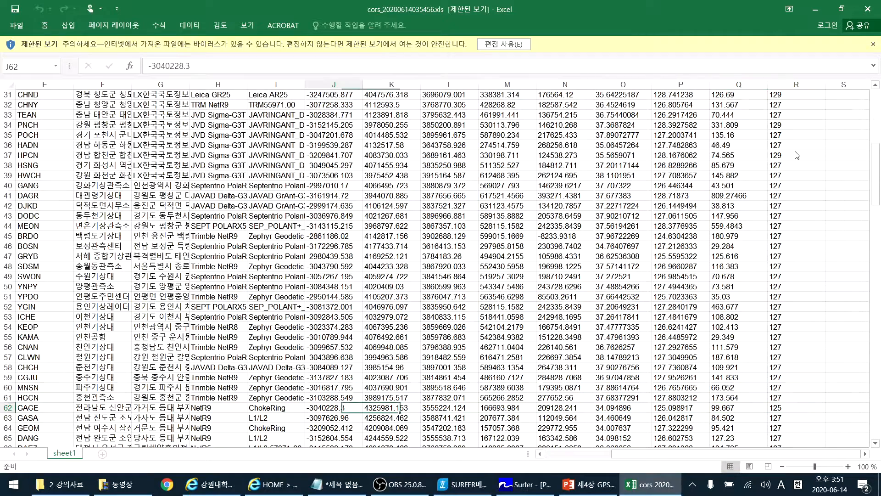
key("Right")
key("Left")
key("Left")
key("Left")
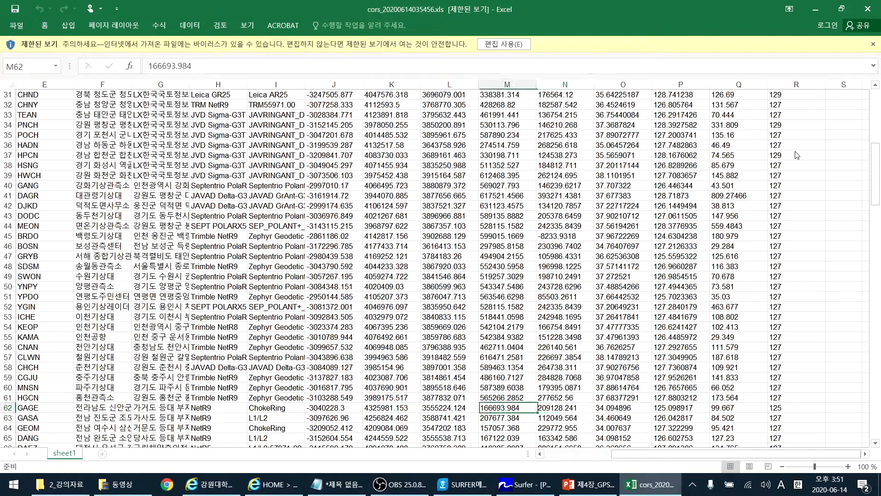
key("Right")
key("Right")
key("Left")
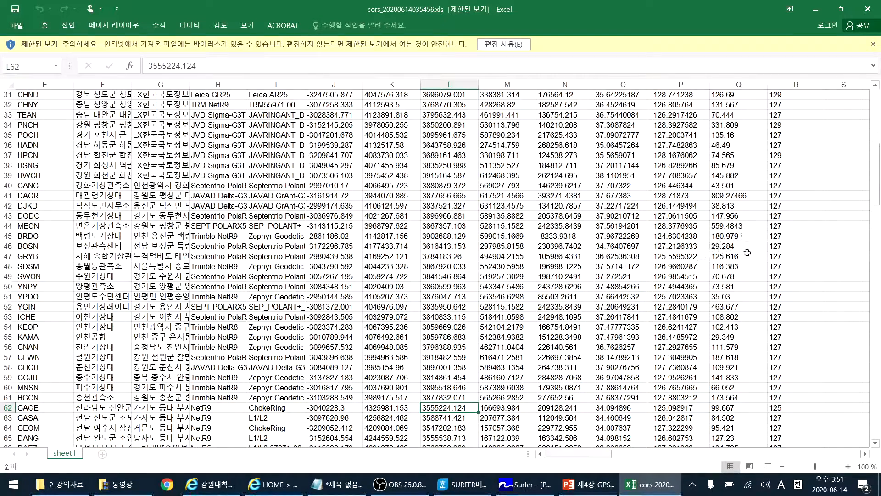
- Close the downloaded station list and open 공간정보연구원.xls from the 2_Postmap 작성용(GPS상시관측소TM좌표) data folder
left_click(868, 12)
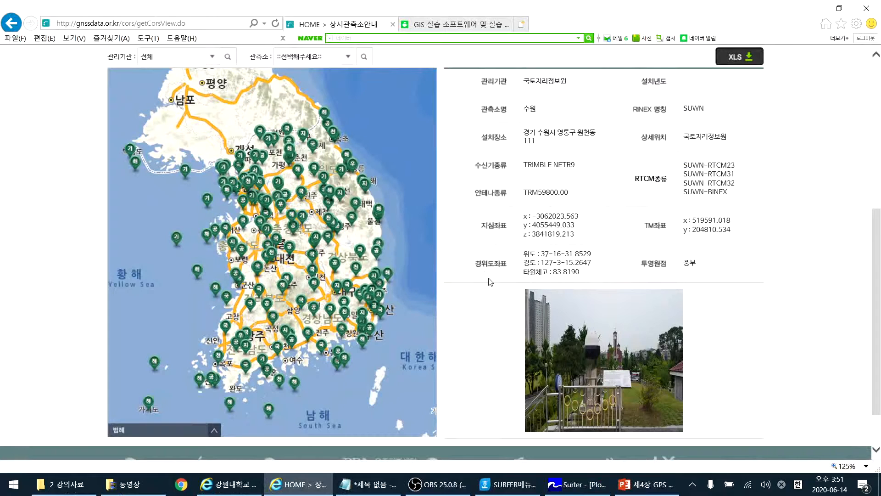
left_click(61, 484)
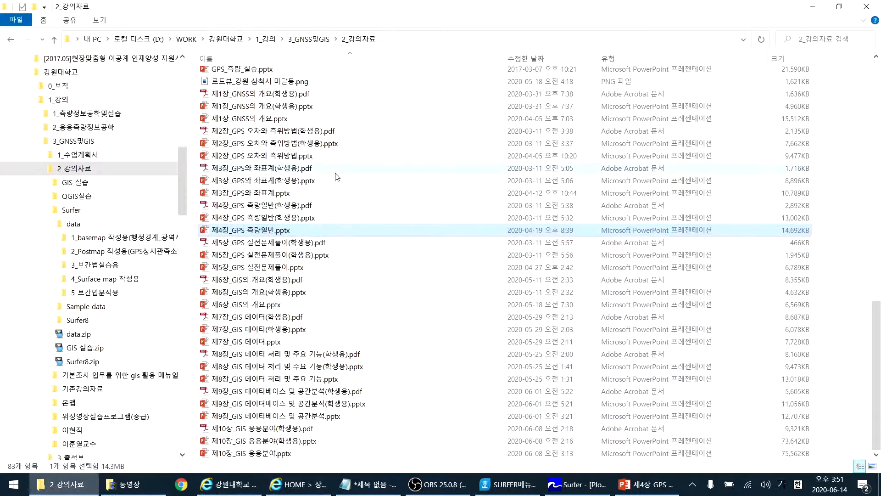
left_click(124, 251)
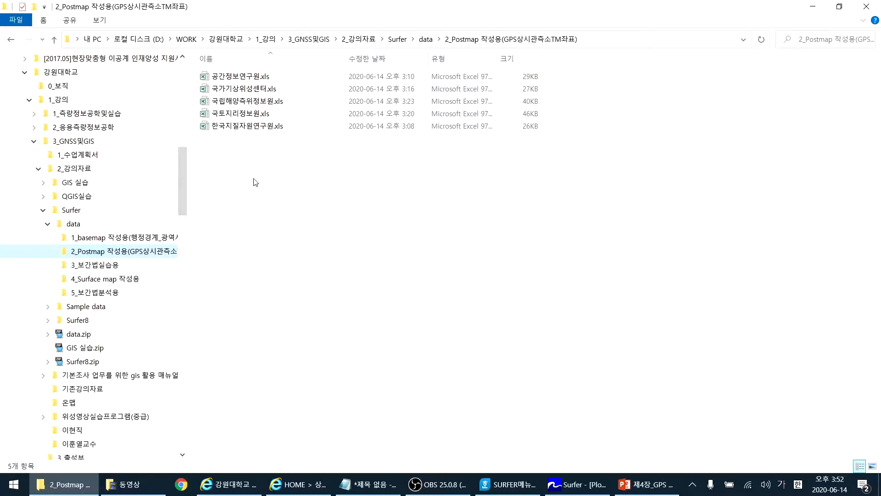
double_click(240, 77)
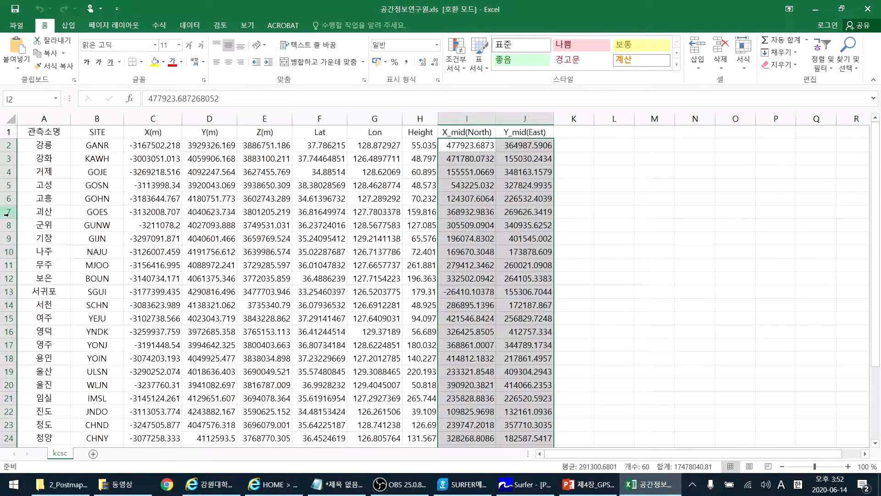
- Examine the prepared columns of the kcsc sheet: 관측소명, SITE, X/Y/Z, Lat, Lon, Height, X_mid(North) and Y_mid(East)
left_click(67, 147)
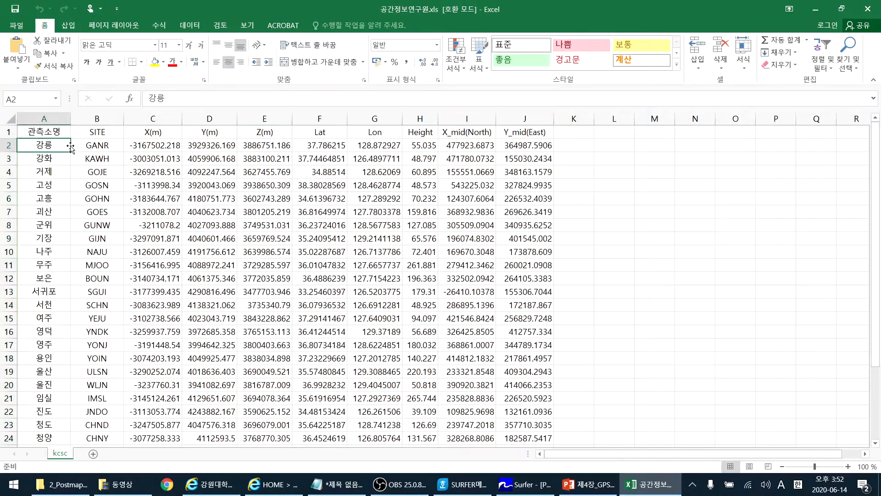
left_click(49, 133)
left_click(95, 132)
left_click(99, 146)
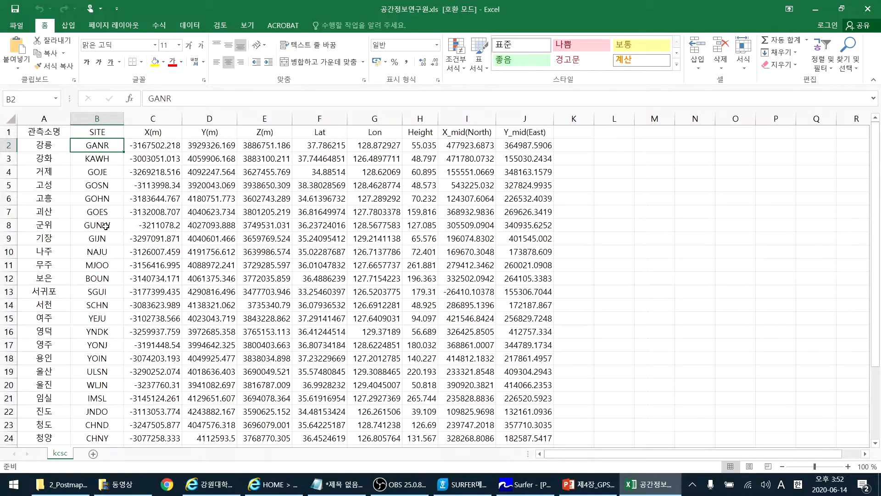
left_click_drag(149, 145, 250, 145)
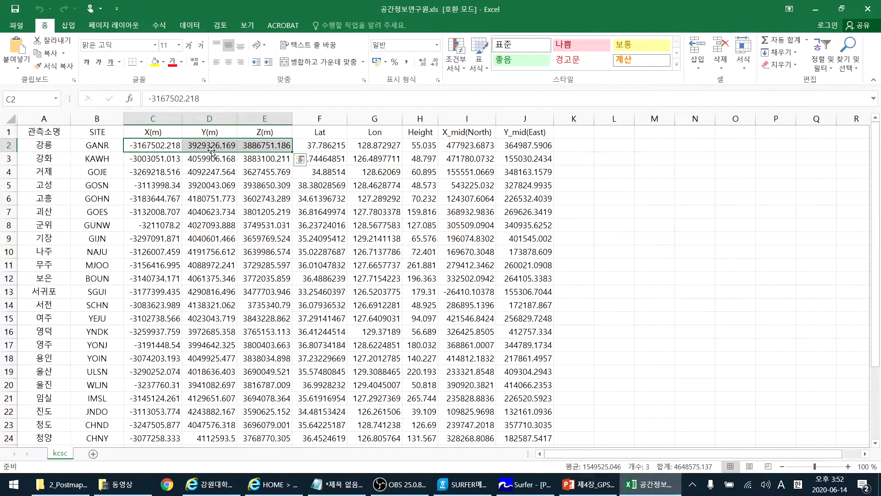
left_click_drag(159, 145, 259, 145)
left_click_drag(318, 146, 514, 146)
left_click(429, 145)
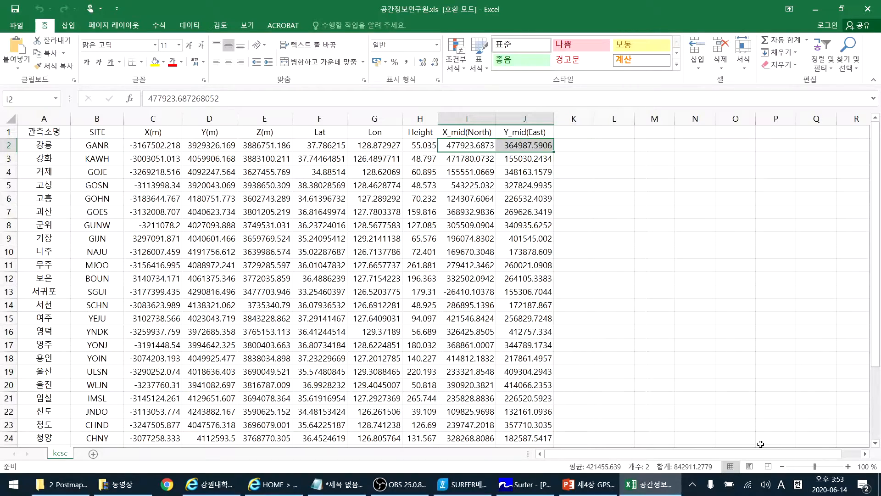
- Look at the empty Surfer plot and view the v광역시_TM files in the 1_basemap 작성용(행정경계_광역시자료) folder
left_click(526, 484)
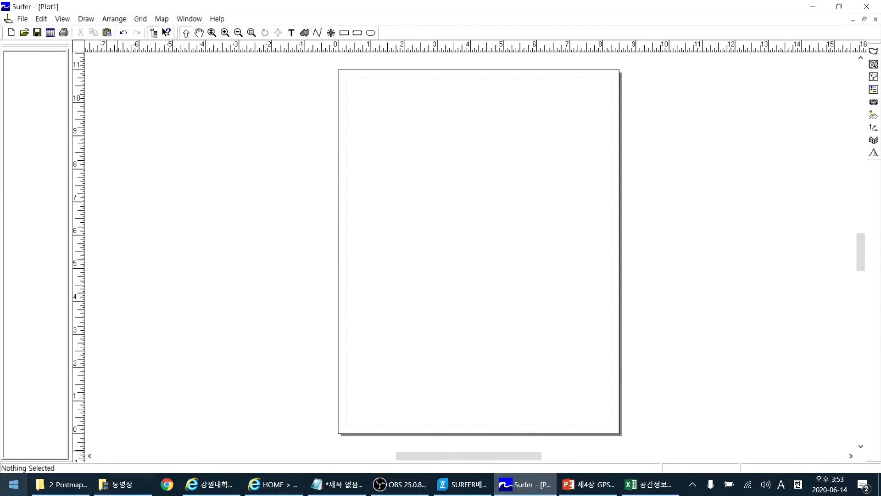
left_click(60, 485)
left_click(133, 238)
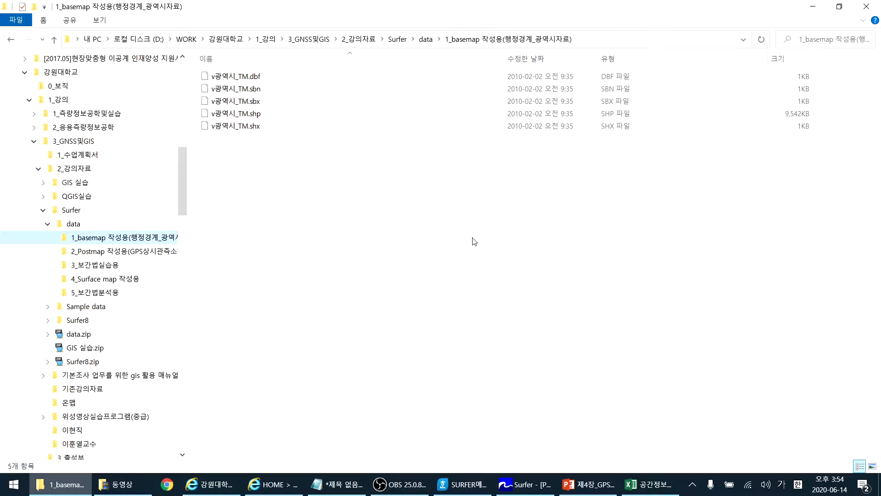
- Return to 공간정보연구원.xls in Excel and compare its Lat/Lon columns with the X_mid(North)/Y_mid(East) columns
left_click(648, 489)
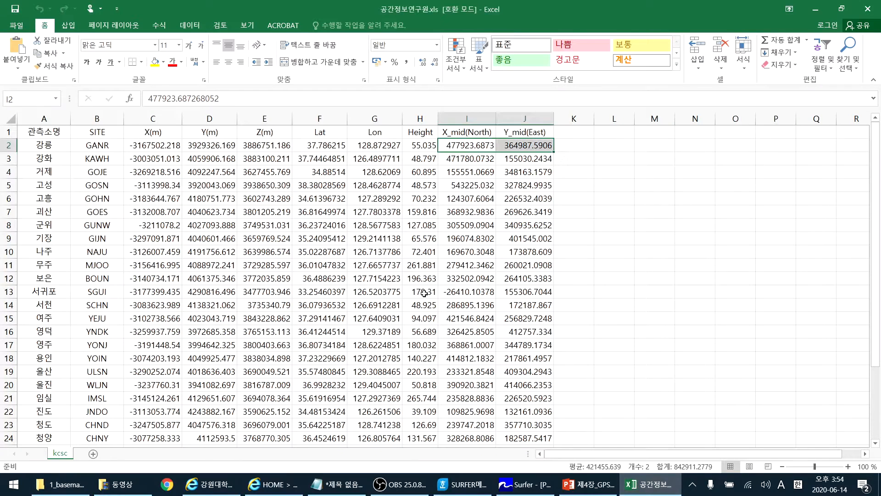
left_click_drag(316, 146, 384, 186)
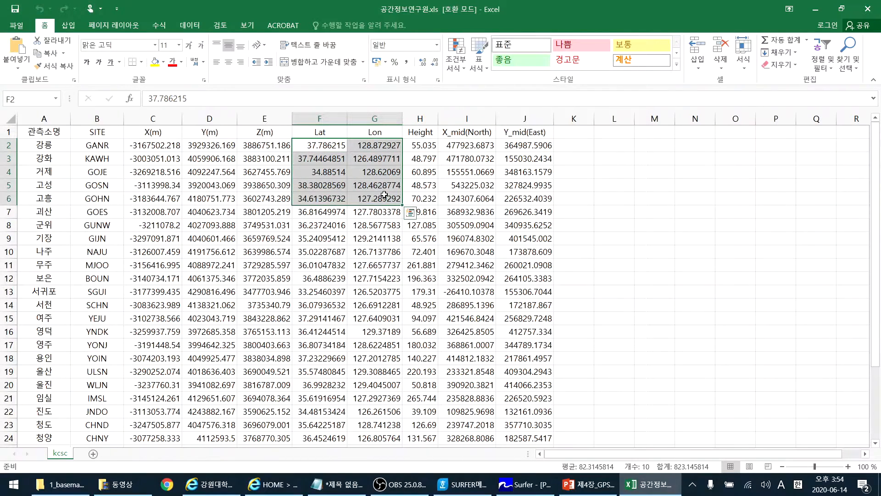
left_click_drag(459, 146, 517, 179)
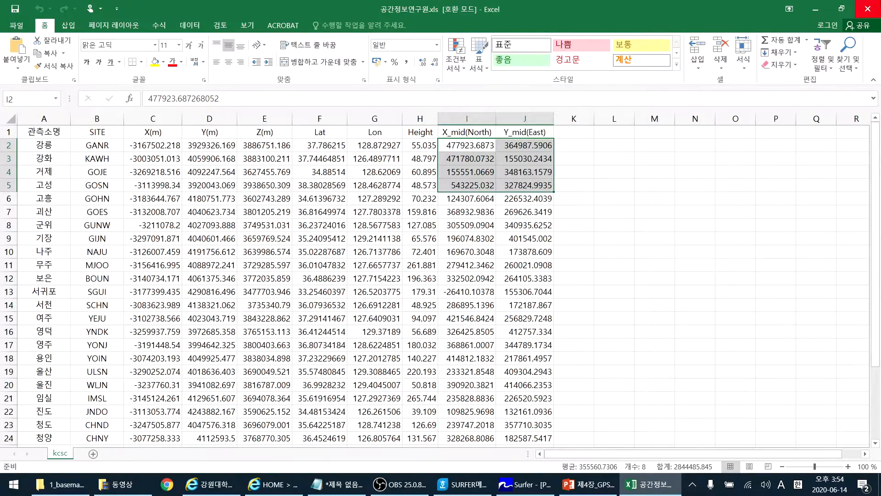
- Close the 공간정보연구원.xls workbook and switch to the empty Plot1 in Surfer
left_click(871, 14)
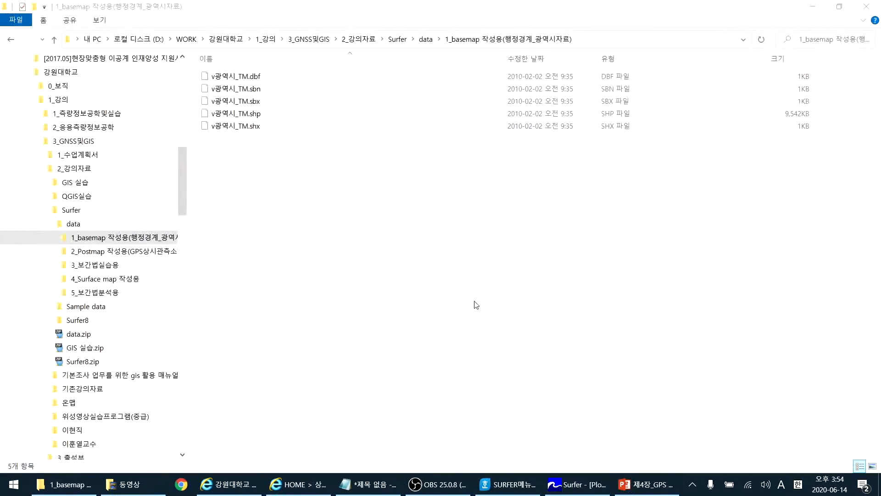
left_click(597, 488)
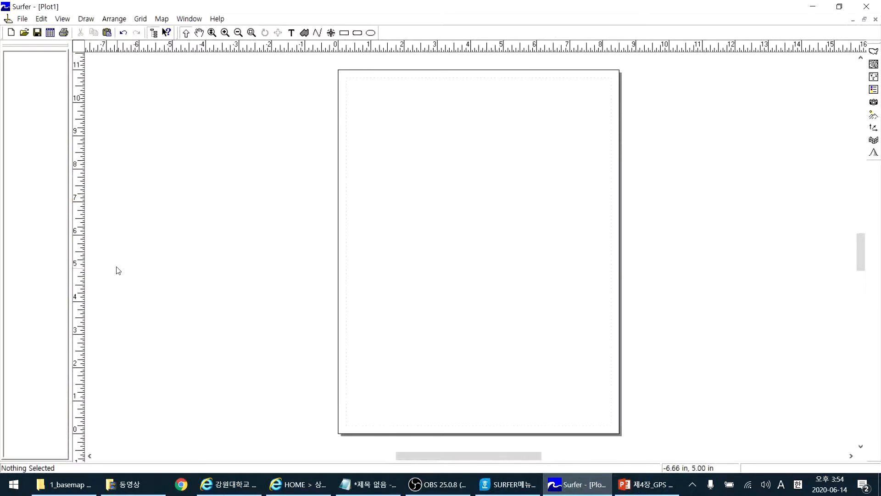
- Start a new base map and browse drive D: to the 강원대학교 folder inside WORK for the import file
left_click(163, 19)
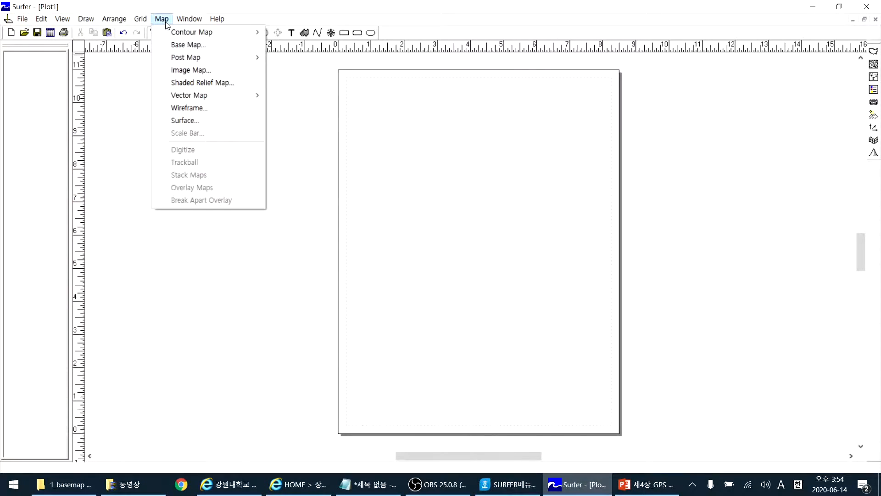
left_click(175, 45)
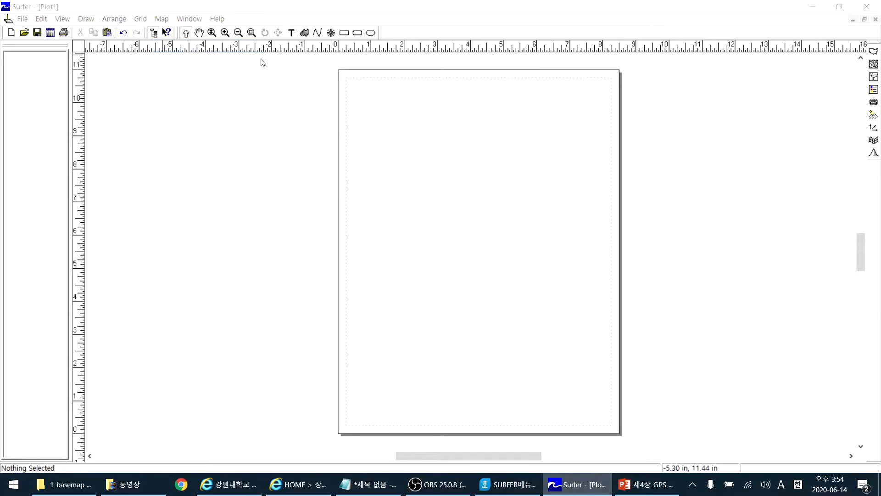
left_click(481, 175)
left_click(450, 178)
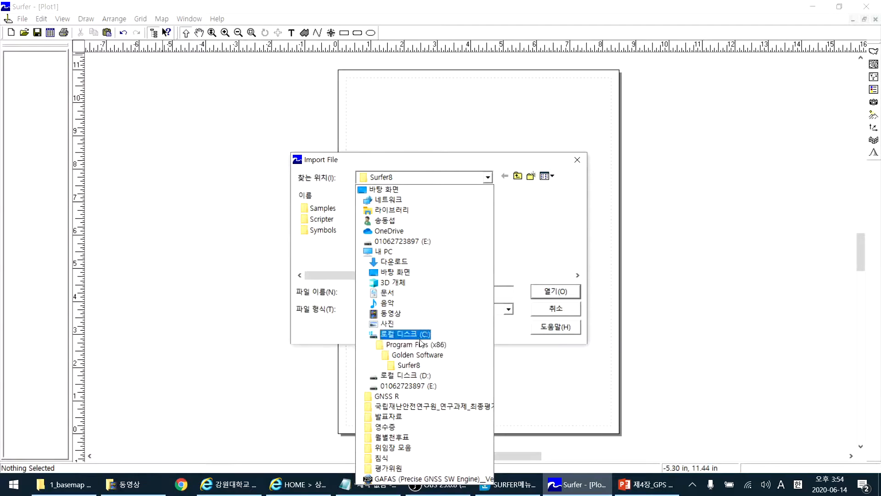
left_click(416, 379)
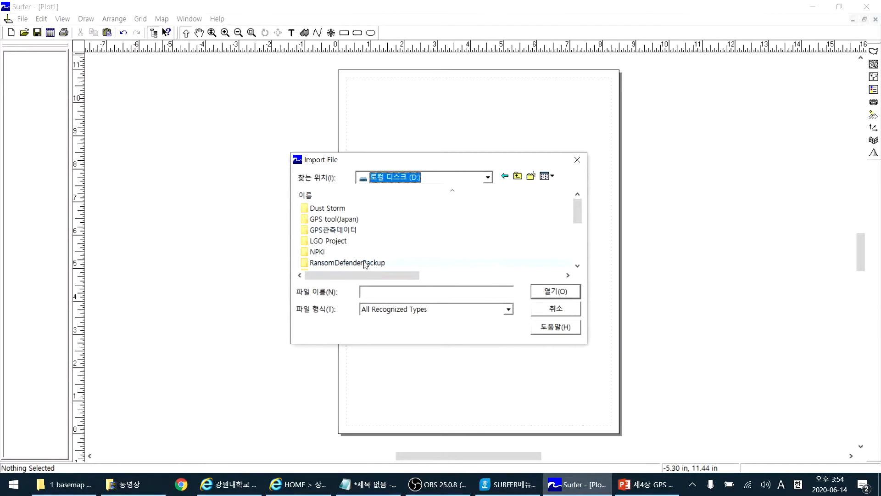
scroll(340, 233, "down", 2)
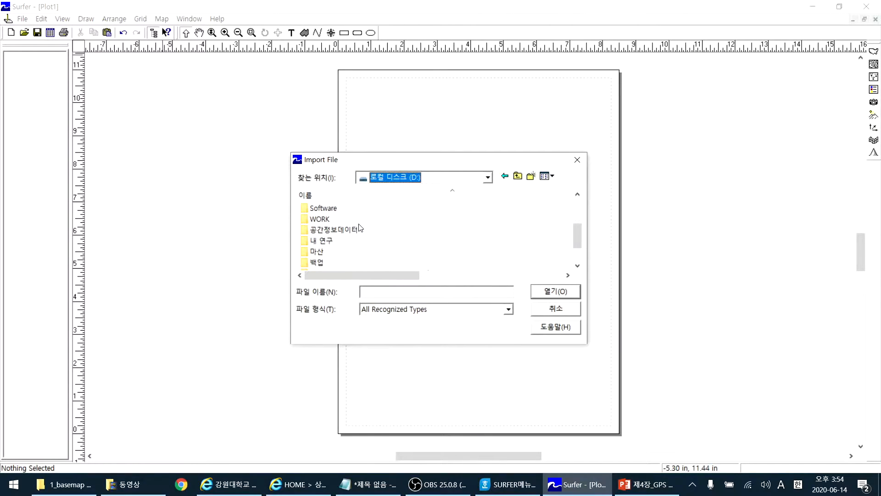
left_click(314, 221)
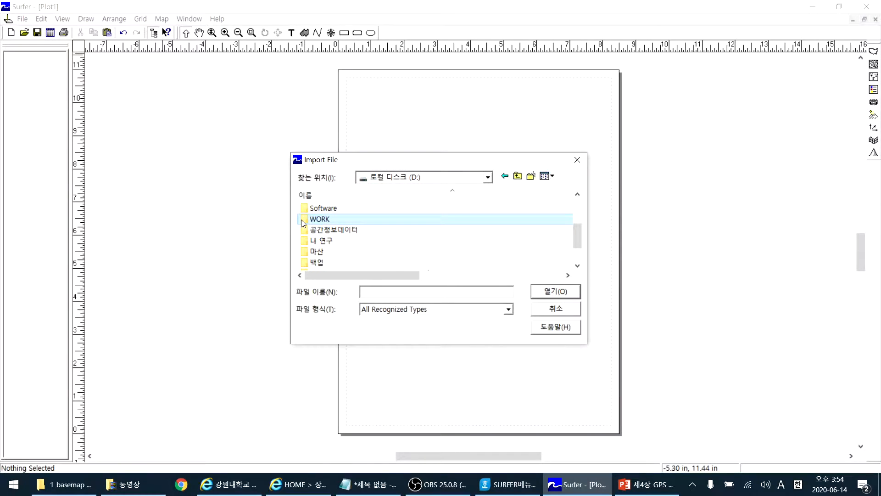
double_click(320, 220)
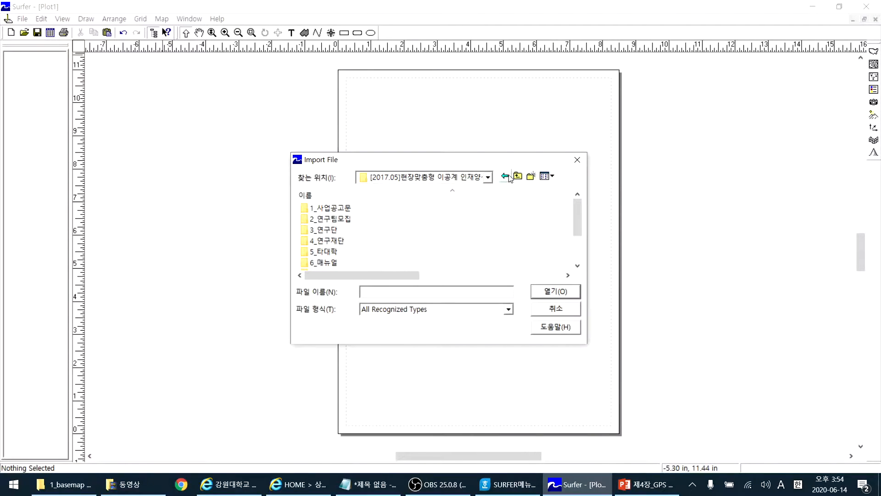
left_click(517, 177)
double_click(333, 229)
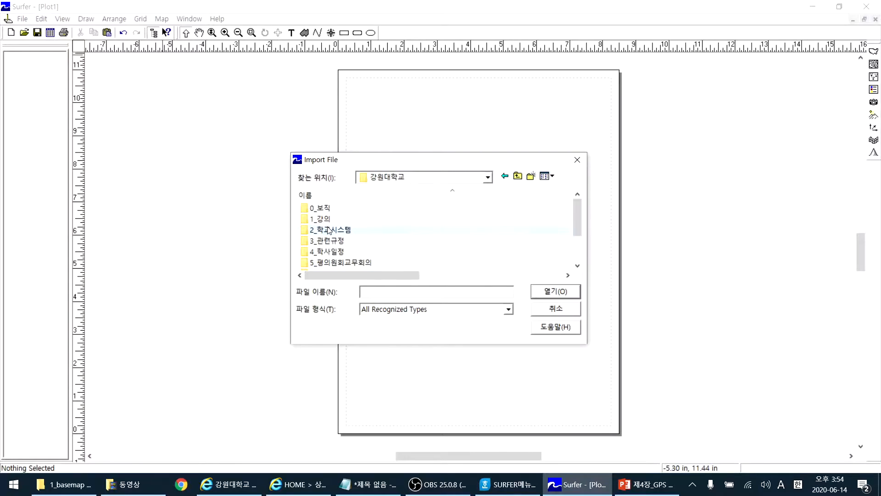
- Import v광역시_TM.shp from 1_강의\3_GNSS및GIS\2_강의자료\Surfer\data, folder 1_basemap 작성용, keeping Areas to Curves off and both IDs at (NONE)
double_click(320, 217)
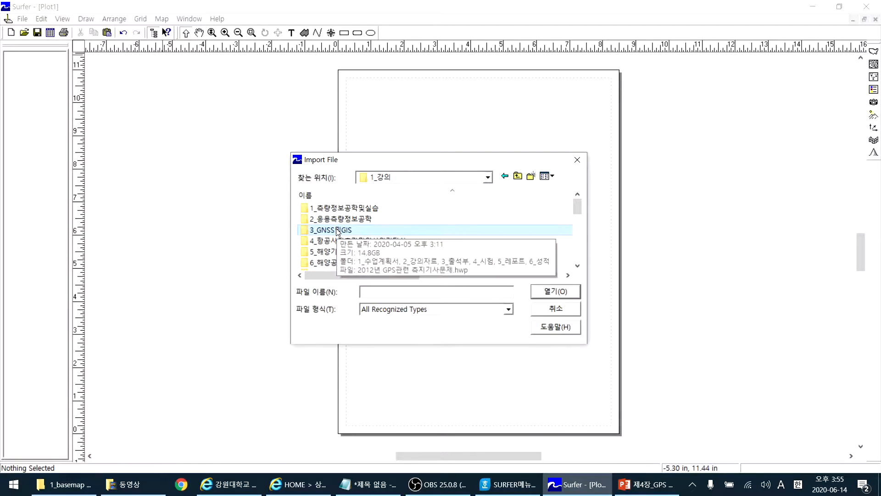
double_click(334, 230)
double_click(327, 219)
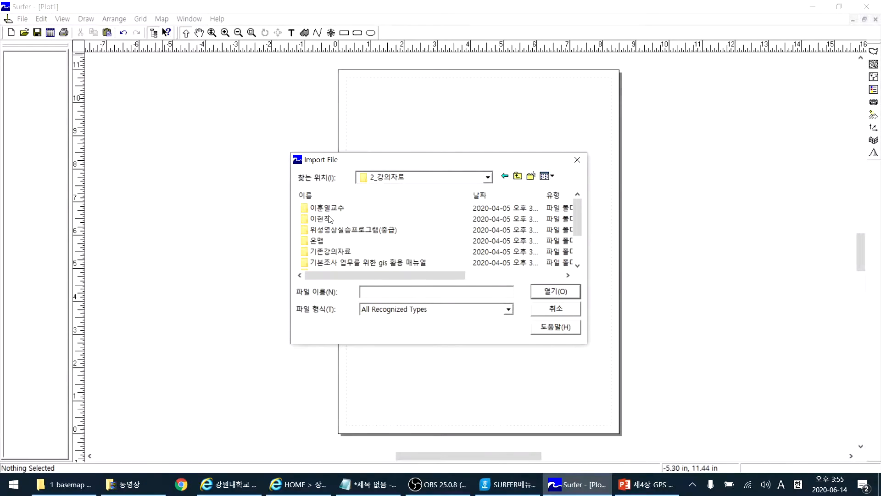
scroll(338, 243, "down", 2)
double_click(324, 229)
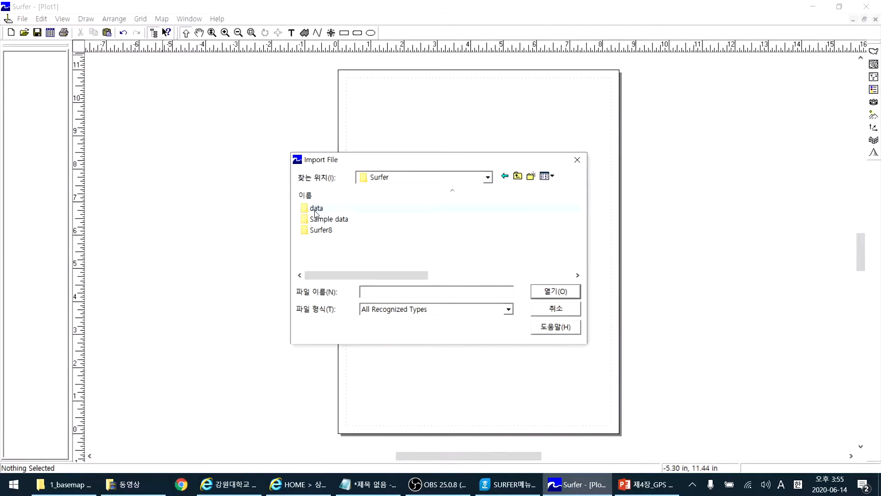
double_click(316, 209)
double_click(345, 210)
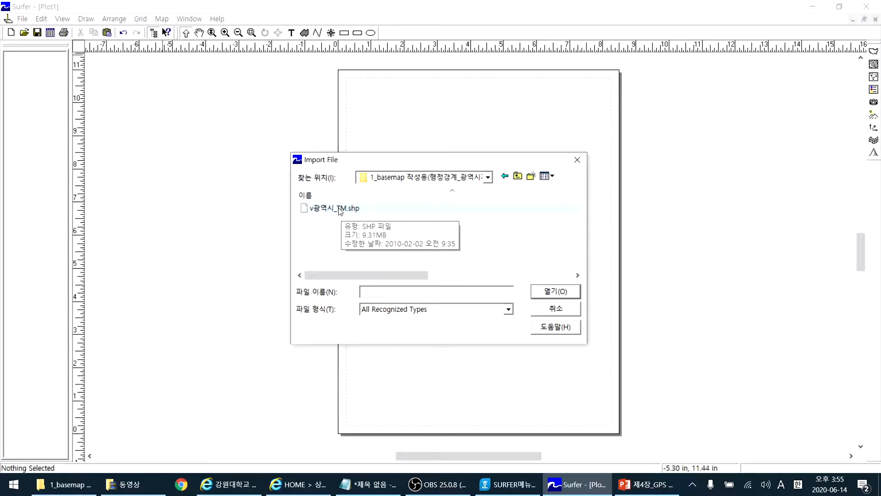
double_click(340, 209)
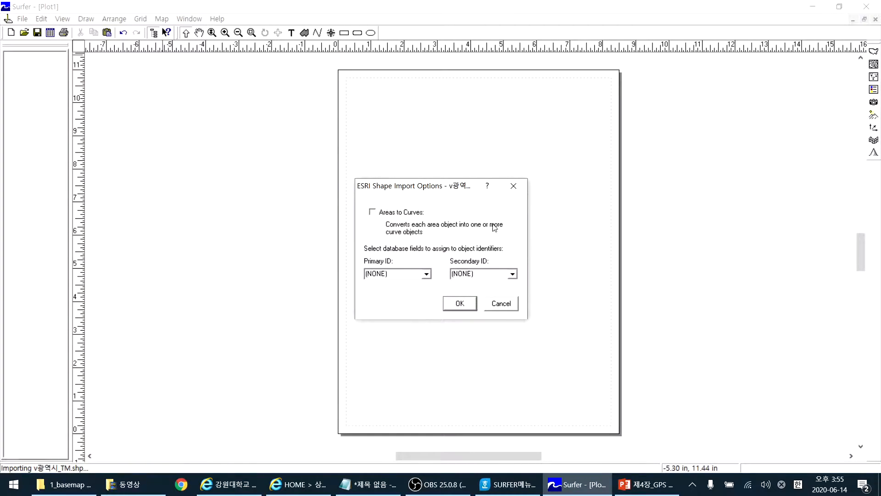
left_click(460, 304)
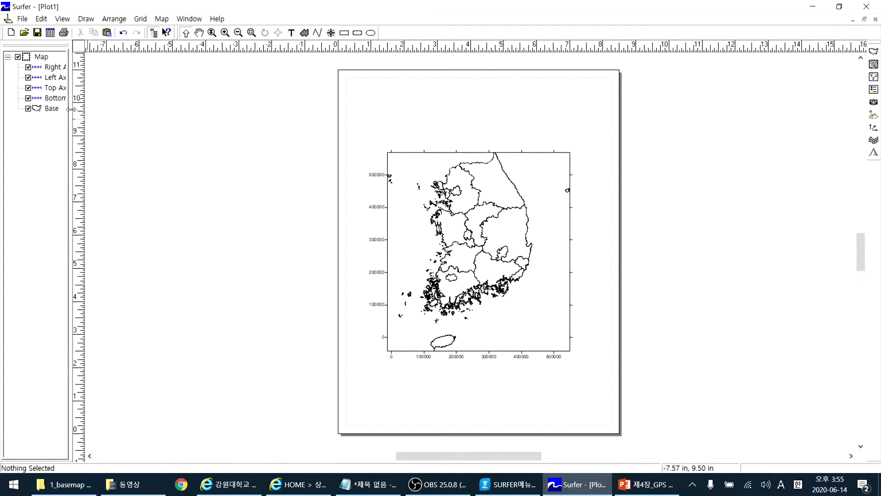
- Widen the object list to show full names and rename the Map object as 행정구역도
left_click_drag(71, 110, 93, 109)
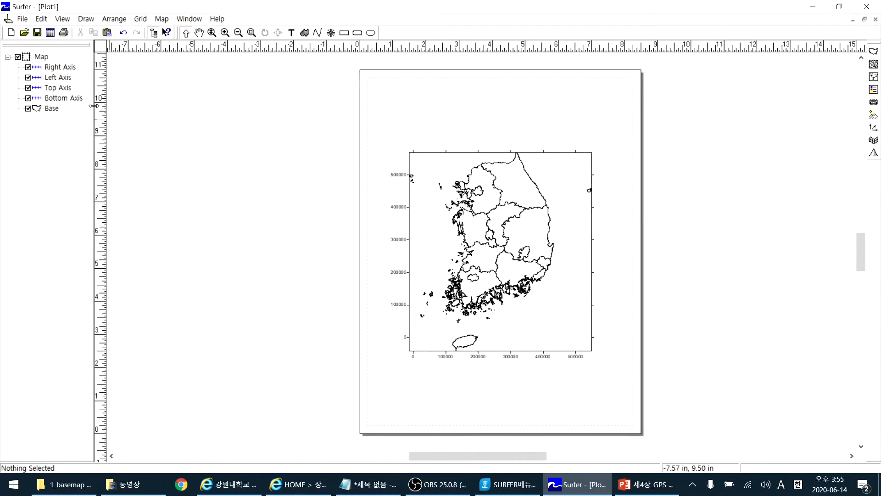
left_click(44, 57)
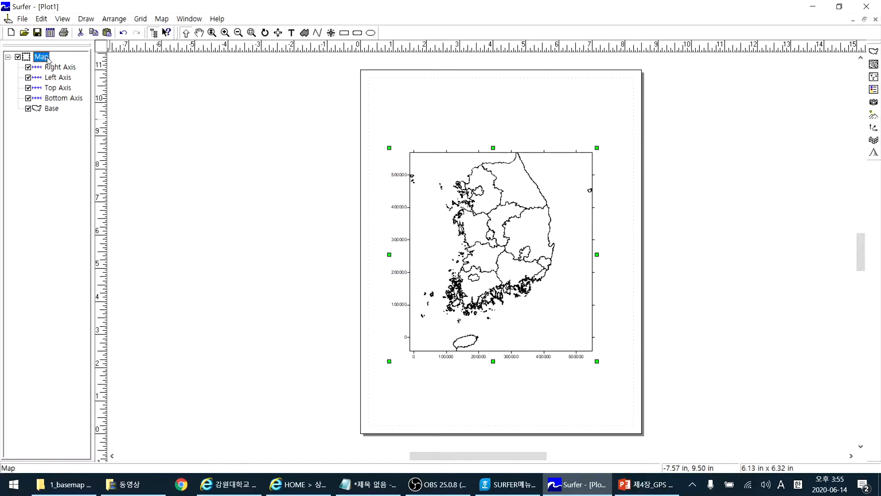
left_click(48, 59)
type("g")
key("Hangul")
type("행정구역도")
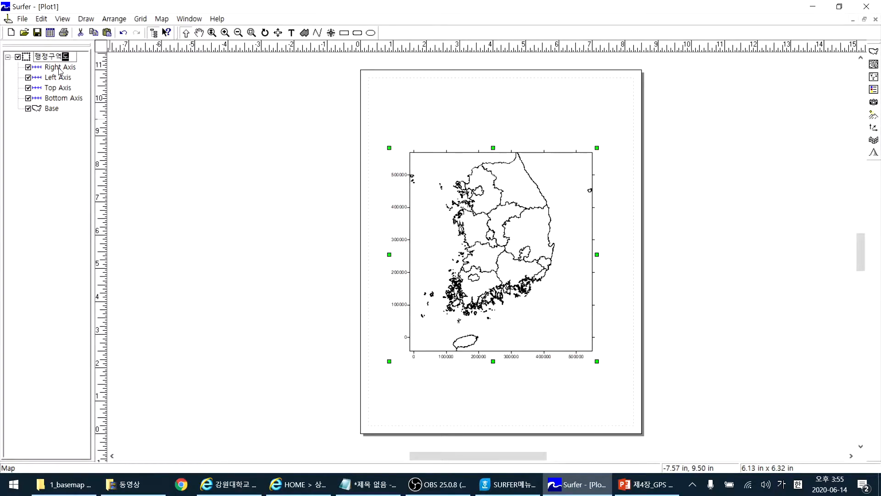
key("Return")
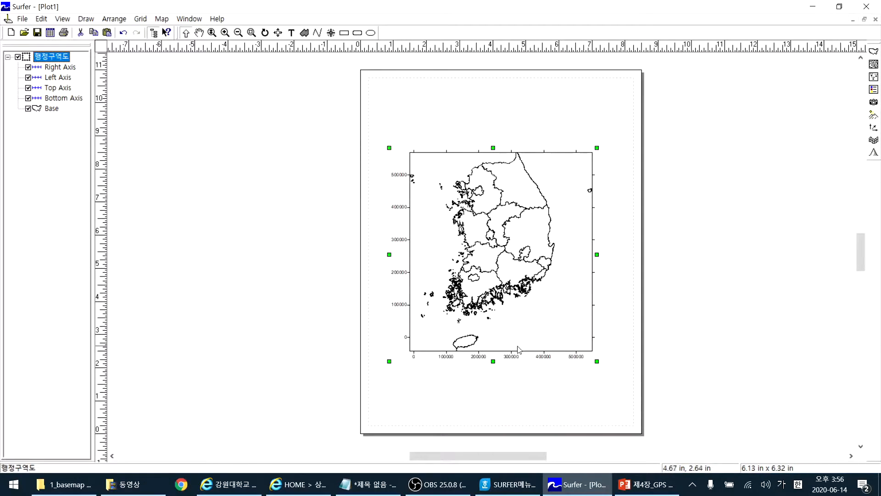
- Hide and show again the four axes and the Base layer of the 행정구역도 map
left_click(28, 67)
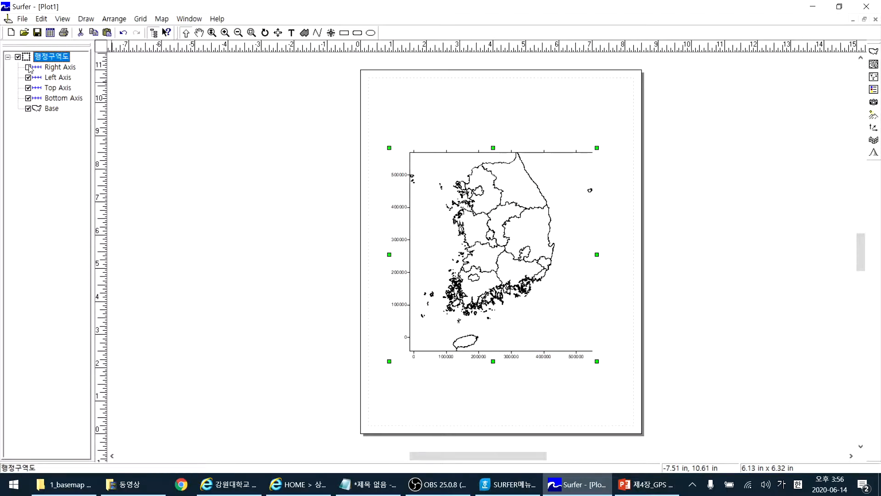
left_click(28, 78)
left_click(29, 88)
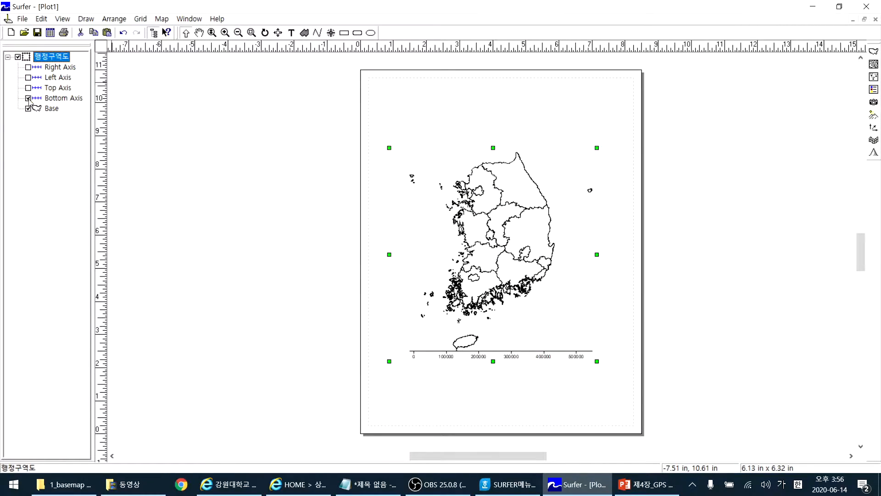
left_click(28, 99)
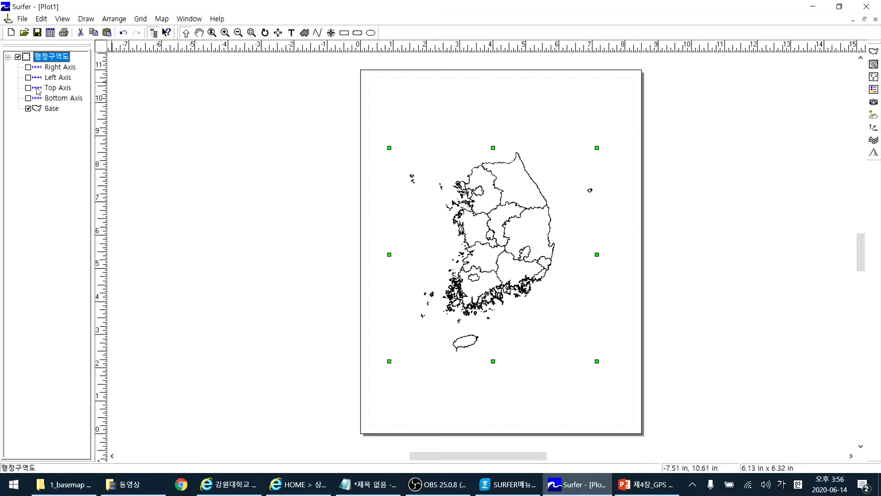
left_click(28, 98)
left_click(28, 87)
left_click(28, 77)
left_click(28, 67)
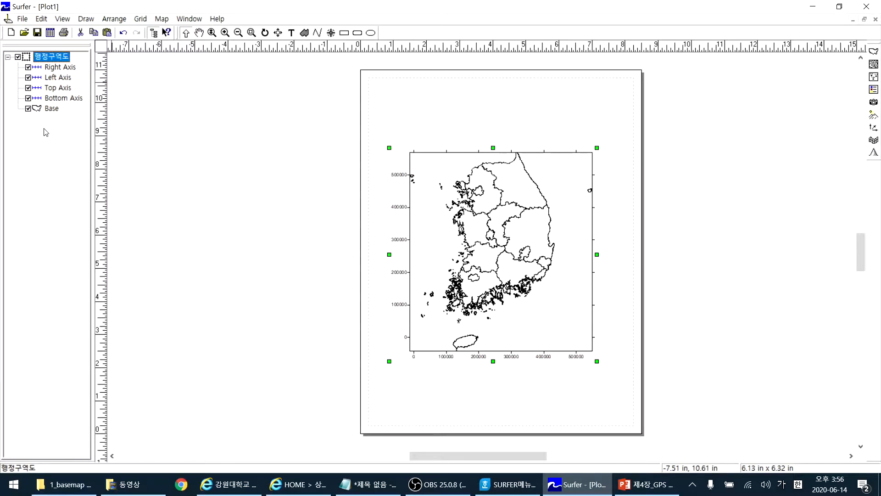
left_click(28, 109)
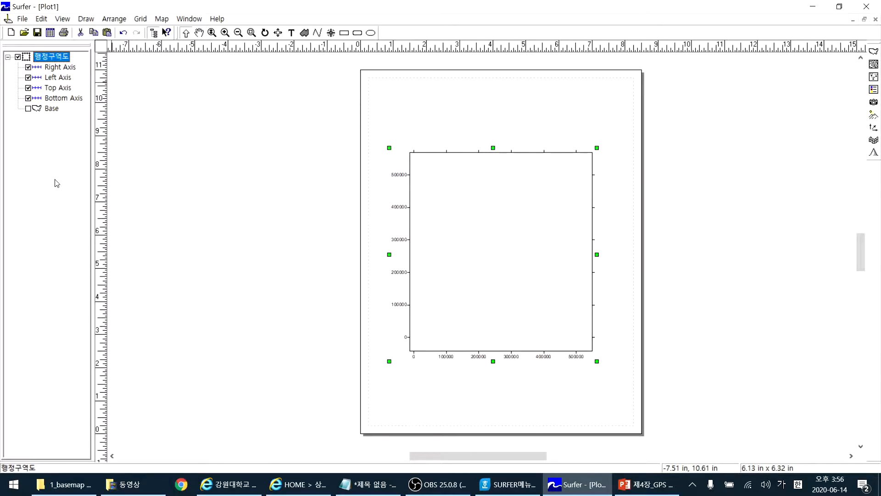
left_click(28, 109)
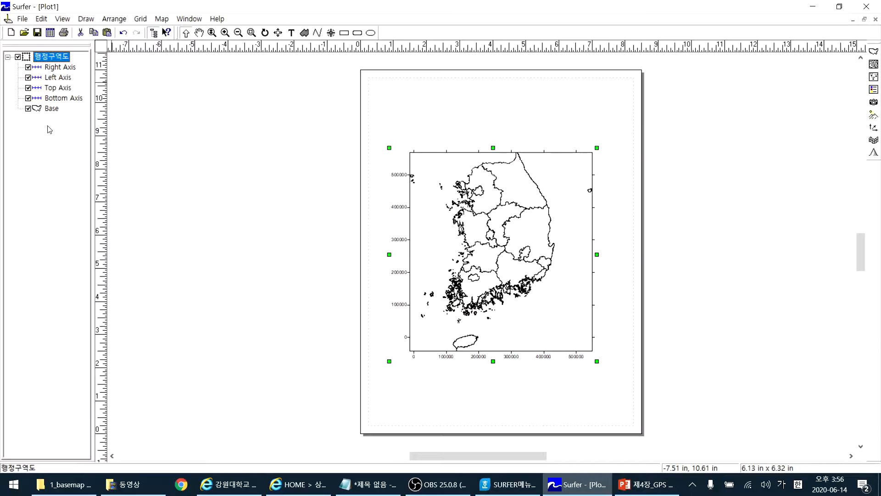
- Try a field of view of 160 and a rotation of 200 on the 행정구역도 map, and undo the rotation
right_click(53, 57)
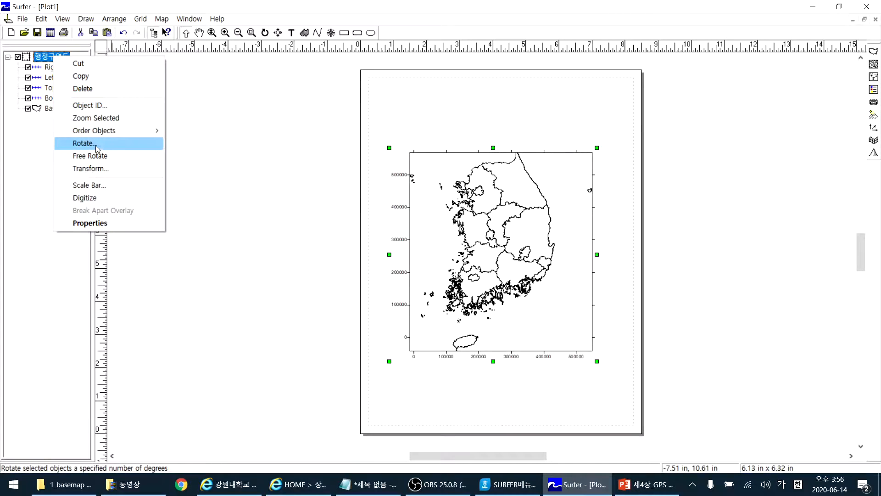
left_click(116, 221)
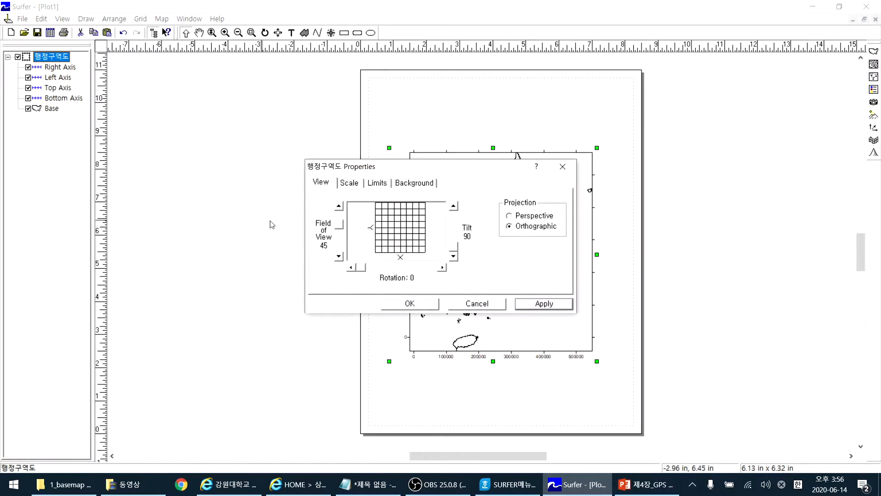
left_click_drag(437, 168, 688, 231)
left_click_drag(595, 296, 594, 317)
left_click(794, 366)
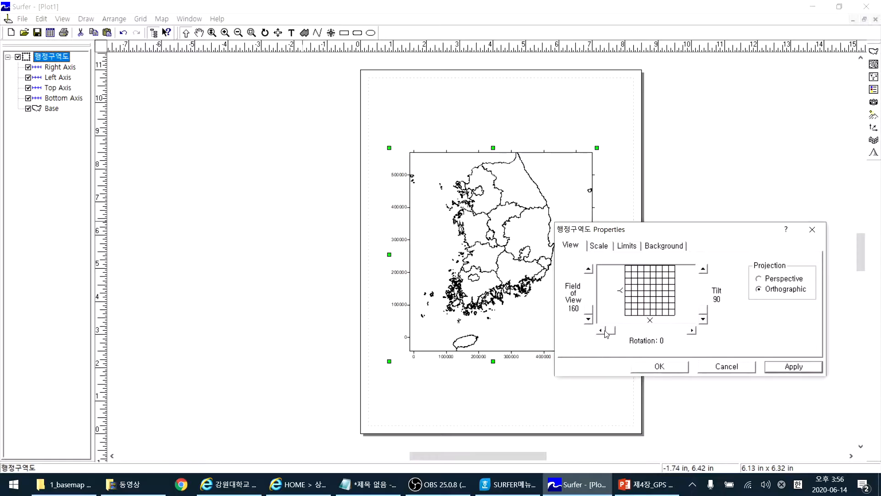
left_click_drag(613, 332, 654, 334)
left_click(797, 367)
left_click(728, 367)
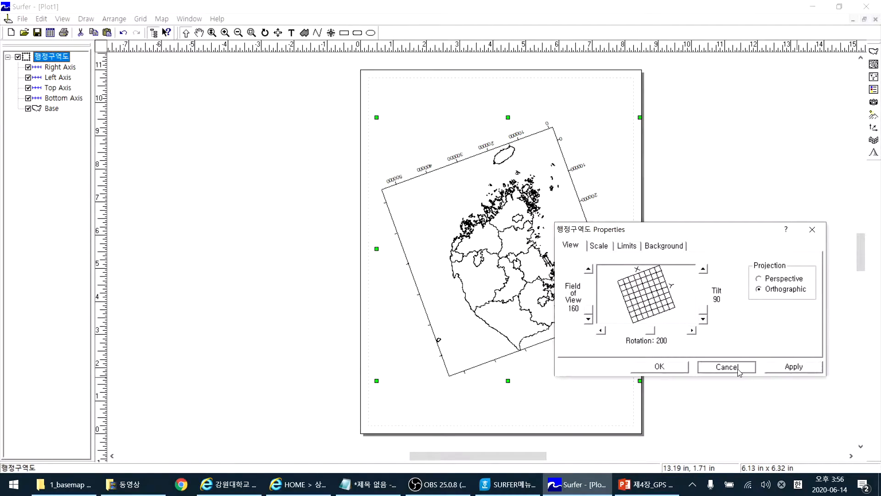
left_click(123, 32)
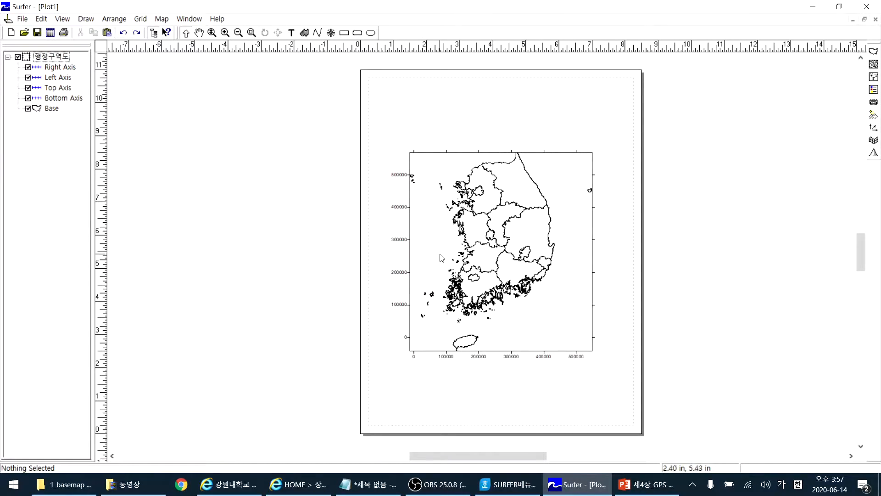
- Create a new post map from 공간정보연구원.xls in the 2_Postmap 작성용(GPS상시관측소TM좌표) folder
left_click(165, 22)
mouse_move(213, 60)
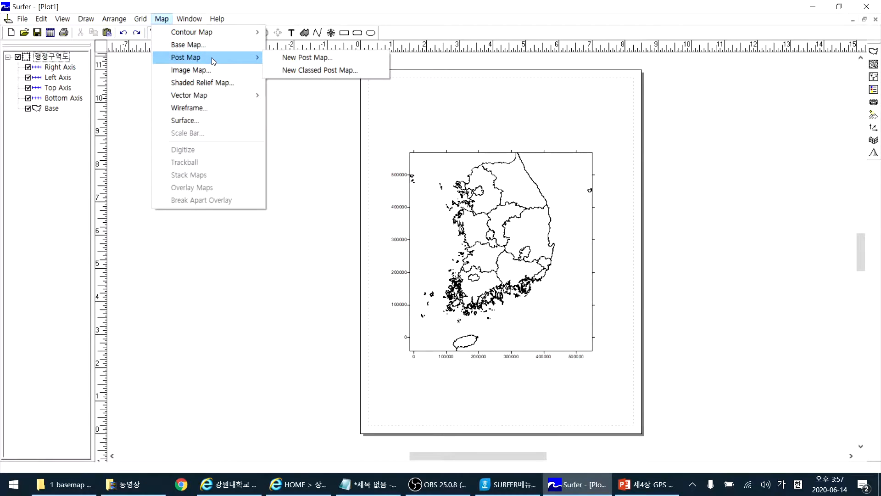
left_click(312, 60)
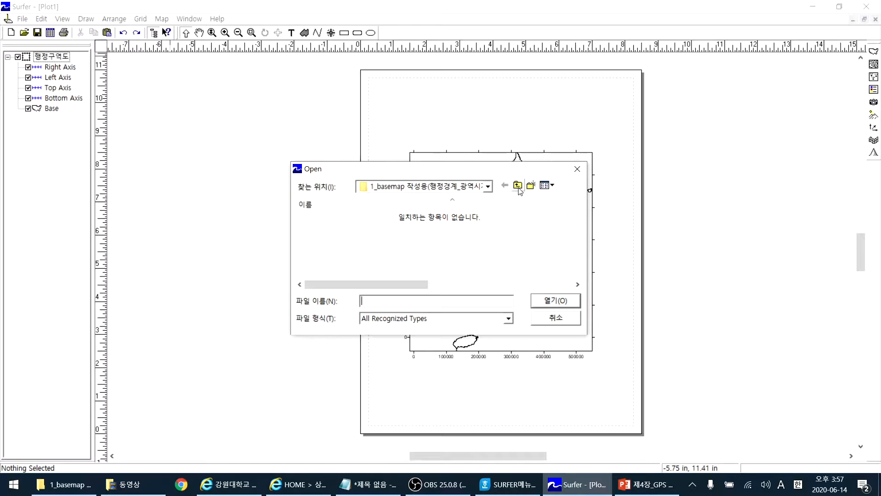
left_click(518, 186)
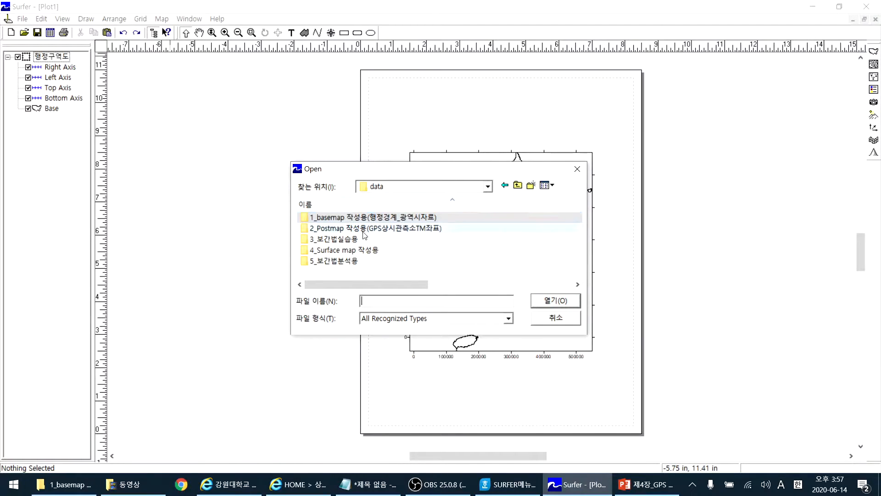
double_click(333, 228)
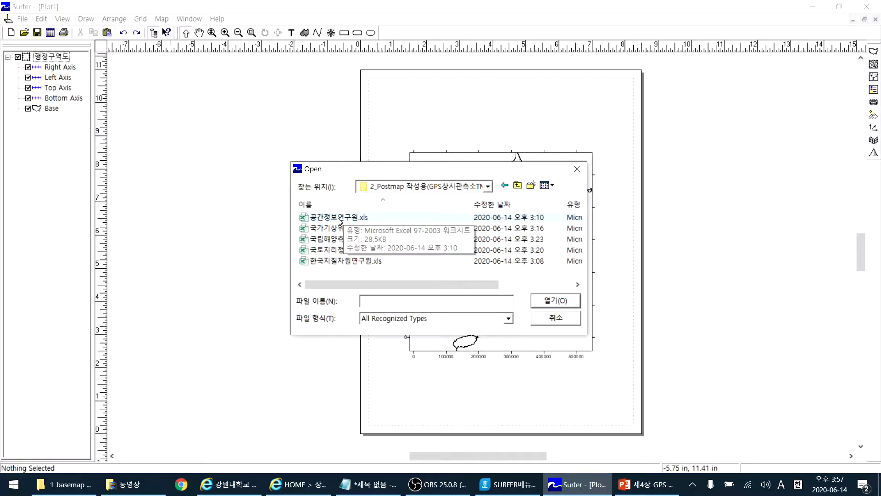
double_click(338, 218)
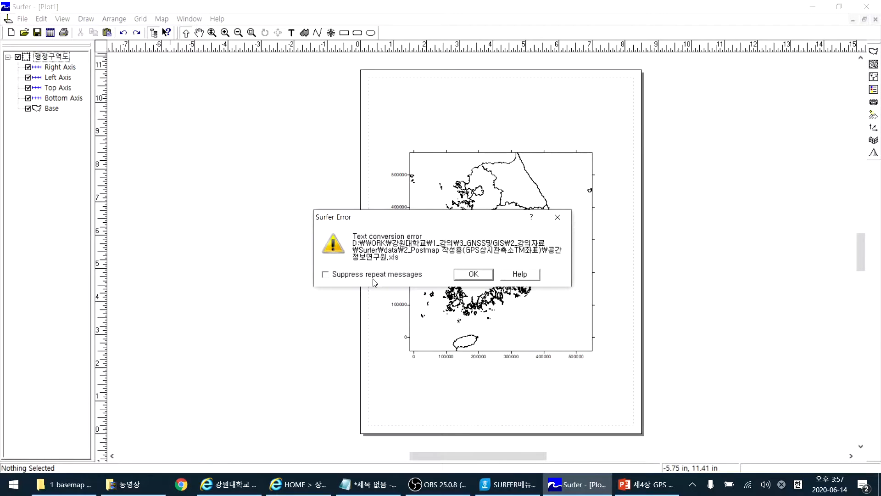
left_click(483, 275)
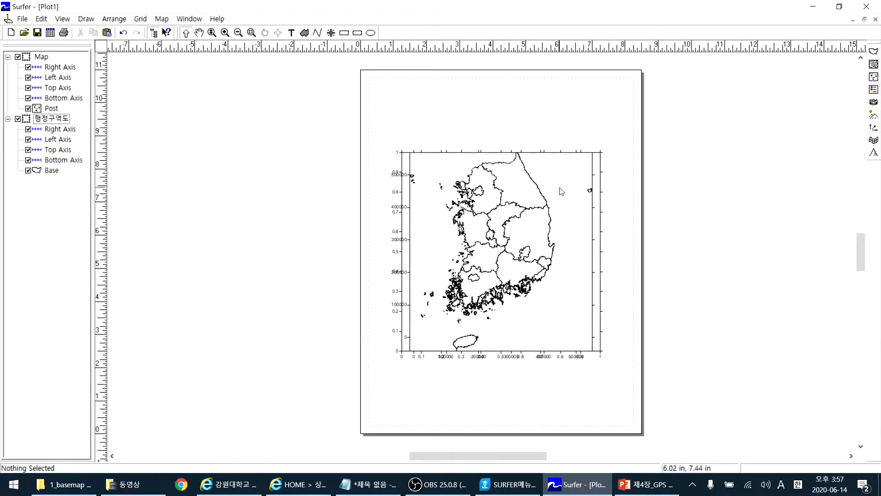
- Separate the overlapping maps, moving the empty post map left of the page and the 행정구역도 map onto the page's right side
left_click(530, 178)
left_click_drag(567, 174, 379, 196)
left_click(515, 205)
left_click_drag(515, 205, 613, 182)
left_click_drag(321, 230, 331, 199)
left_click_drag(609, 179, 534, 196)
left_click(310, 212)
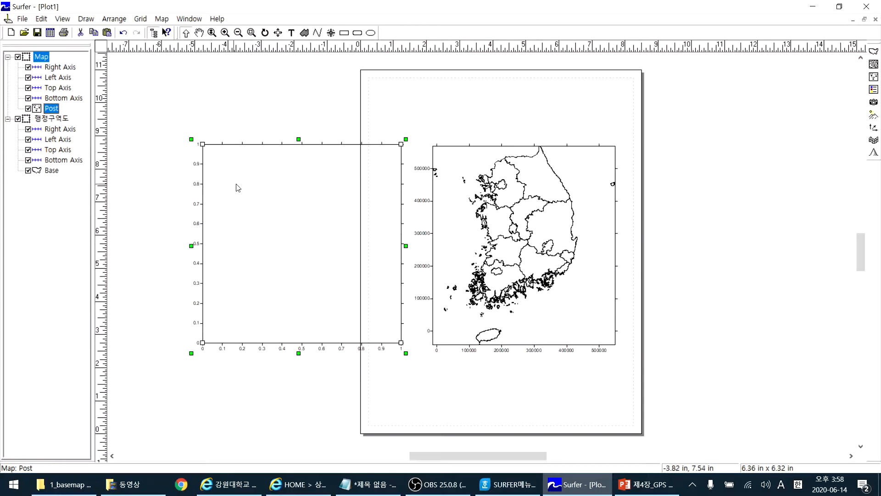
- Examine the new post layer's general and label properties and the worksheet columns available for X
right_click(54, 110)
left_click(103, 293)
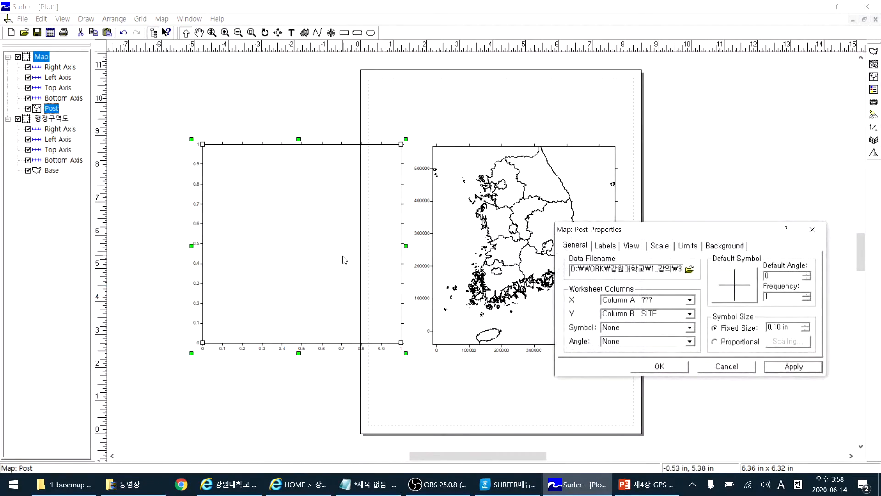
left_click_drag(681, 229, 401, 189)
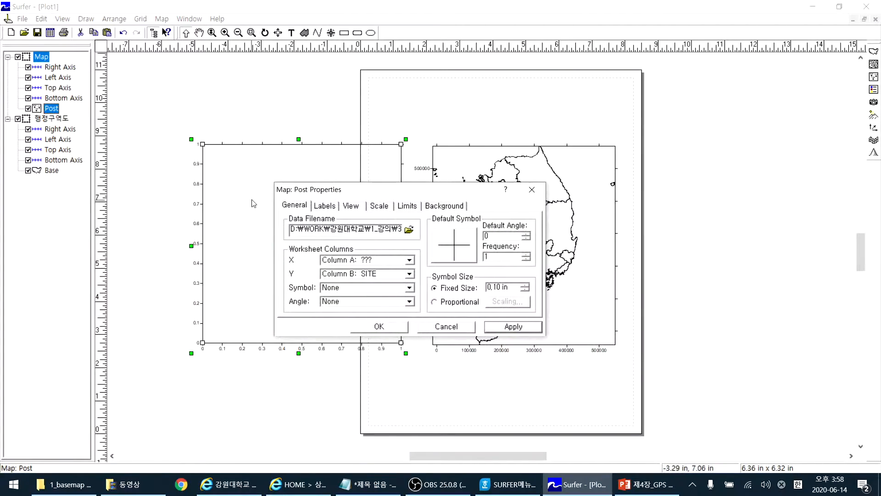
left_click(329, 207)
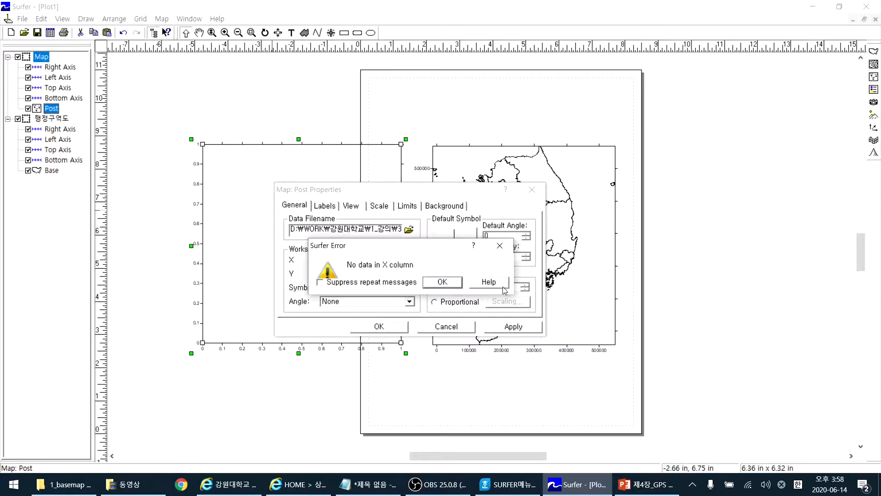
left_click(500, 245)
left_click(431, 277)
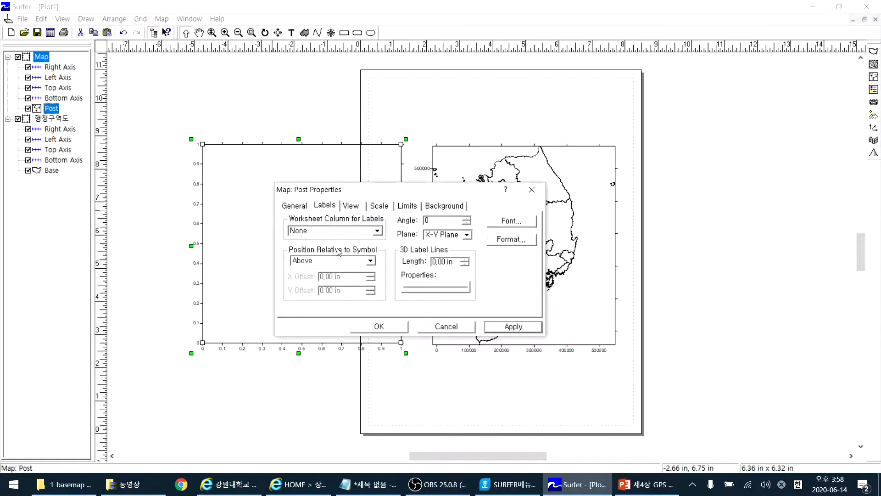
left_click(299, 207)
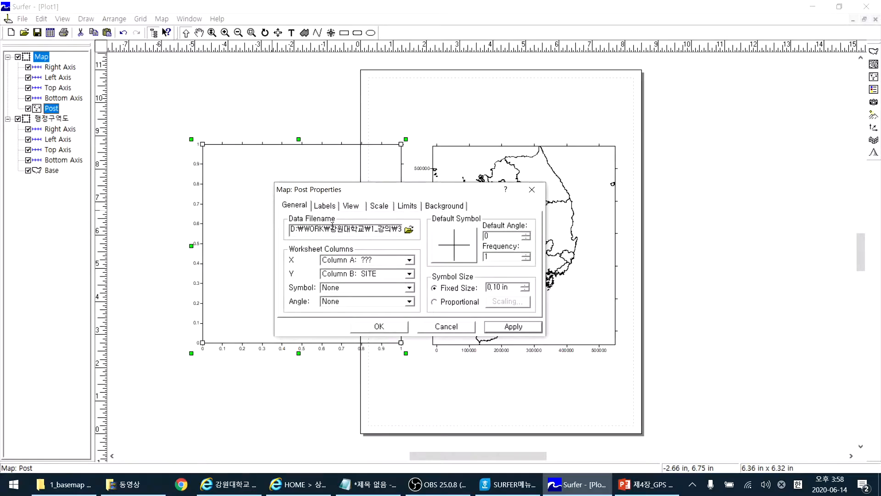
left_click(364, 262)
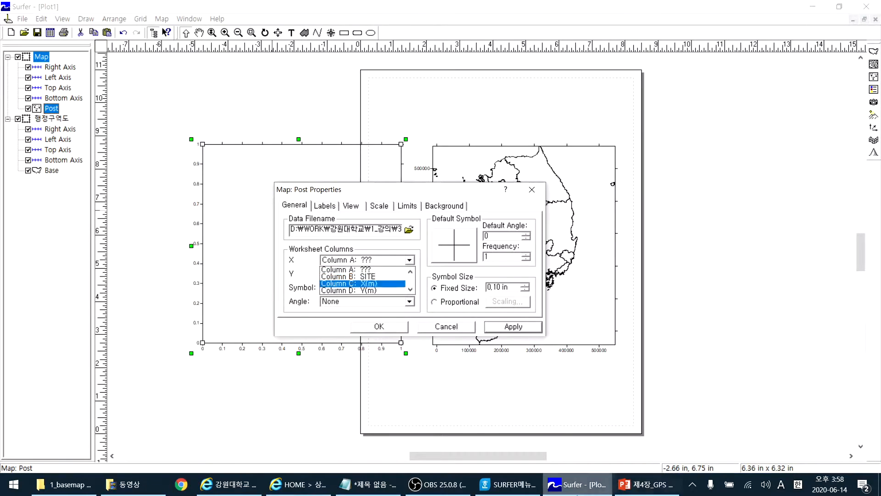
- Open 공간정보연구원.xls from the 2_Postmap folder in Excel and examine its column headings, from station name to the projected coordinates
left_click(60, 484)
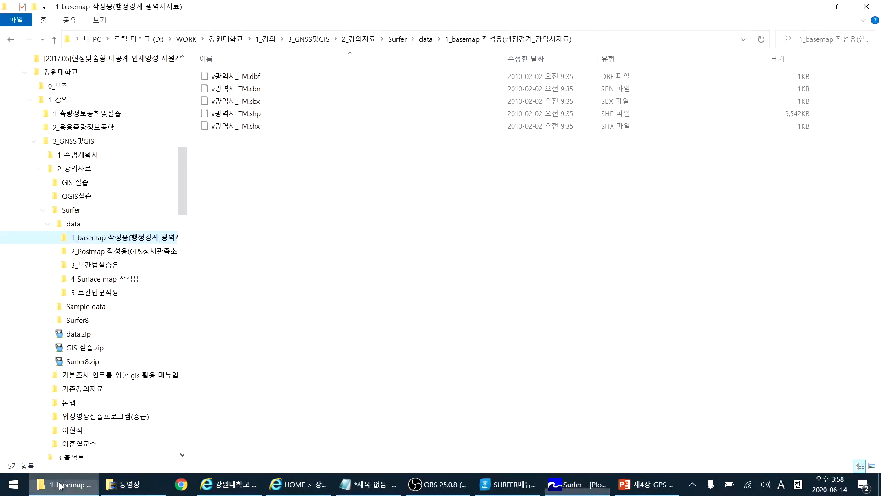
left_click(92, 251)
double_click(242, 77)
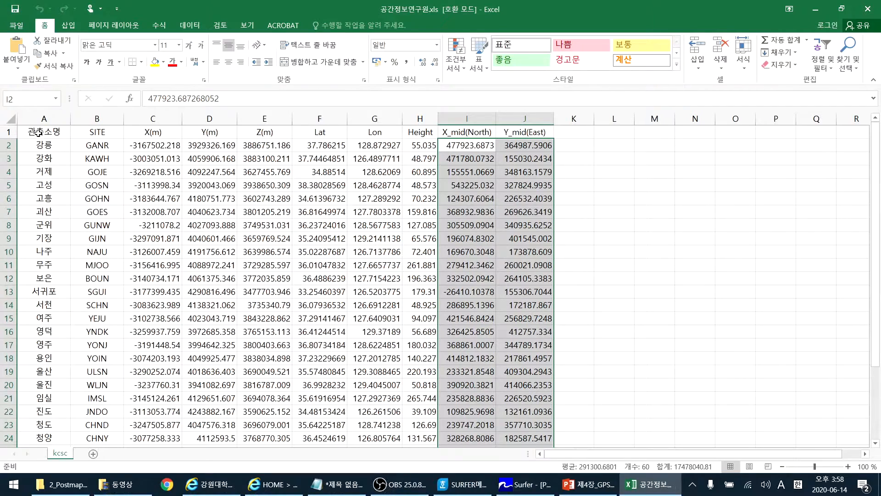
left_click(46, 132)
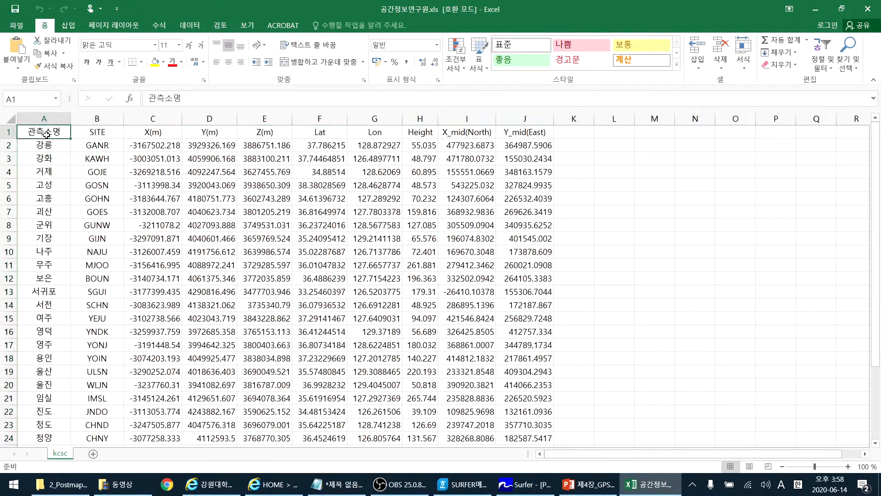
left_click(102, 132)
left_click(100, 144)
left_click_drag(152, 131, 284, 133)
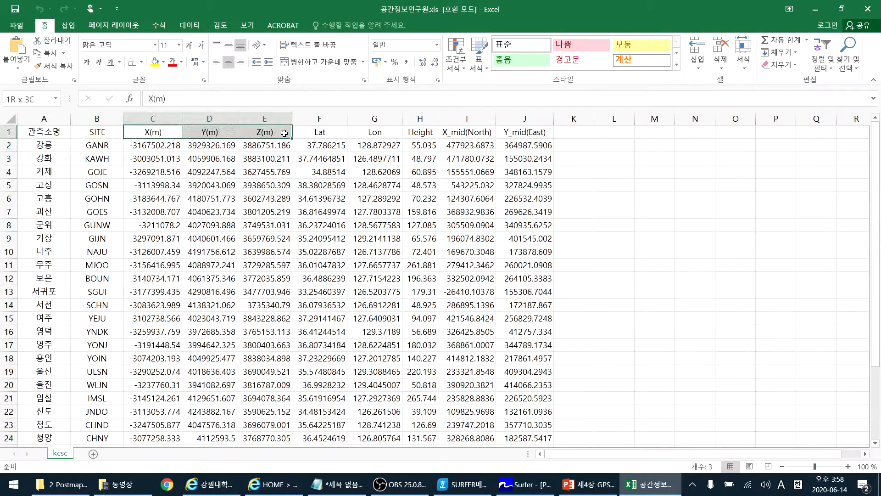
left_click(323, 134)
left_click(386, 131)
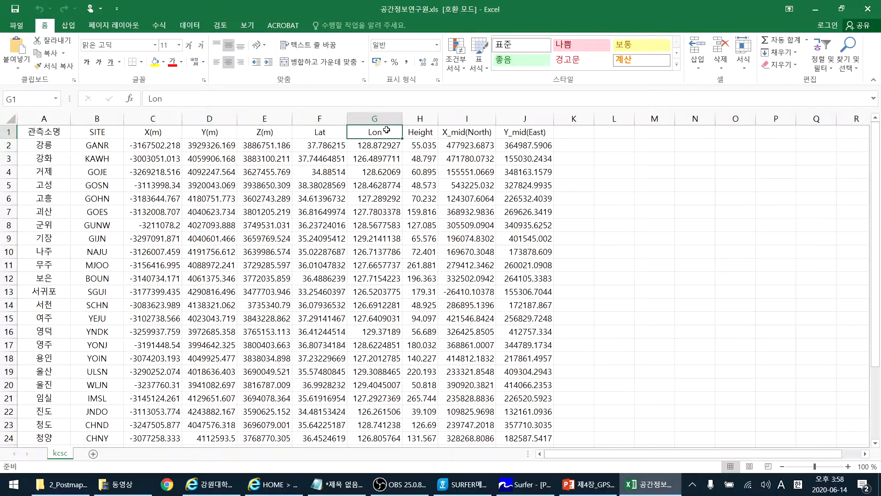
left_click(418, 130)
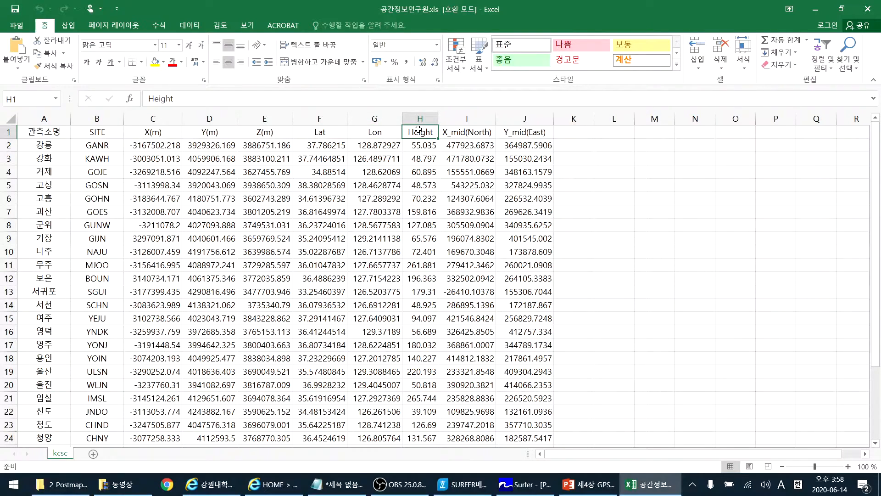
left_click(522, 130)
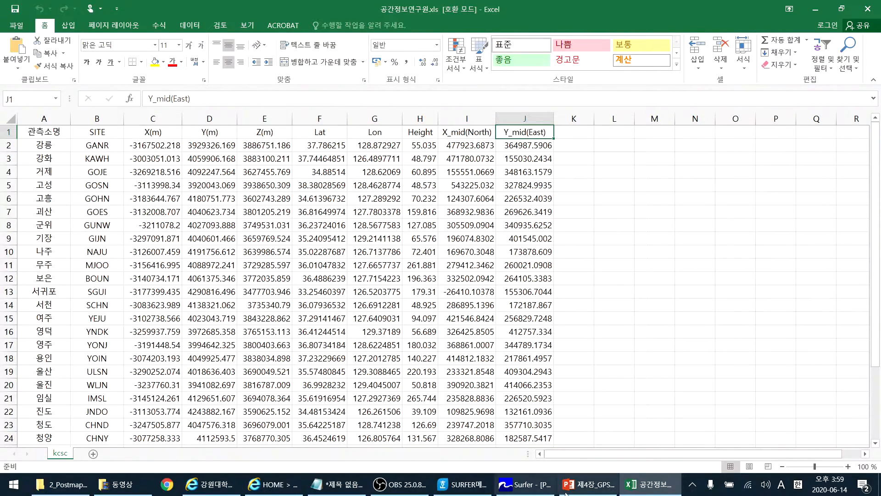
- Switch back to Surfer, dismiss the post properties without changes, and rename the post map as 공간정보연구원
left_click(523, 484)
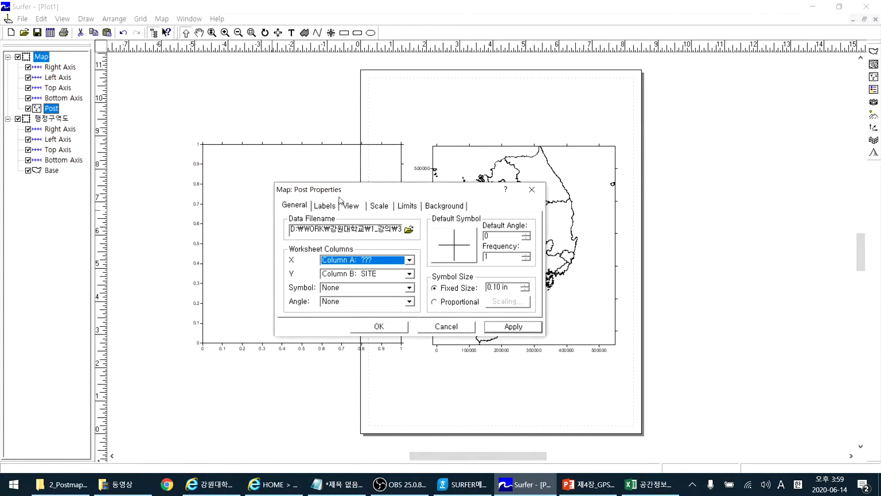
left_click(459, 329)
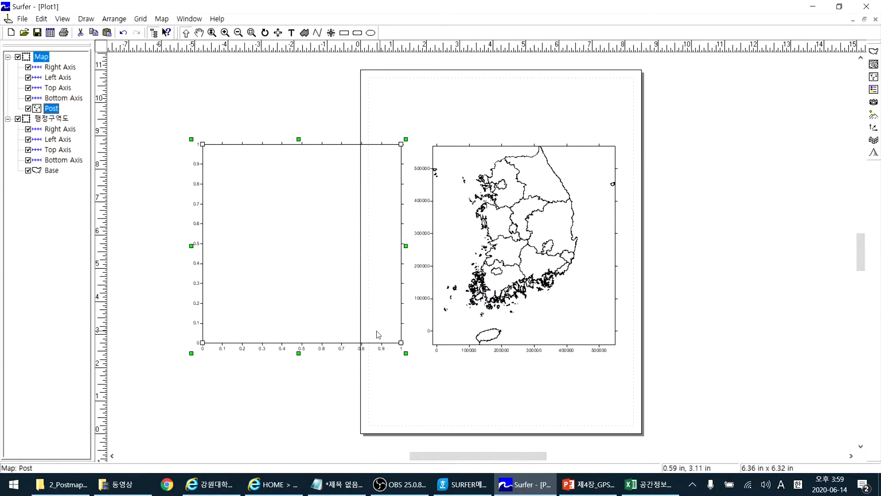
left_click(516, 216)
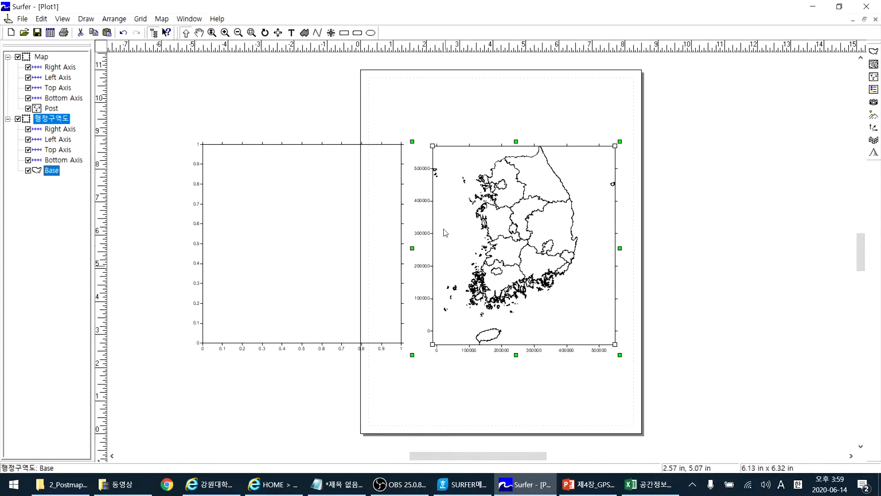
left_click(268, 194)
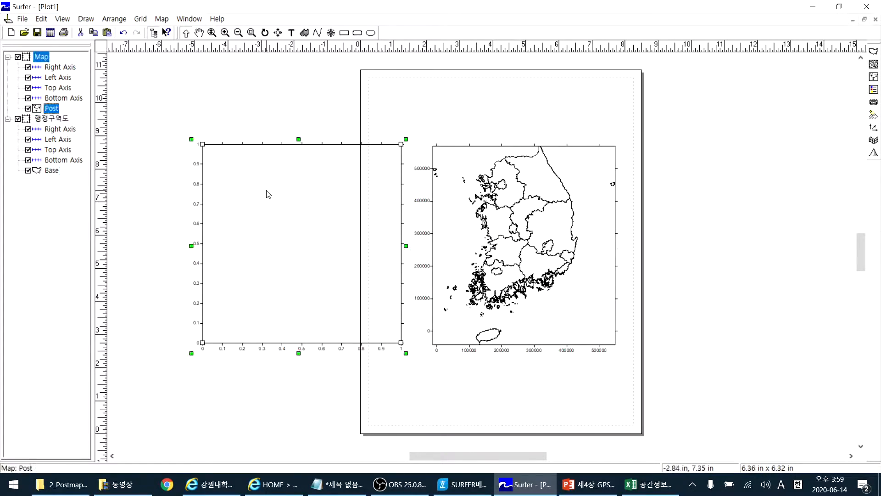
left_click(42, 56)
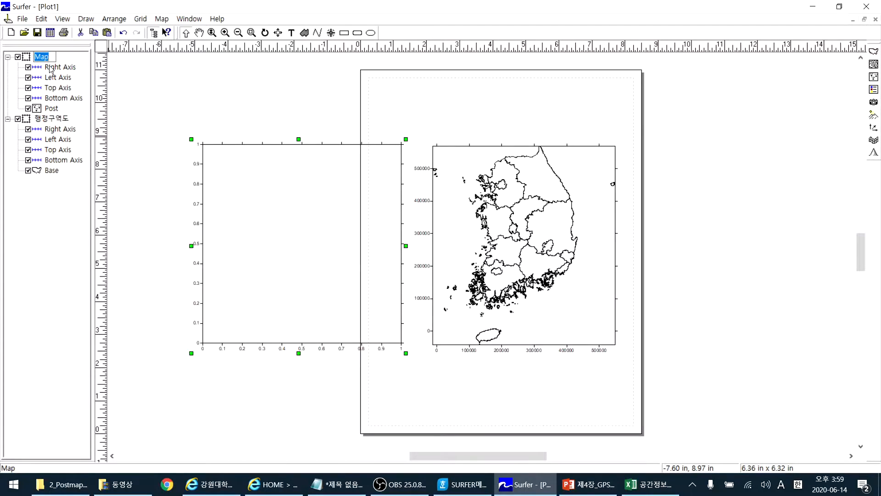
type("rhrkswjdqhdusrndnjs")
key("Return")
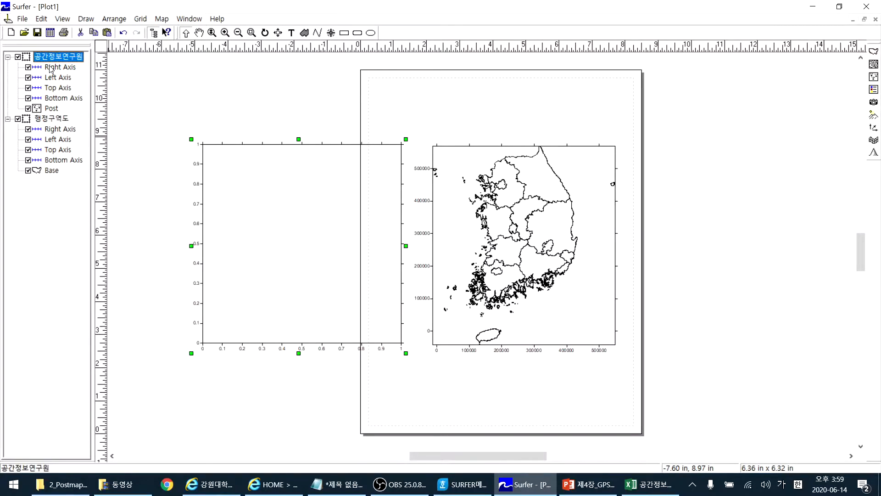
- Try Column I: X_mid(North) as X and Column J: Y_mid(East) as Y for the 공간정보연구원 post layer
right_click(57, 109)
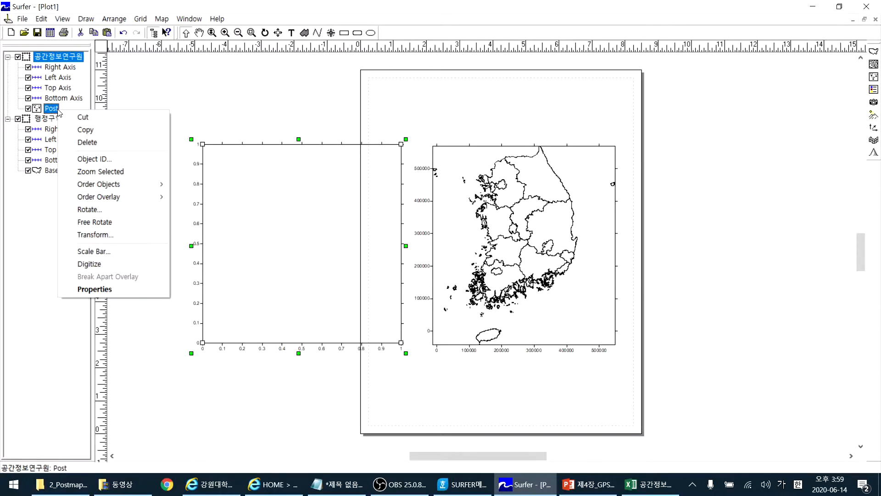
left_click(123, 291)
left_click(396, 261)
left_click(413, 290)
left_click(412, 291)
left_click(412, 291)
left_click(412, 291)
left_click(412, 291)
left_click(412, 290)
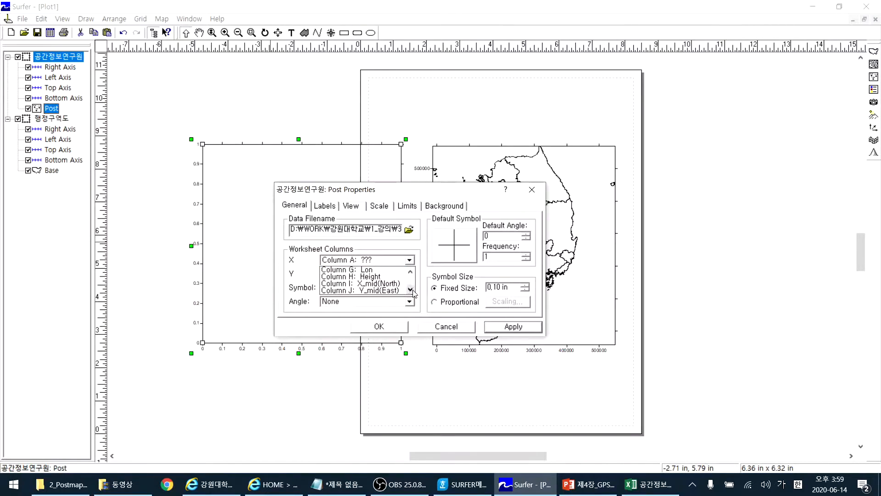
left_click(383, 285)
left_click(379, 274)
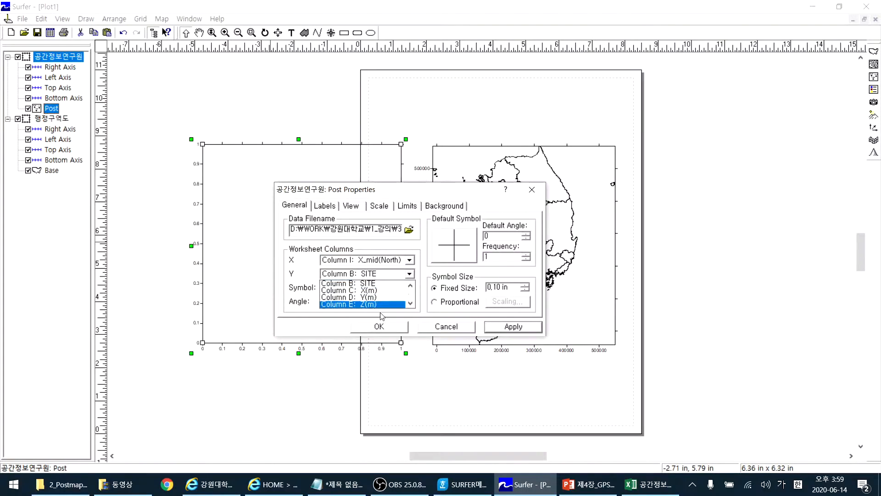
left_click(411, 304)
left_click(410, 303)
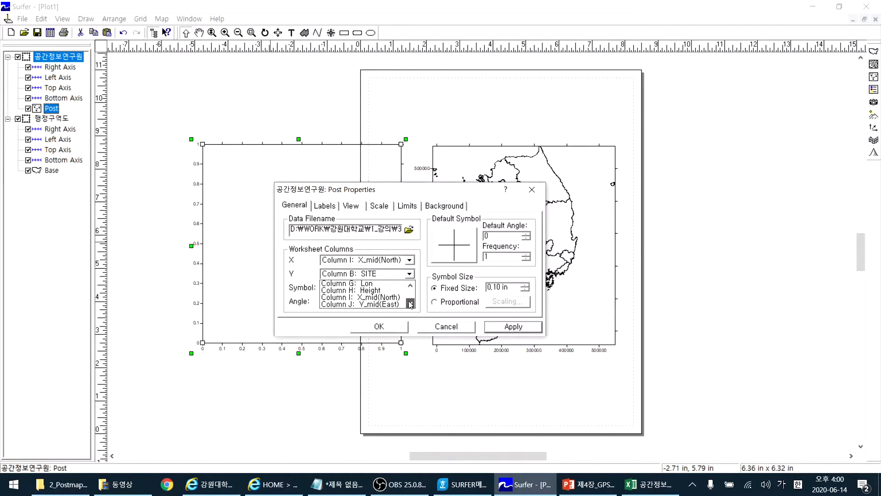
left_click(386, 305)
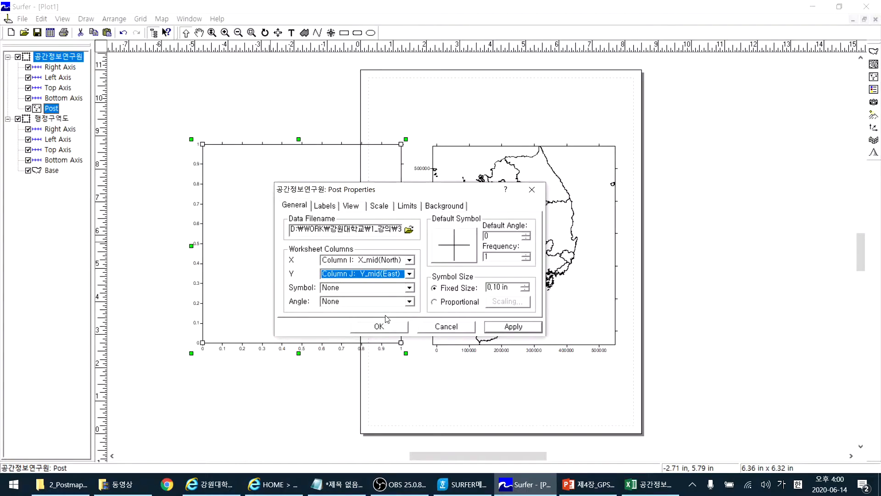
left_click(517, 328)
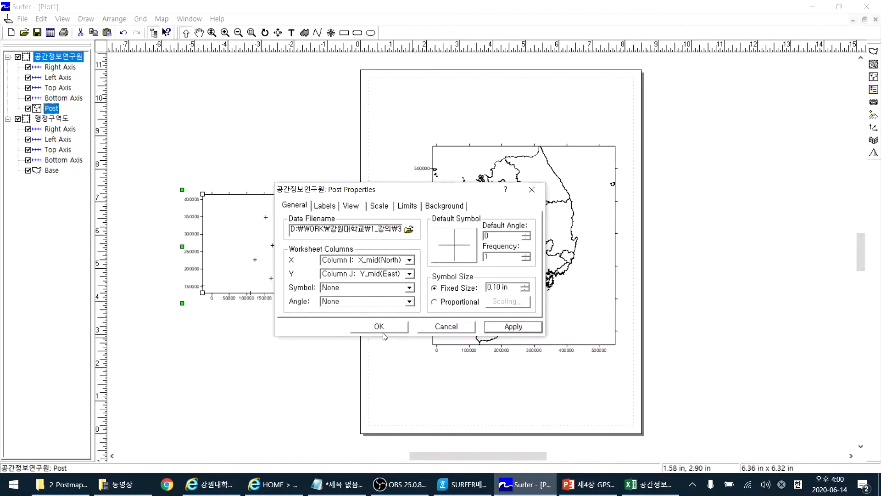
left_click(378, 326)
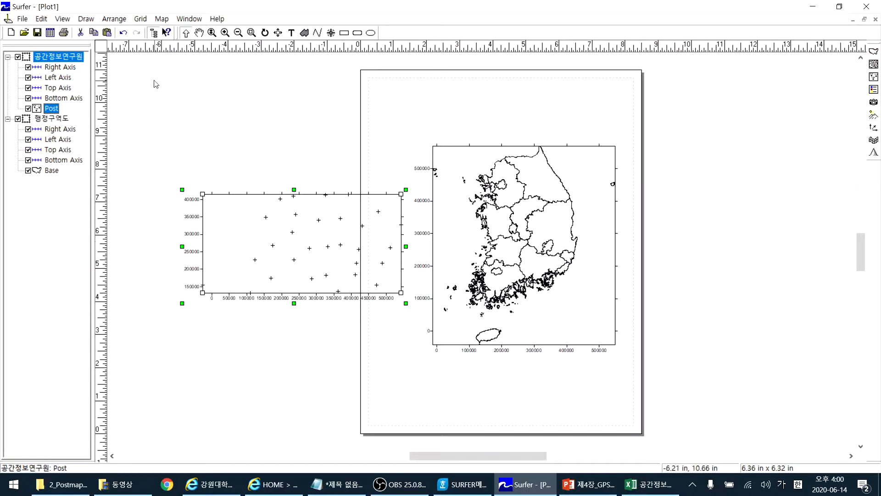
- Set the 공간정보연구원 post layer's X to Column J: Y_mid(East) and its Y to Column I: X_mid(North)
right_click(270, 258)
left_click(324, 439)
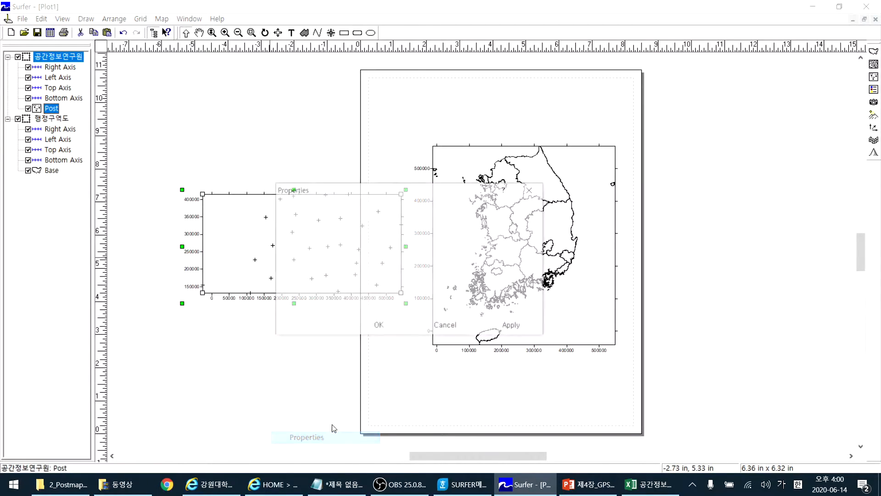
left_click(392, 260)
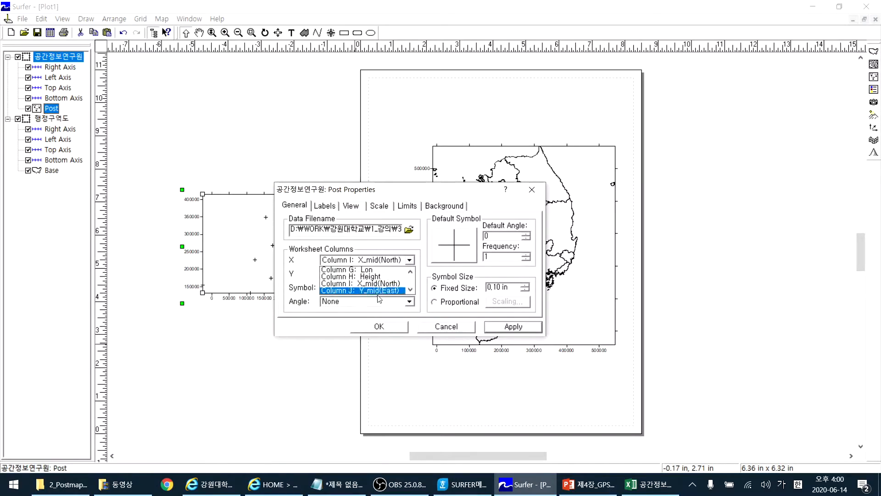
left_click(381, 290)
left_click(385, 275)
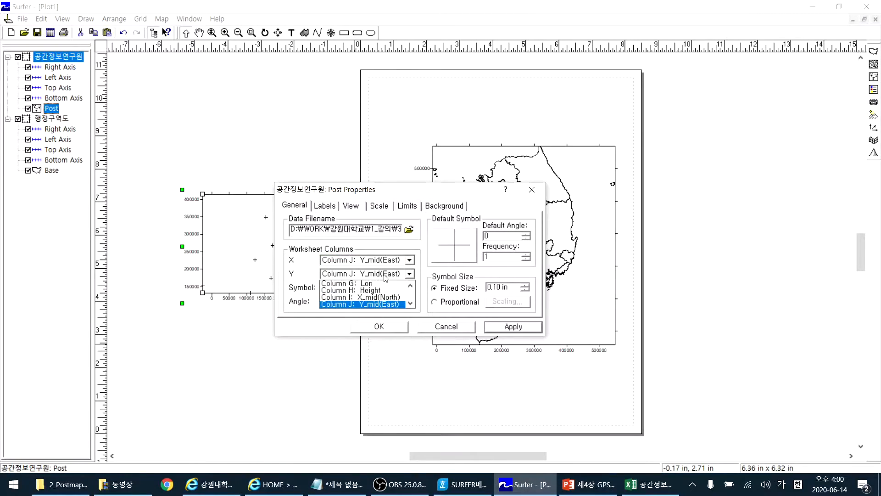
left_click(371, 298)
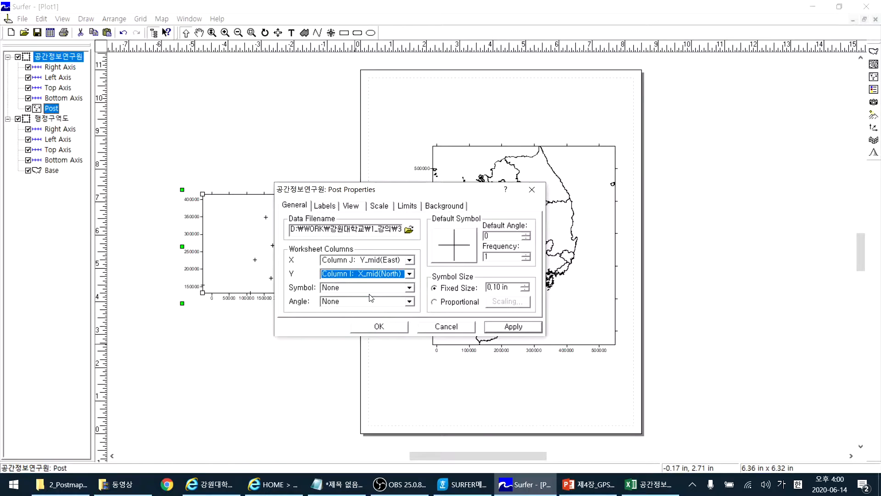
left_click(515, 327)
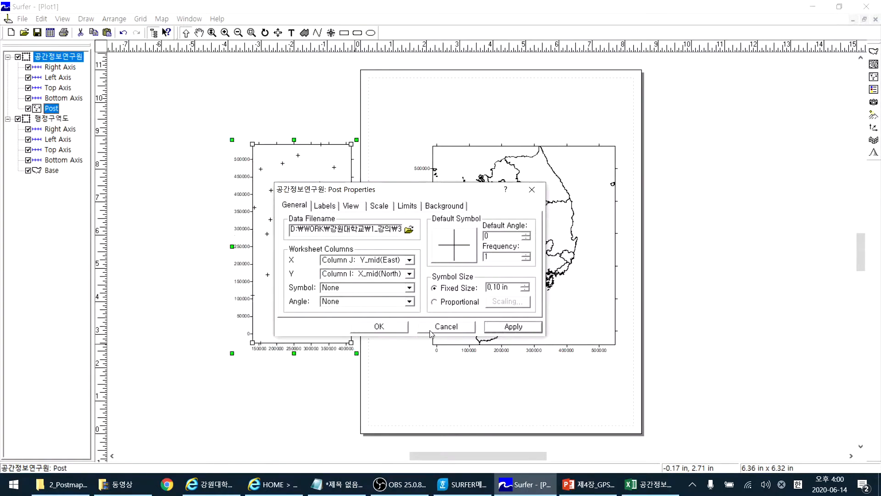
left_click(379, 327)
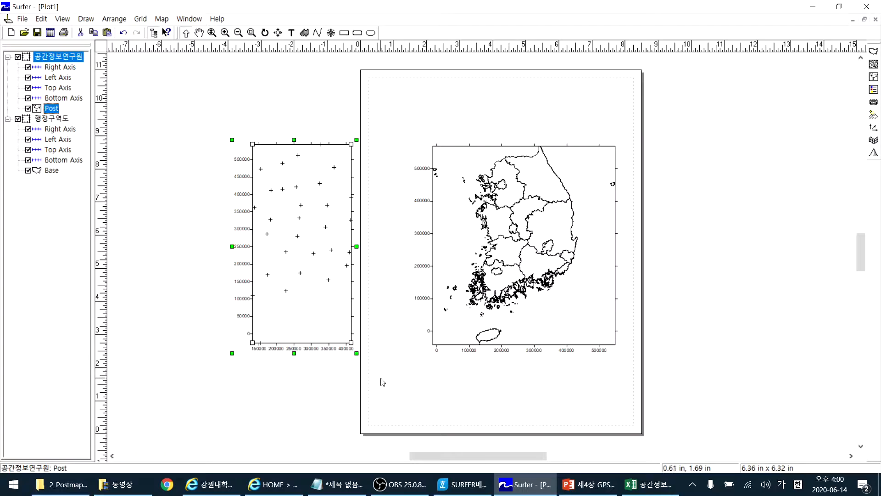
- Change the 공간정보연구원 post layer's default symbol to the filled circle, Number 12, in blue, and apply it
right_click(303, 224)
left_click(349, 403)
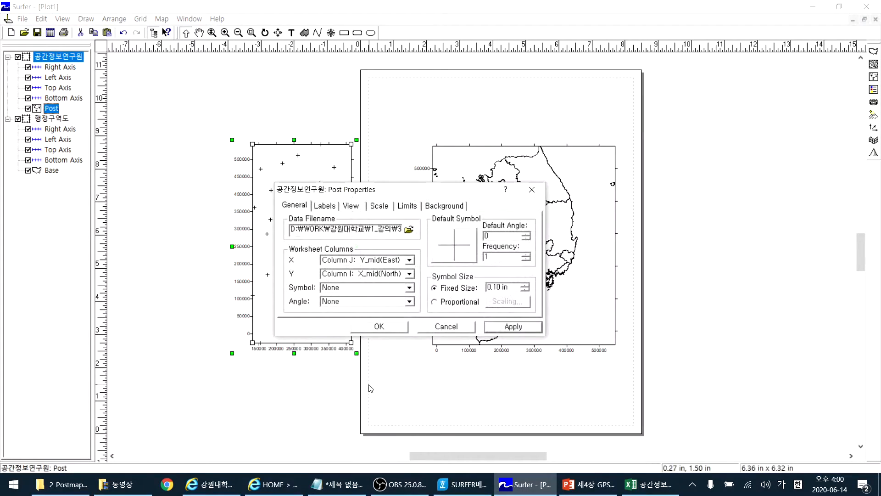
left_click(462, 255)
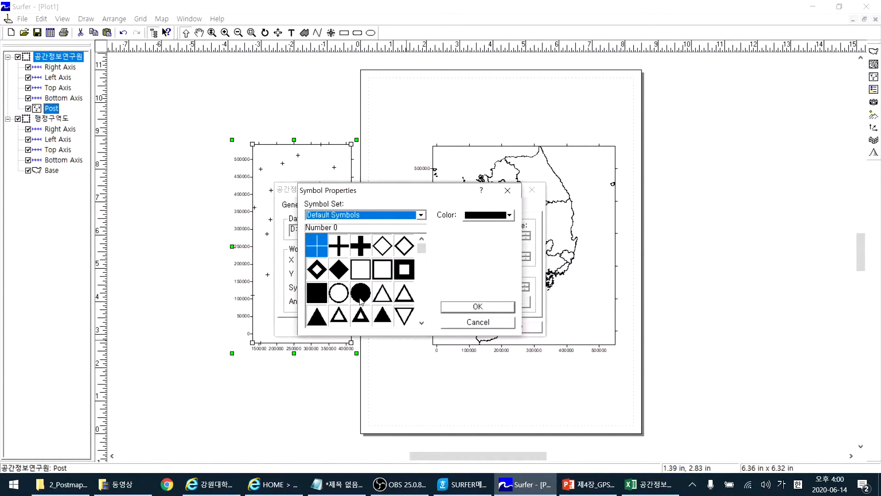
left_click(361, 299)
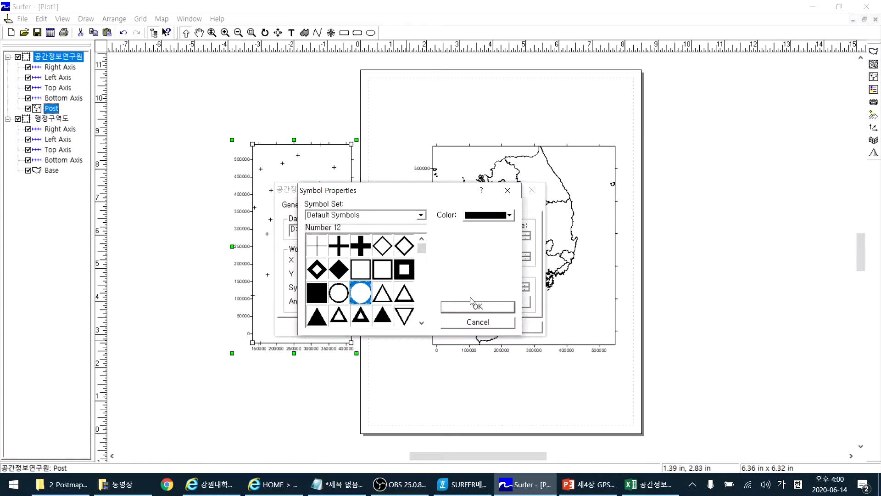
left_click(489, 216)
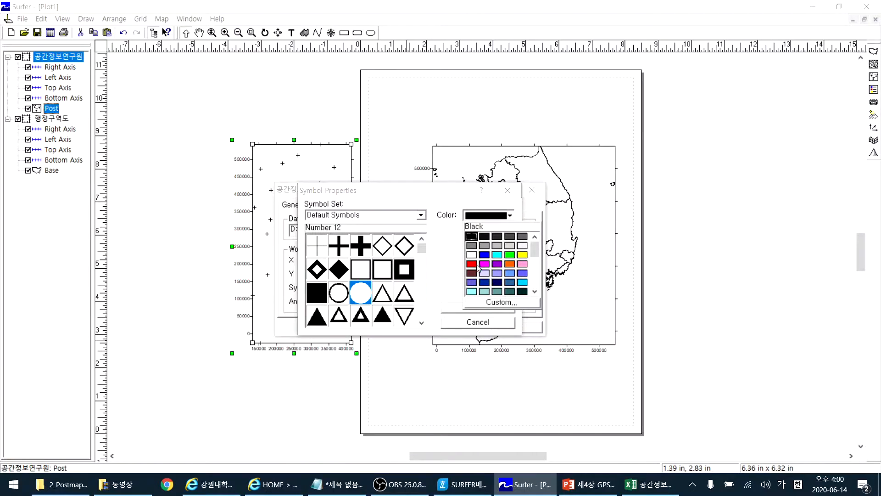
left_click(484, 255)
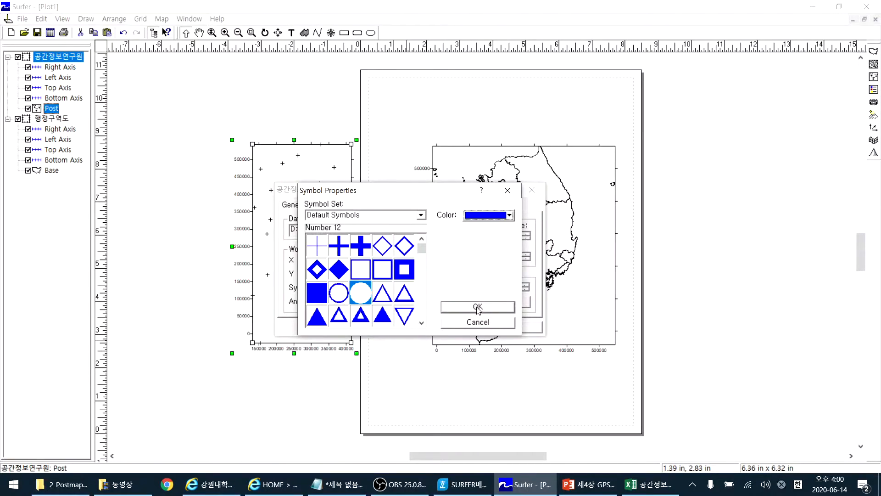
left_click(478, 309)
left_click(519, 327)
left_click(386, 329)
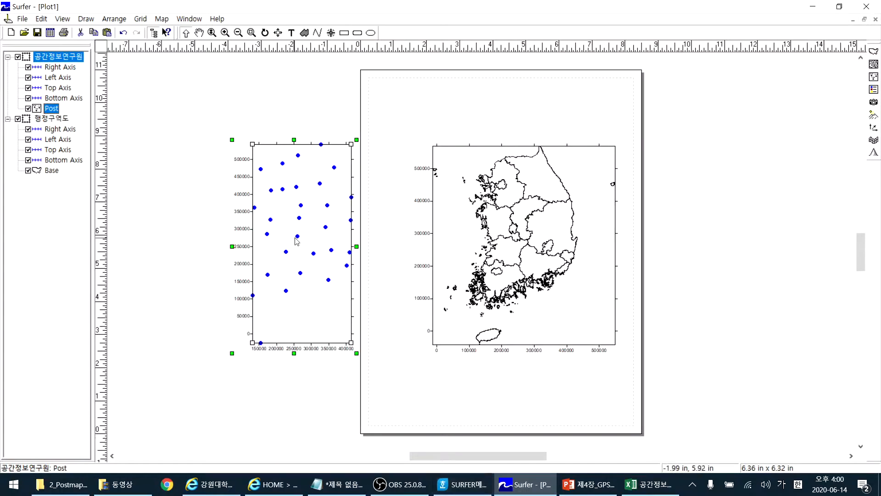
left_click(509, 275)
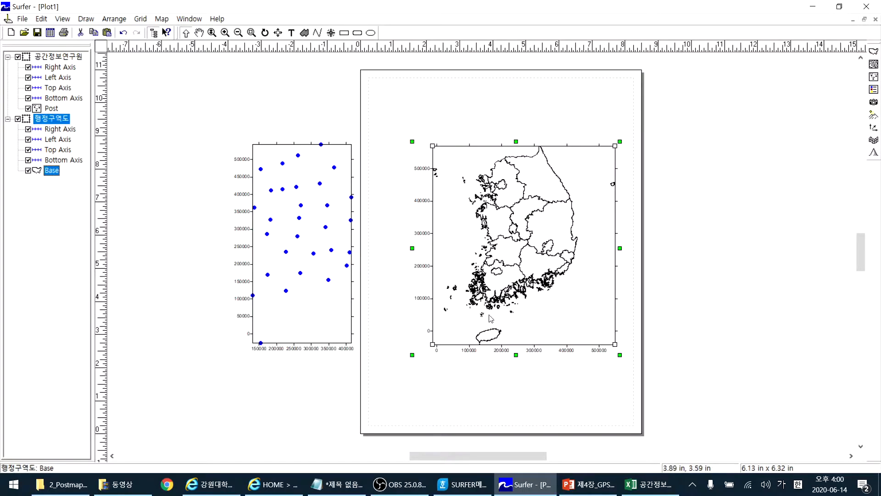
left_click(306, 225, "shift")
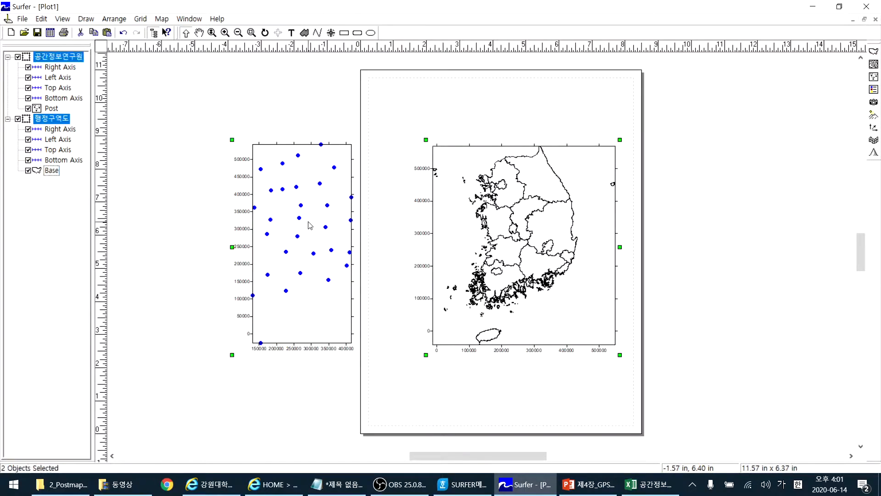
left_click(230, 402)
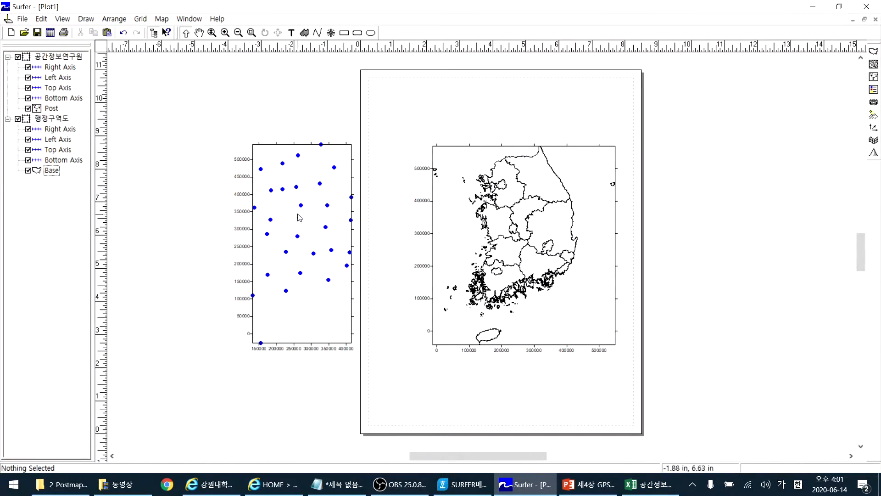
left_click(336, 276)
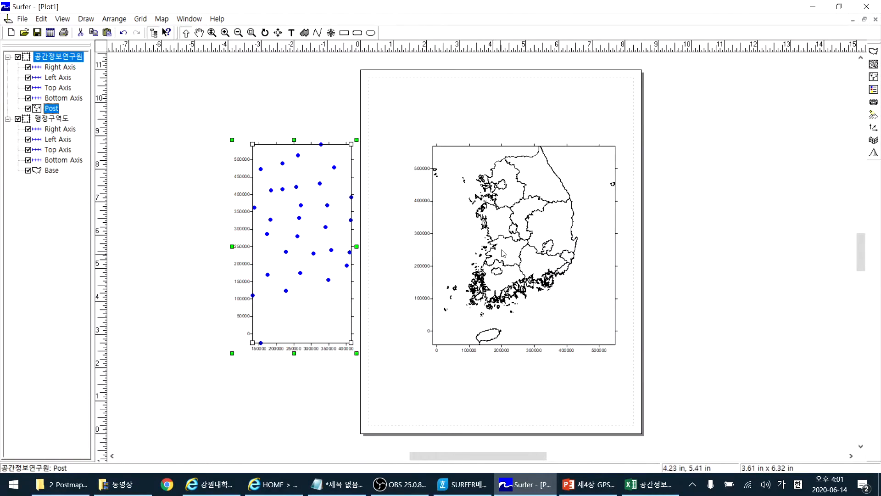
left_click(501, 208, "shift")
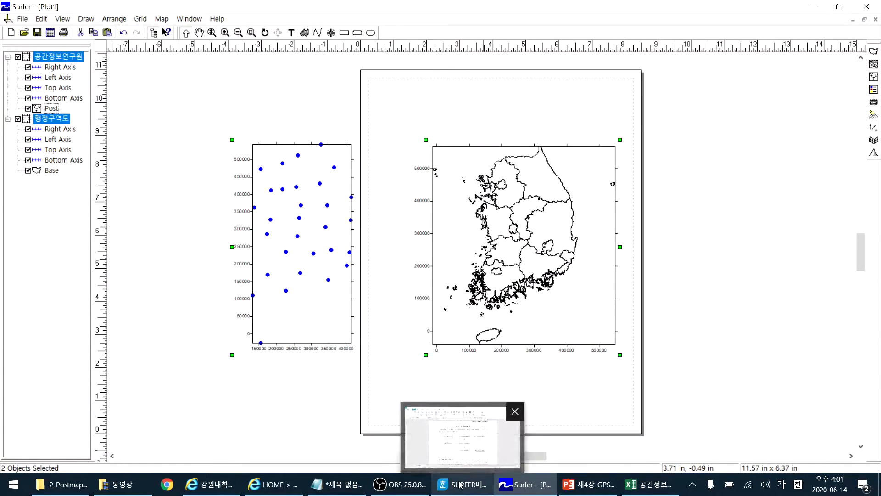
left_click(191, 387)
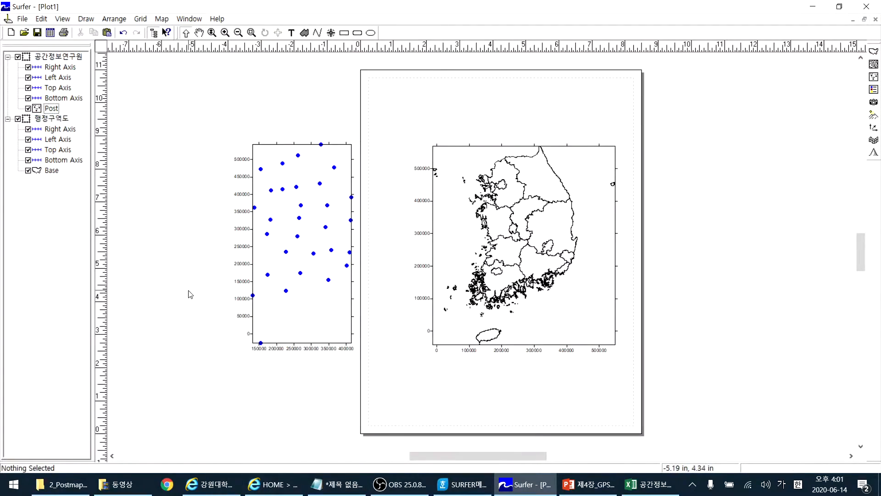
- Overlay the 공간정보연구원 post map and the 행정구역도 base map into one map
left_click(52, 58)
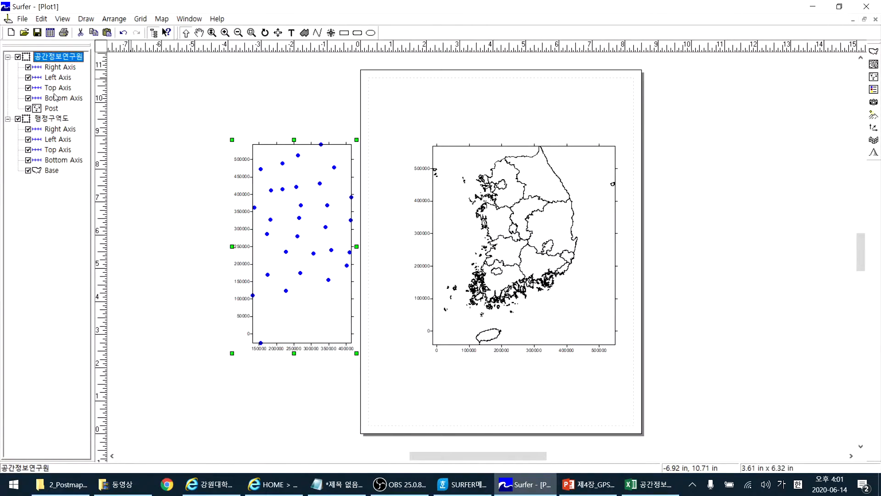
left_click(54, 119, "ctrl")
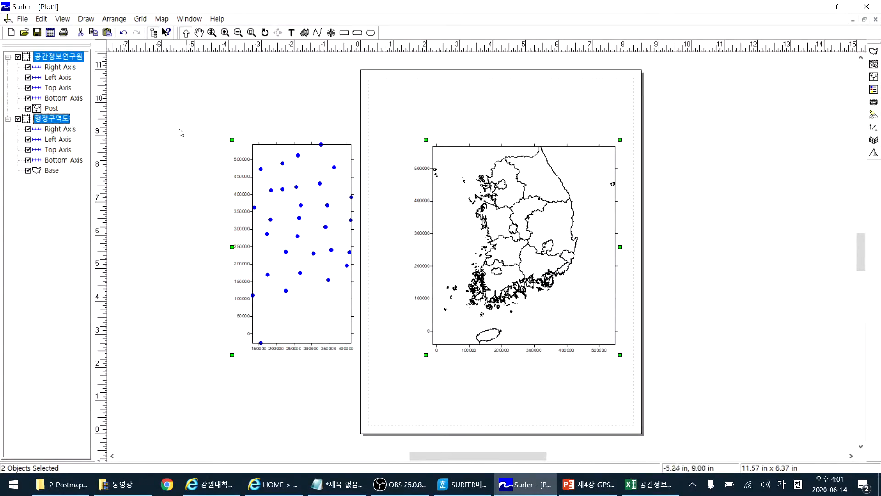
left_click(161, 19)
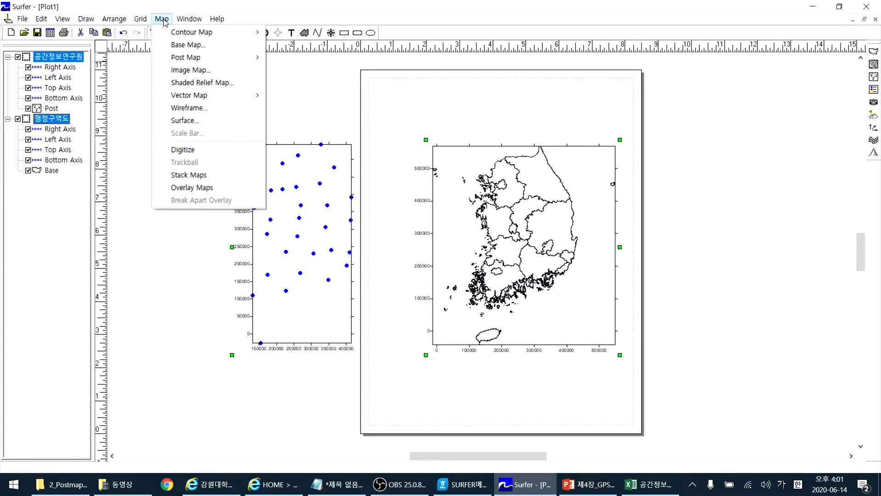
left_click(194, 188)
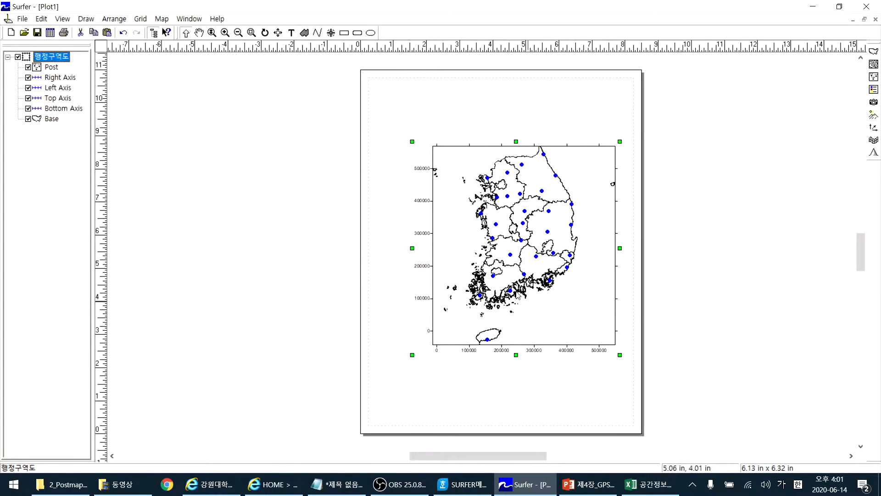
- Rename the Post layer inside the 행정구역도 map as 공간정보연구원
left_click(52, 67)
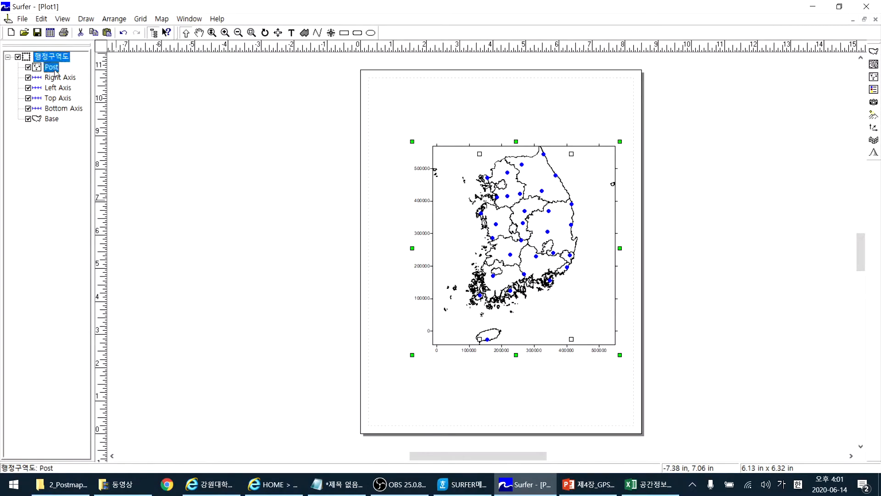
left_click(55, 69)
type("공간정ㅂ")
type("보연구원")
key("Return")
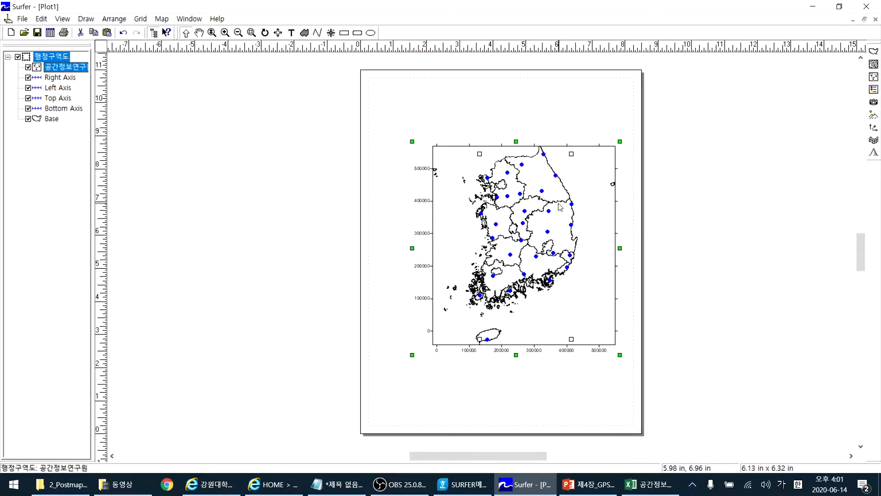
- Break the 공간정보연구원 layer out of the overlay and pull the base map and post map apart
left_click(162, 19)
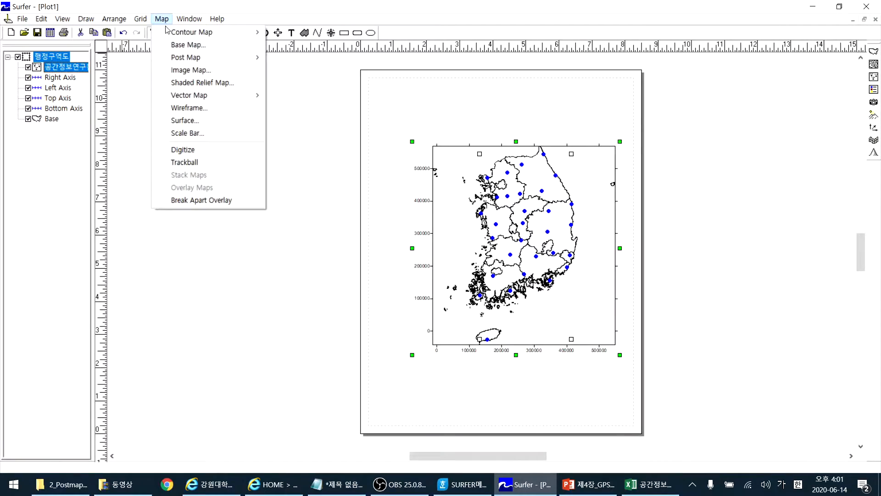
left_click(192, 201)
left_click_drag(459, 215, 326, 202)
left_click_drag(528, 205, 576, 191)
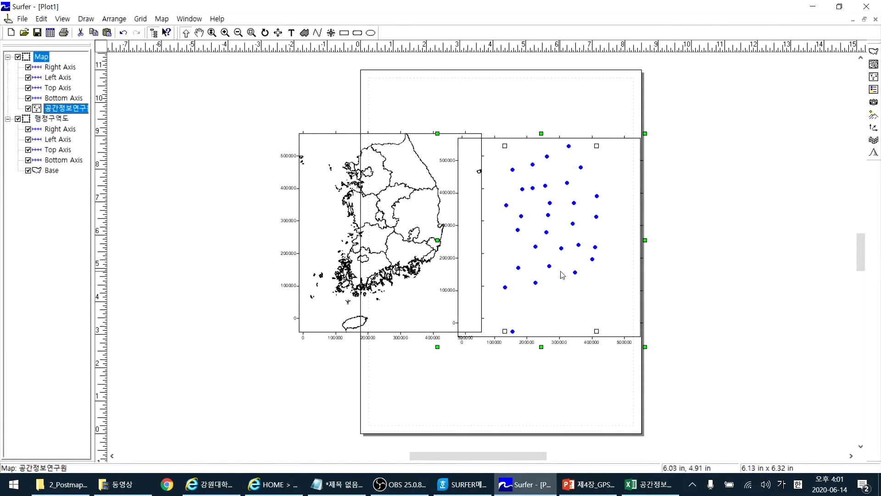
- Overlay the separated base and post maps again and move the combined map back onto the page
left_click(353, 204)
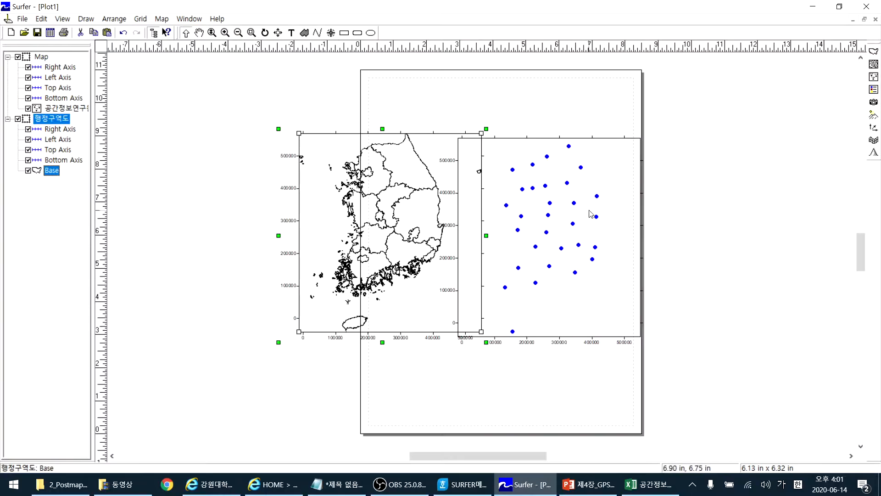
left_click(603, 210, "shift")
left_click(161, 19)
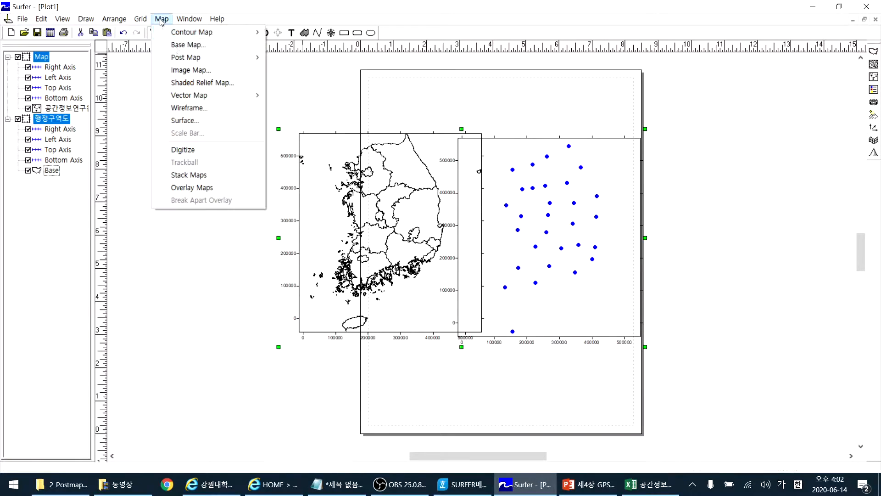
left_click(212, 188)
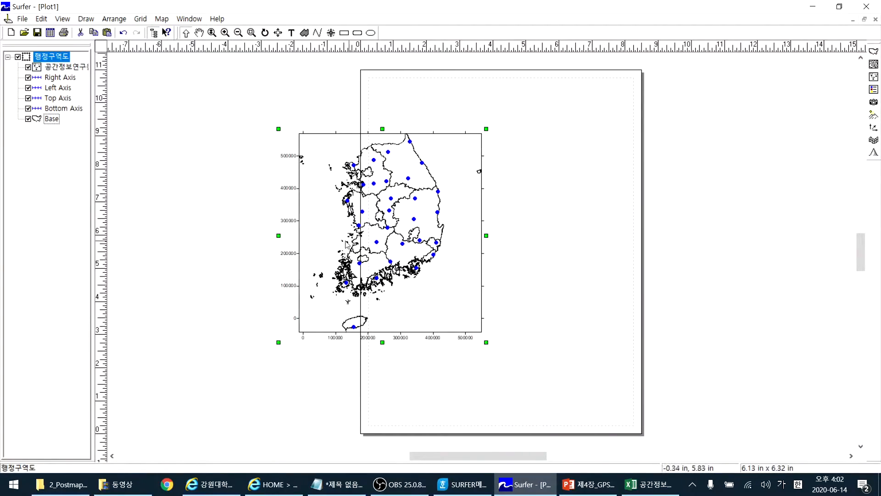
left_click_drag(404, 183, 515, 185)
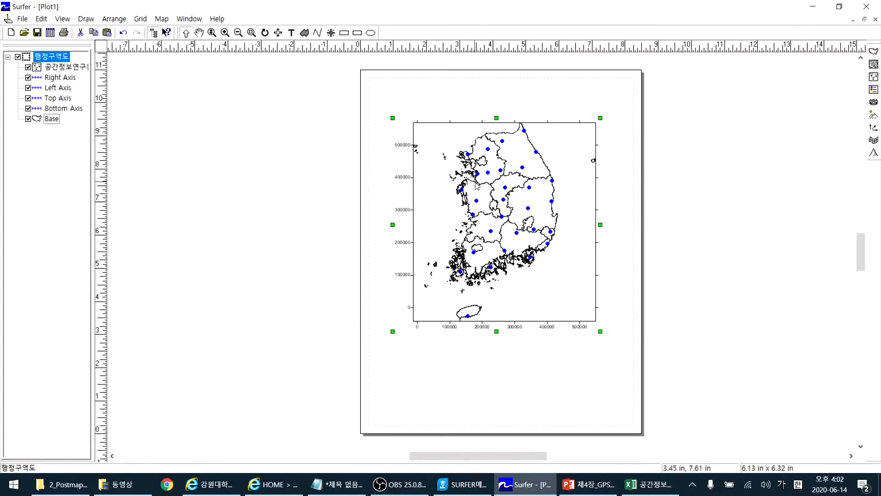
left_click(74, 68)
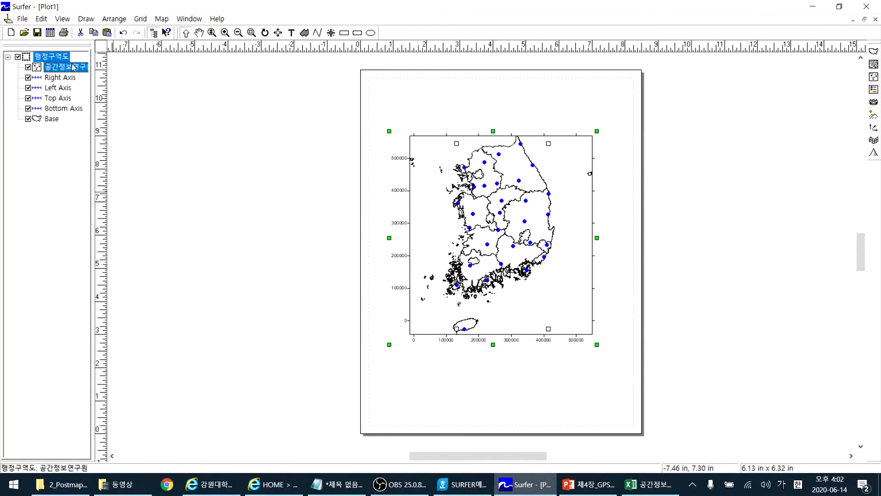
right_click(74, 68)
left_click(128, 249)
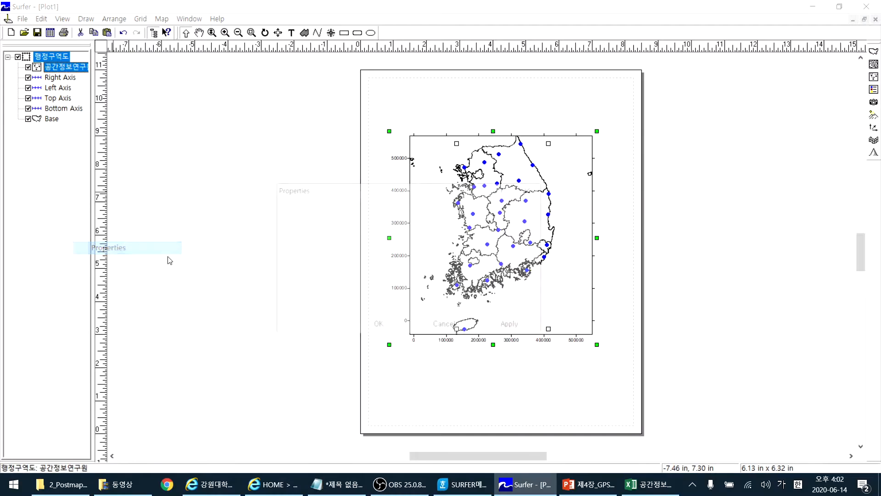
left_click_drag(462, 194, 283, 204)
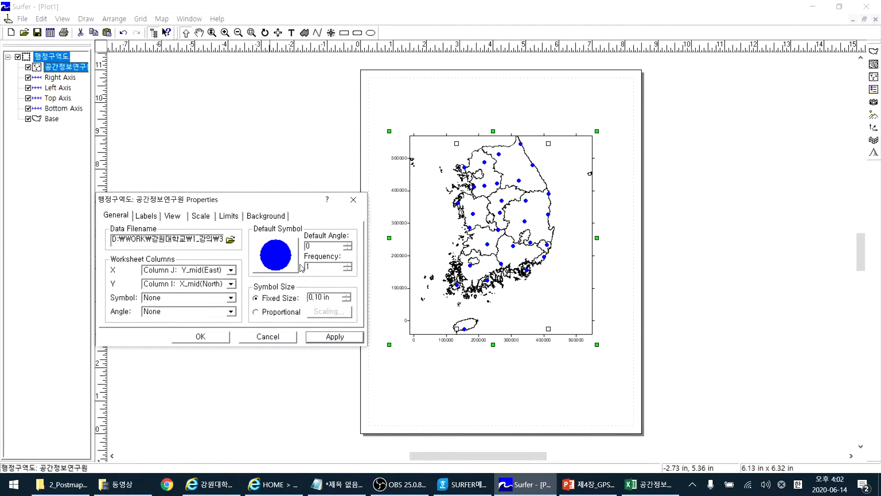
left_click(282, 340)
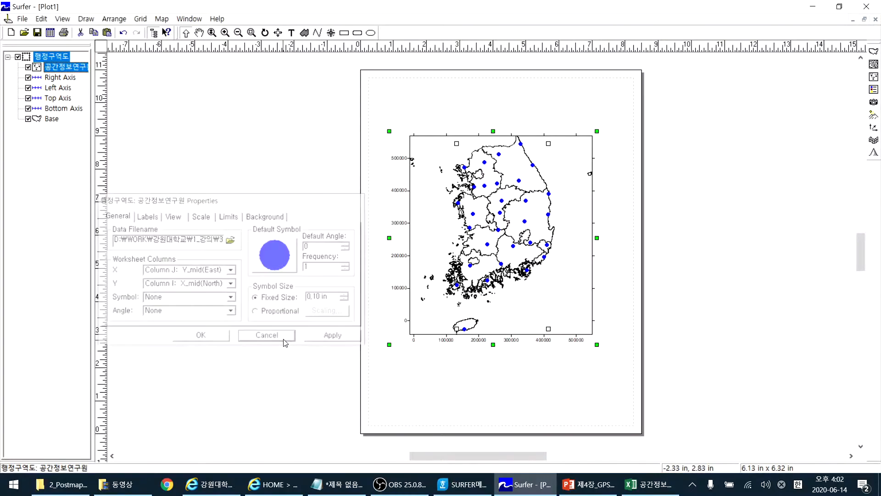
- Label the 공간정보연구원 stations on the combined map from worksheet Column B: SITE
left_click(225, 33)
left_click(472, 187)
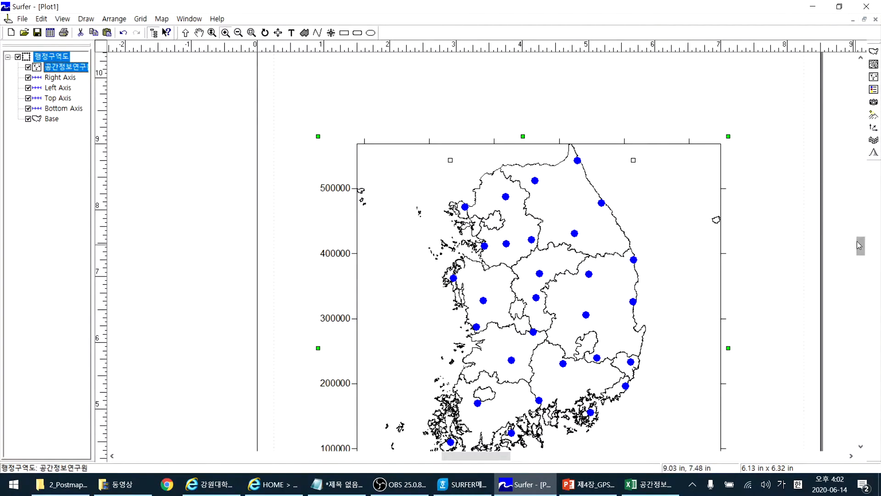
left_click(198, 32)
left_click_drag(602, 261, 548, 194)
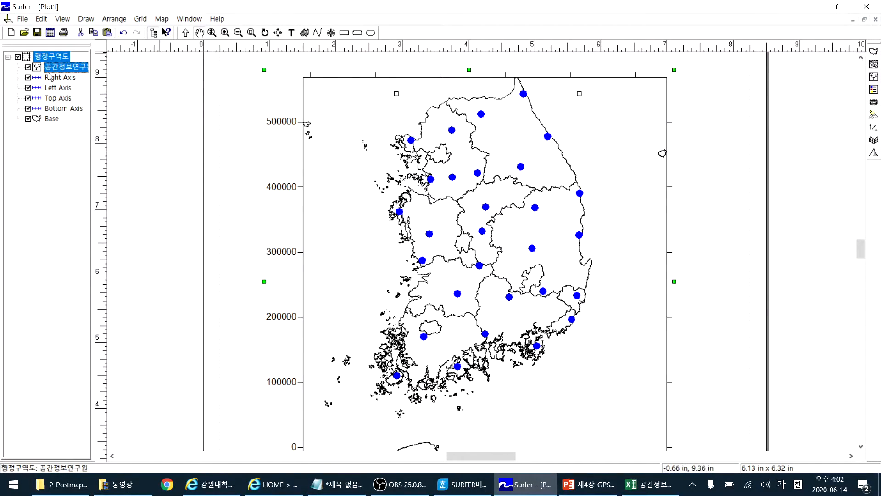
right_click(66, 72)
left_click(105, 248)
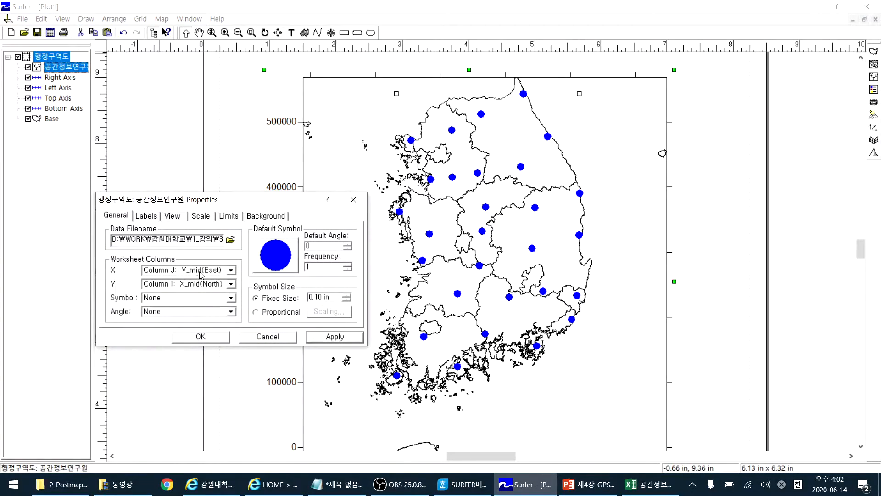
left_click(154, 216)
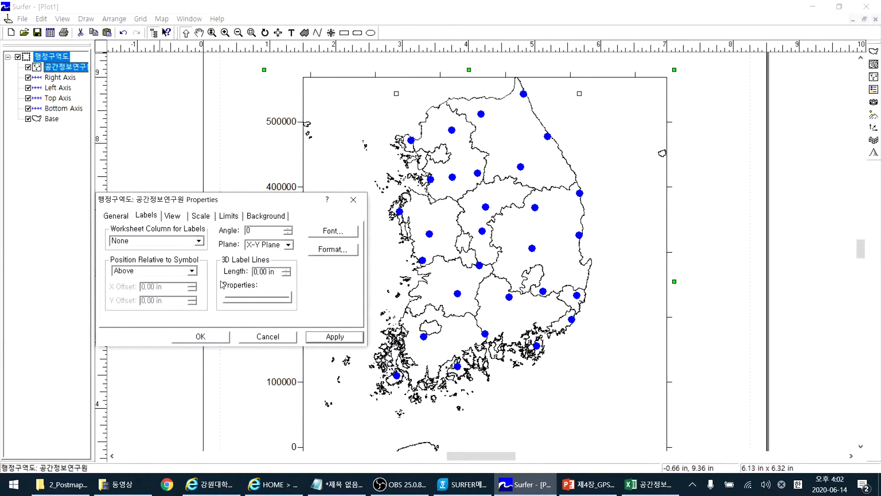
left_click(199, 241)
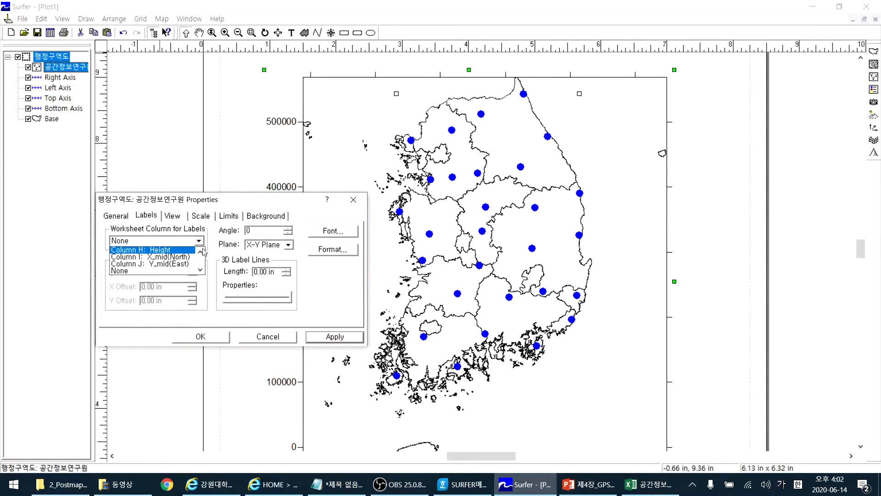
left_click(202, 250)
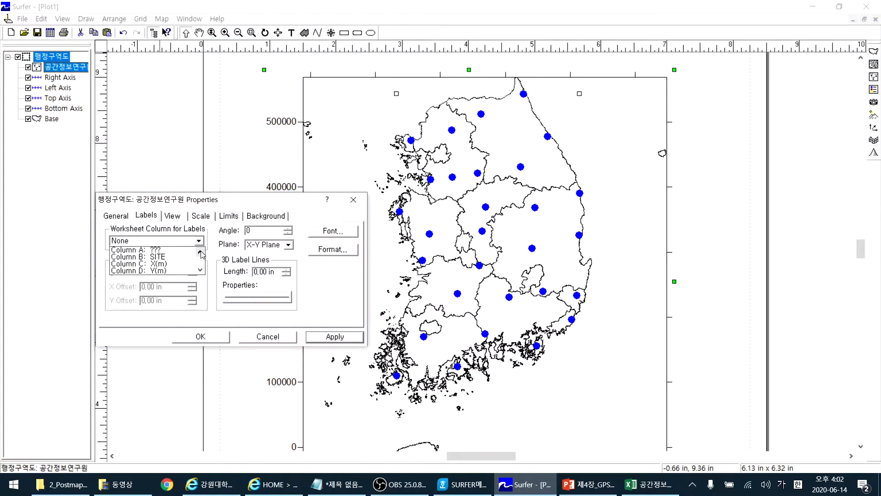
left_click(166, 257)
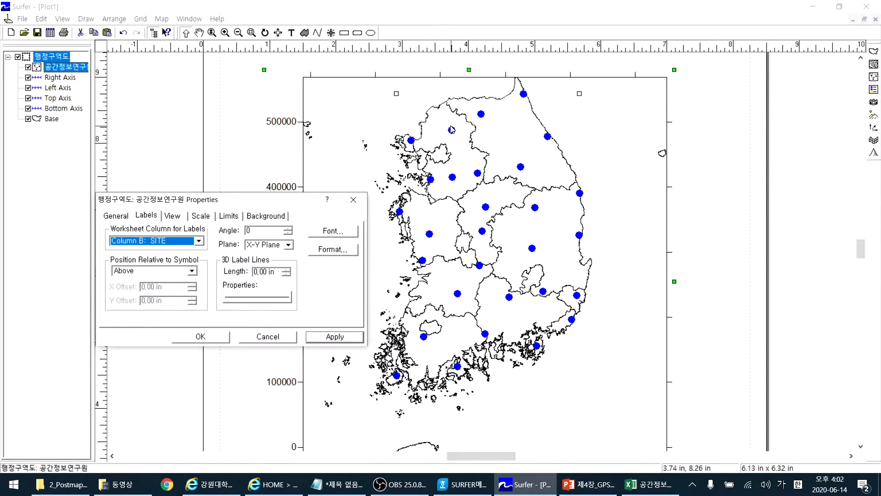
- Position the station labels below their symbols, keep the Arial font, and apply the label settings
left_click(192, 274)
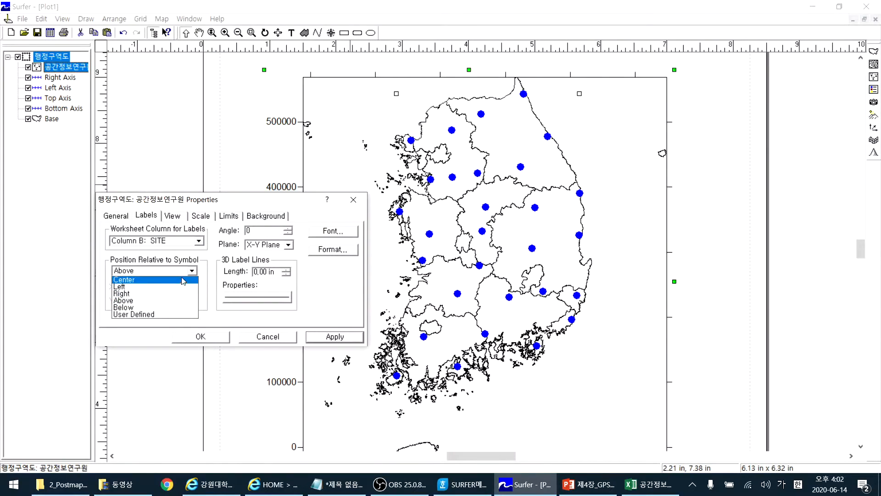
left_click(175, 308)
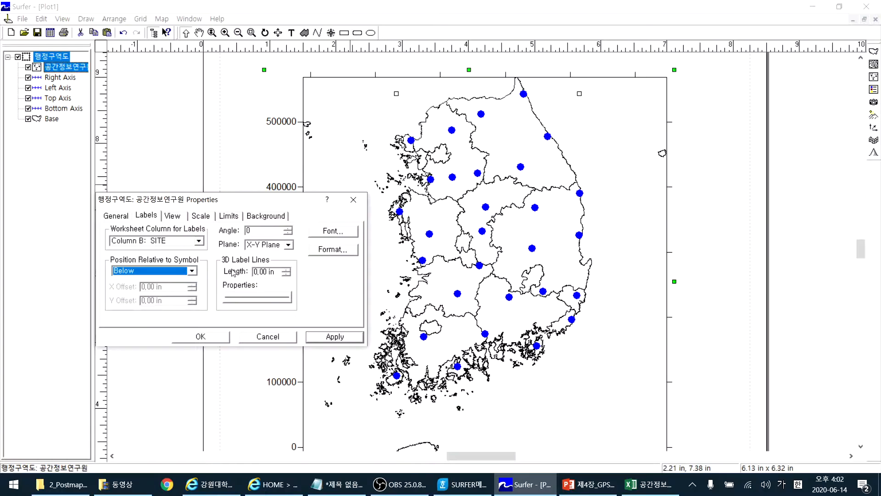
left_click(333, 232)
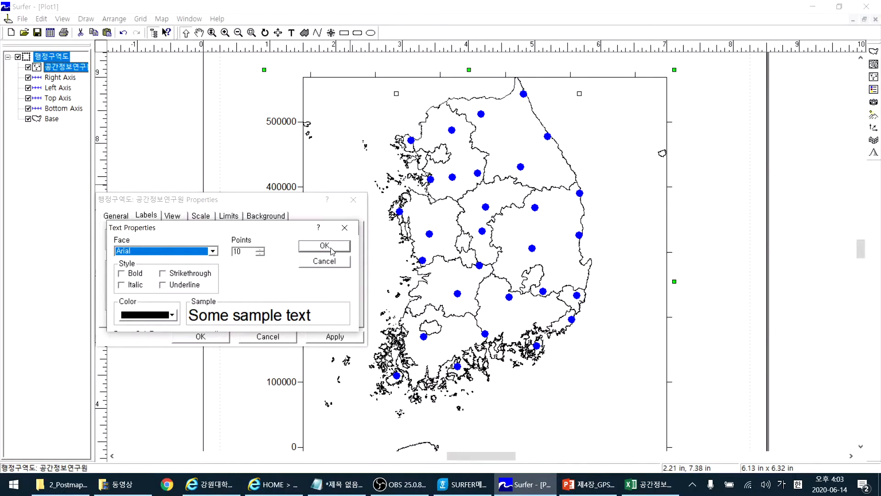
left_click(144, 252)
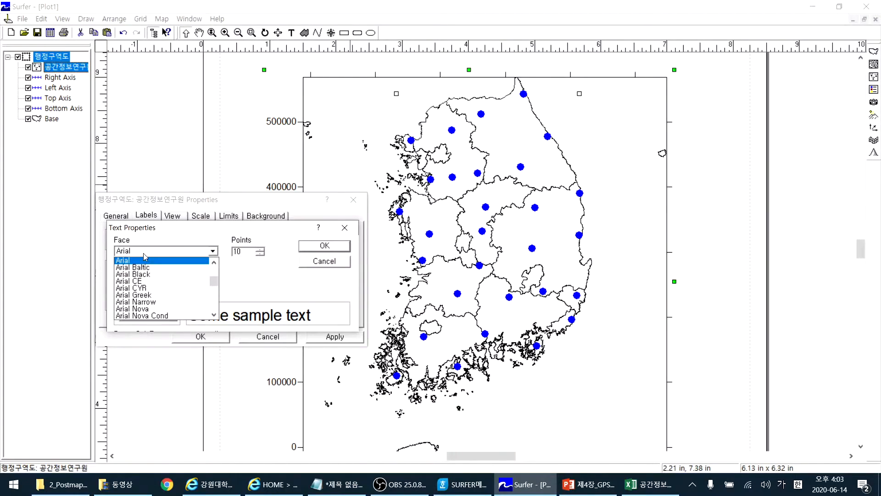
left_click(271, 285)
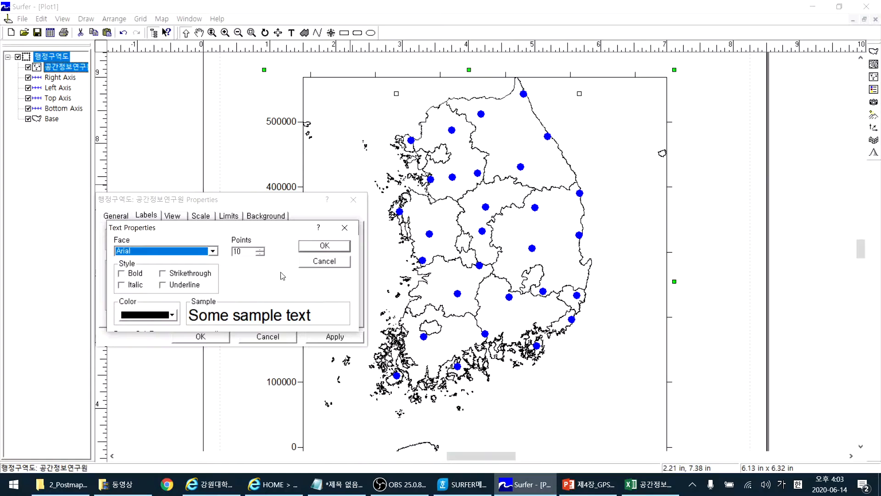
left_click(303, 264)
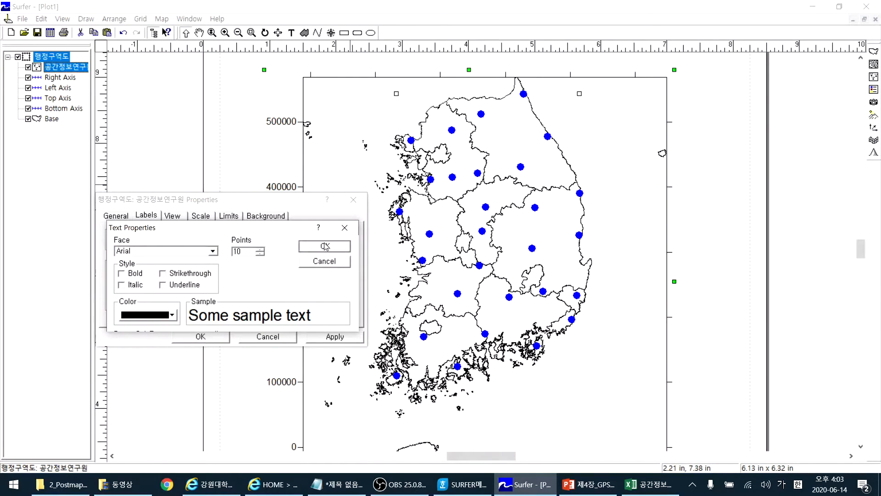
left_click(337, 338)
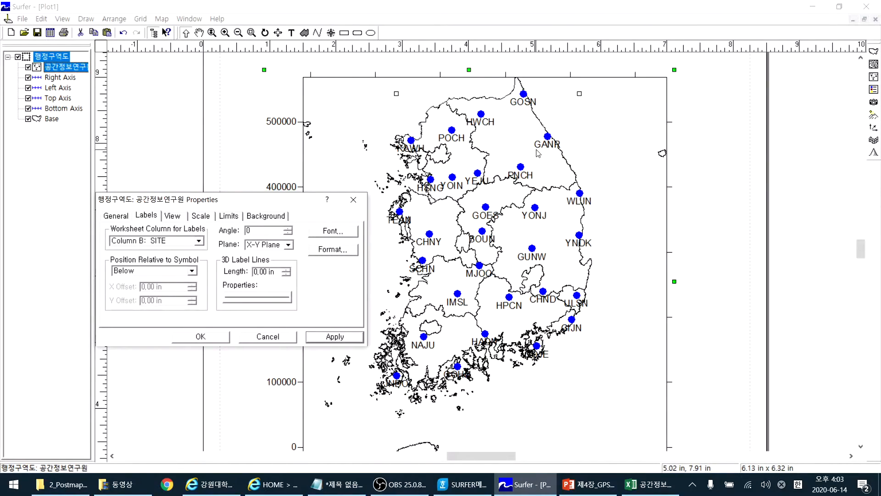
- Reduce the 공간정보연구원 station label font to 6 points and apply it to the map
left_click(276, 485)
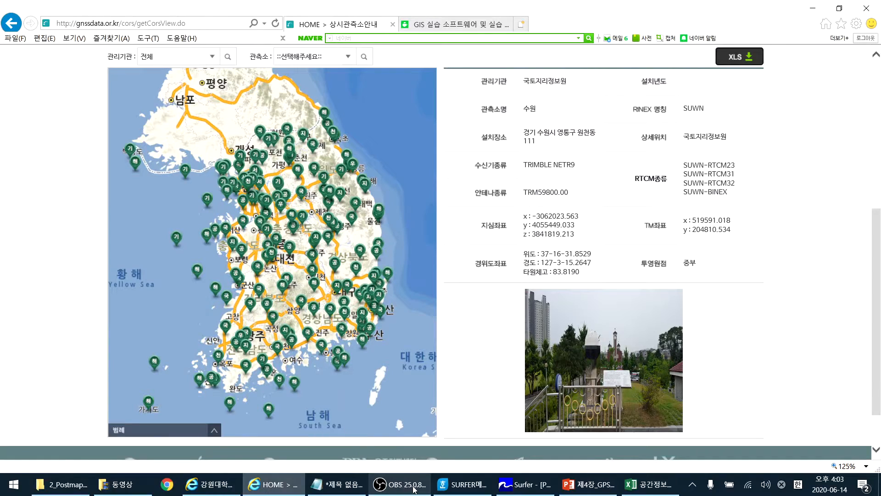
left_click(525, 484)
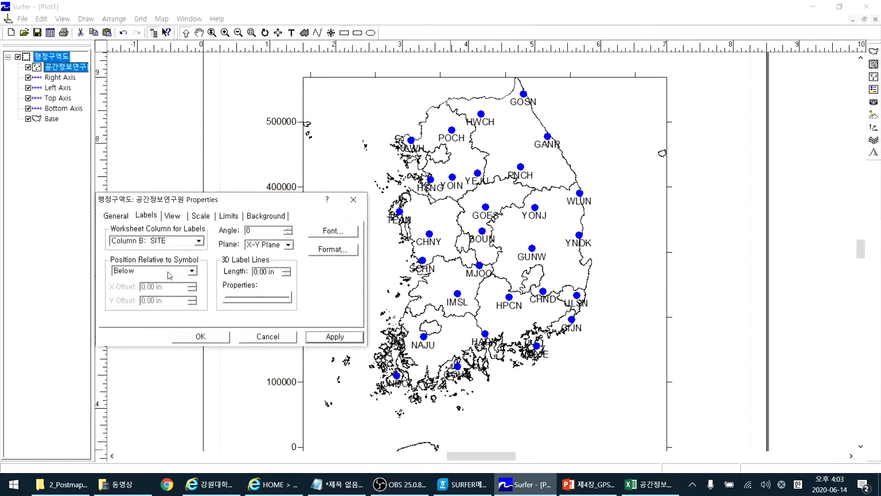
left_click(333, 234)
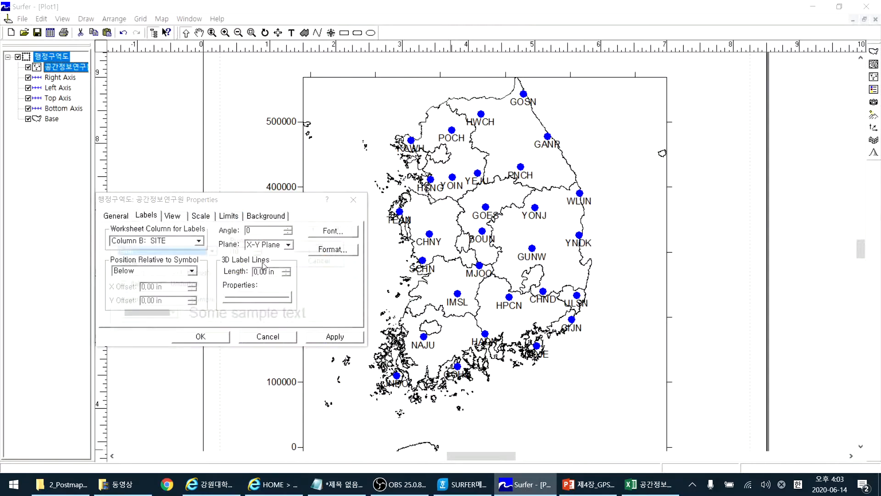
left_click(263, 254)
left_click(260, 254)
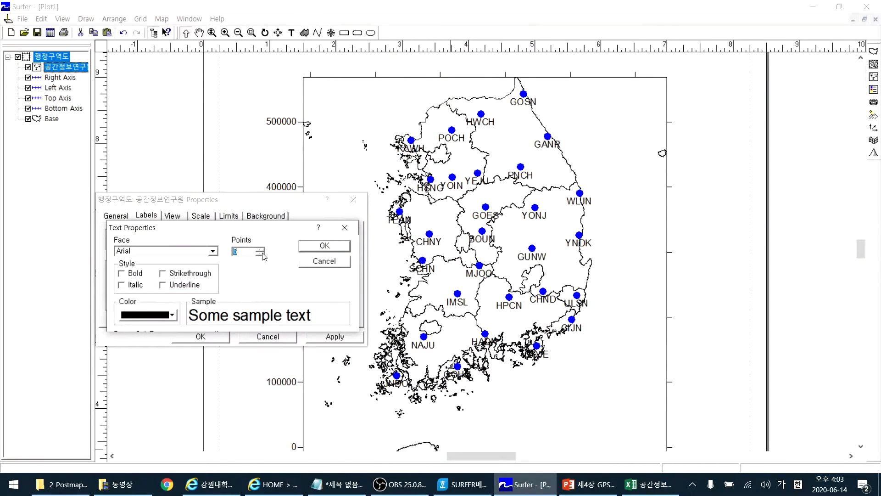
left_click(321, 244)
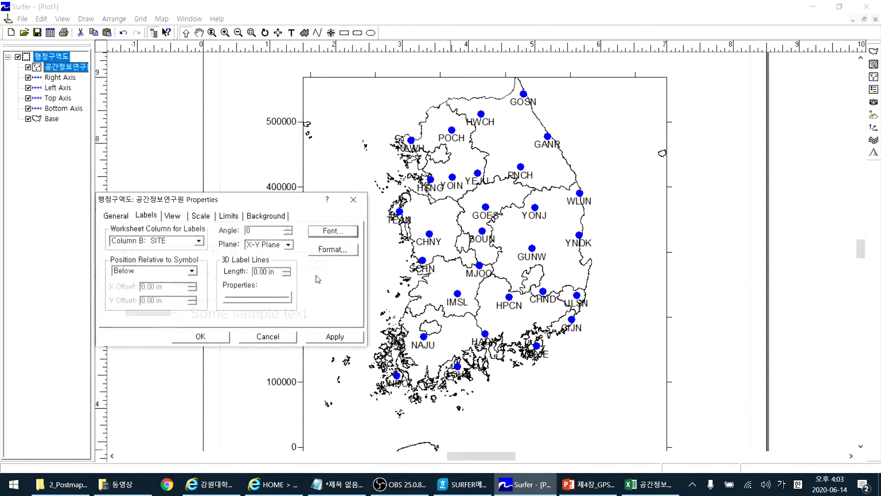
left_click(335, 337)
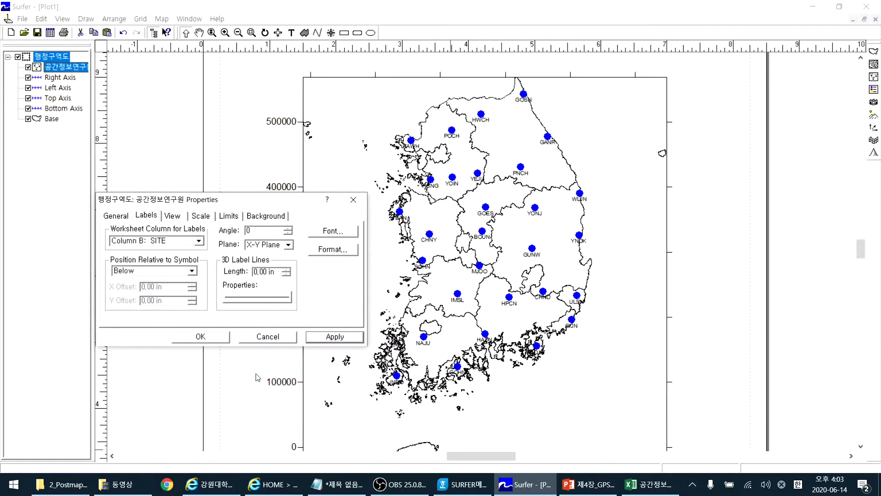
left_click(201, 337)
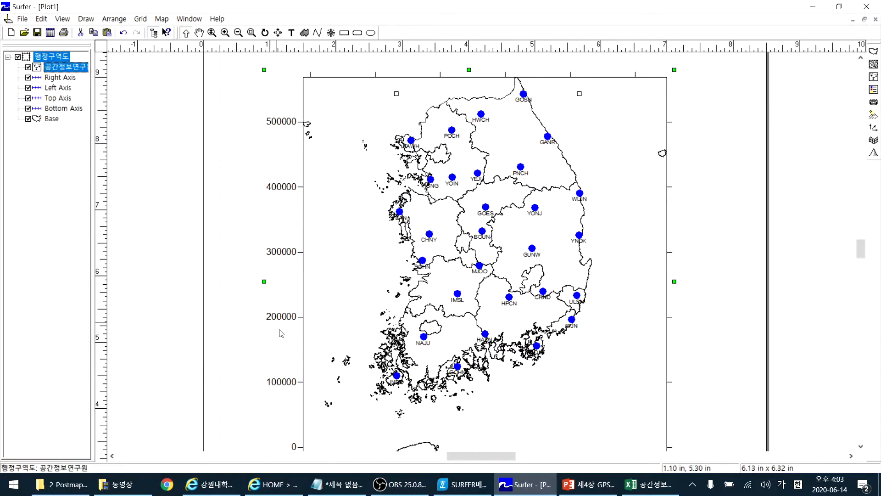
- Create a new post map from the data file 국가기상위성센터.xls
left_click(170, 19)
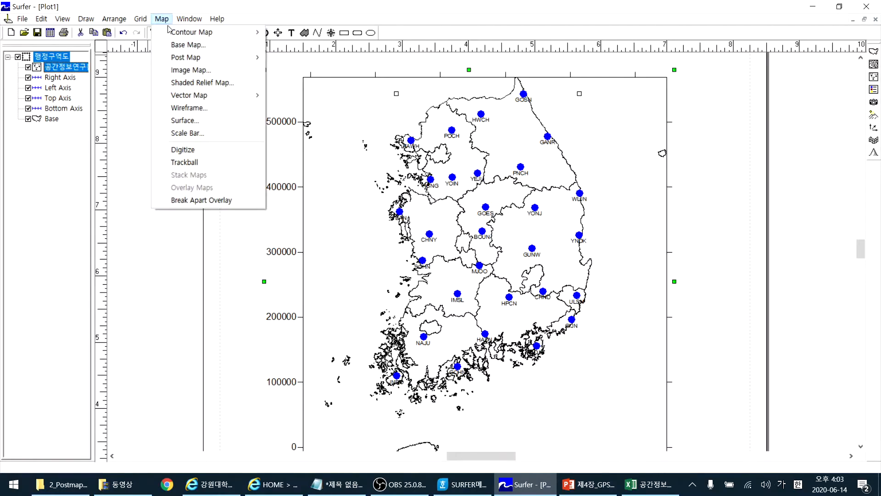
mouse_move(207, 57)
left_click(330, 59)
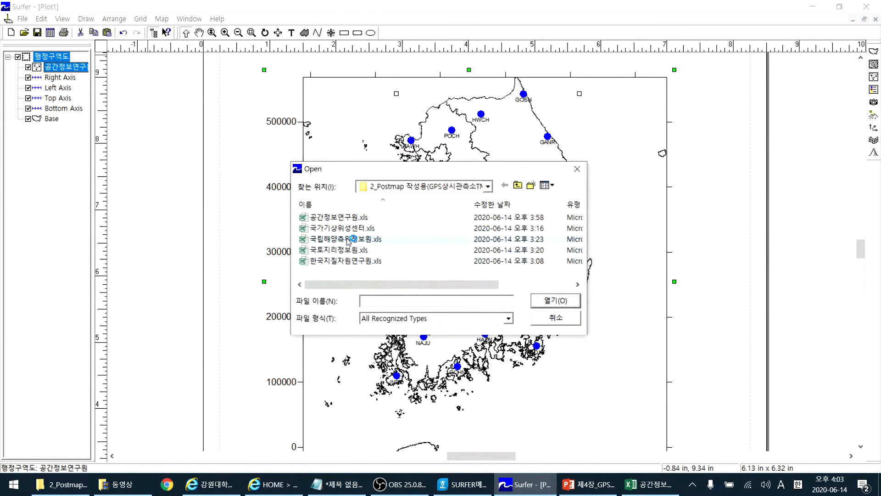
double_click(365, 228)
left_click(393, 275)
left_click(473, 274)
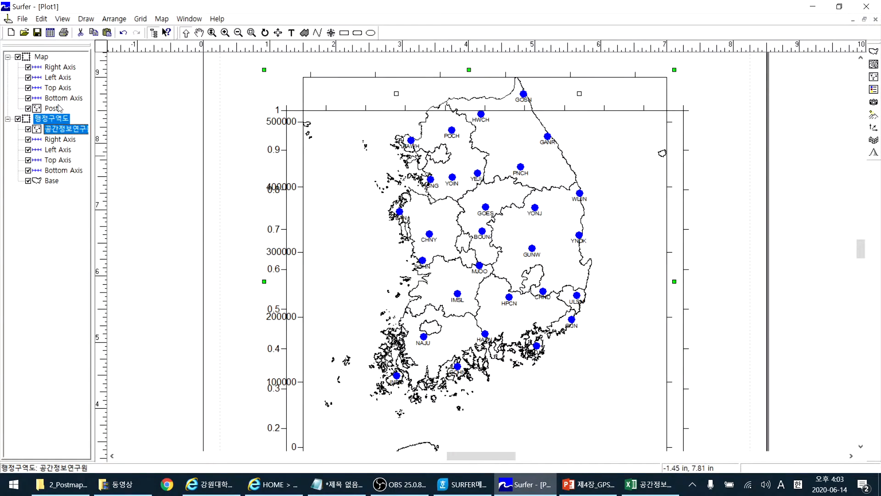
- Rename the new map's Post layer as 기상청
left_click(51, 110)
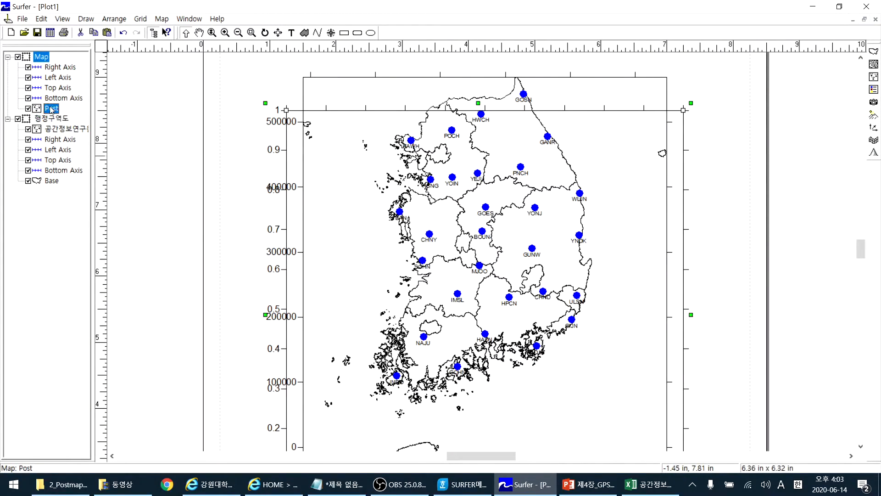
left_click(54, 110)
type("r")
type("상청")
left_click(134, 108)
- Set the 기상청 layer's X coordinates to Column J: Y_mid(East) and Y coordinates to Column I: X_mid(North)
right_click(48, 109)
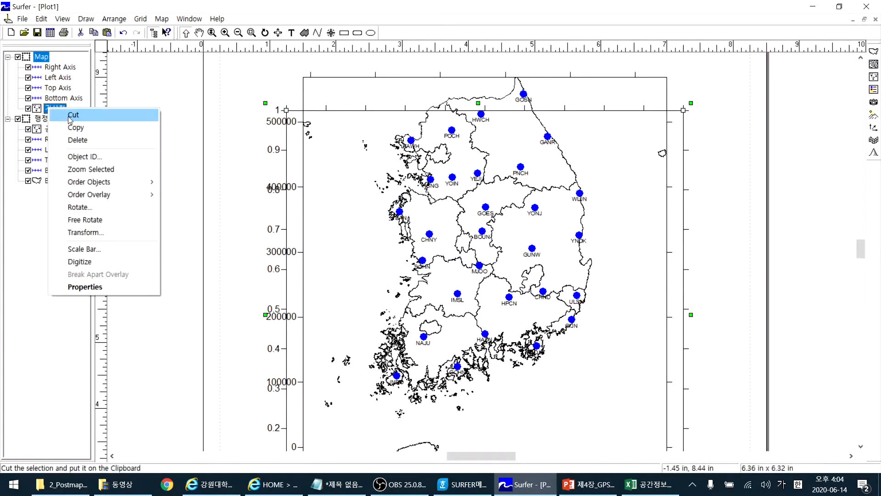
left_click(85, 286)
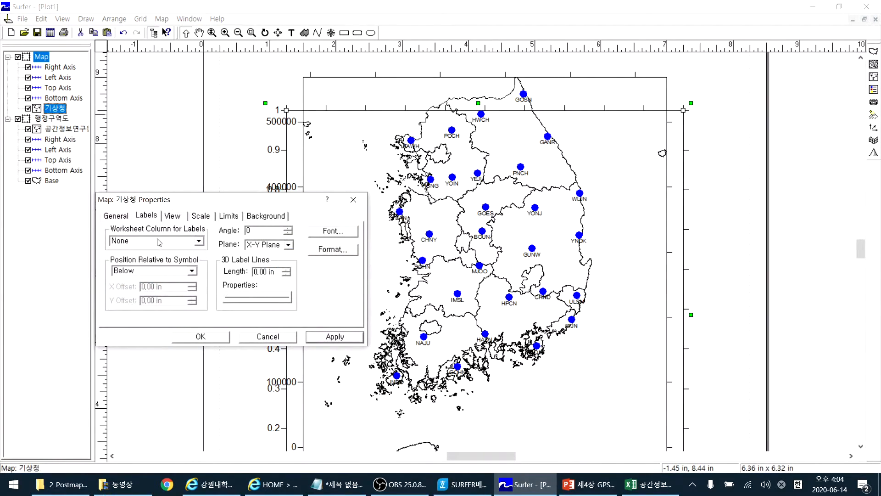
left_click(117, 216)
left_click(207, 270)
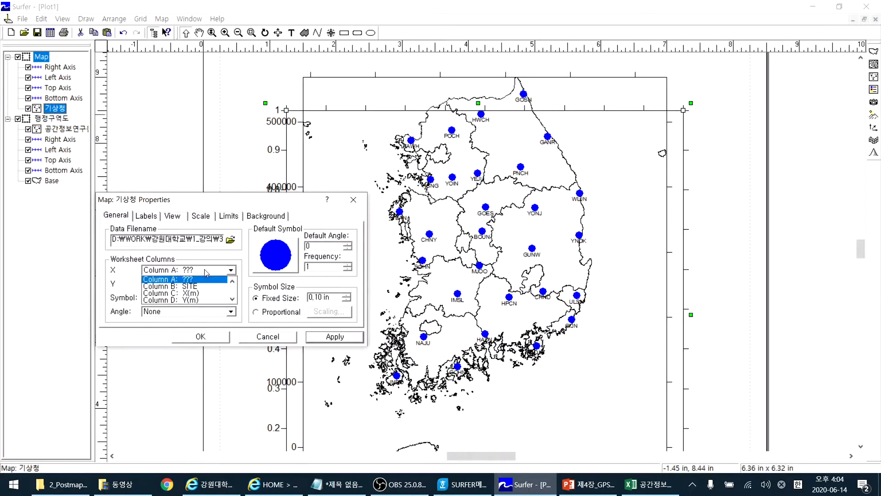
left_click(232, 300)
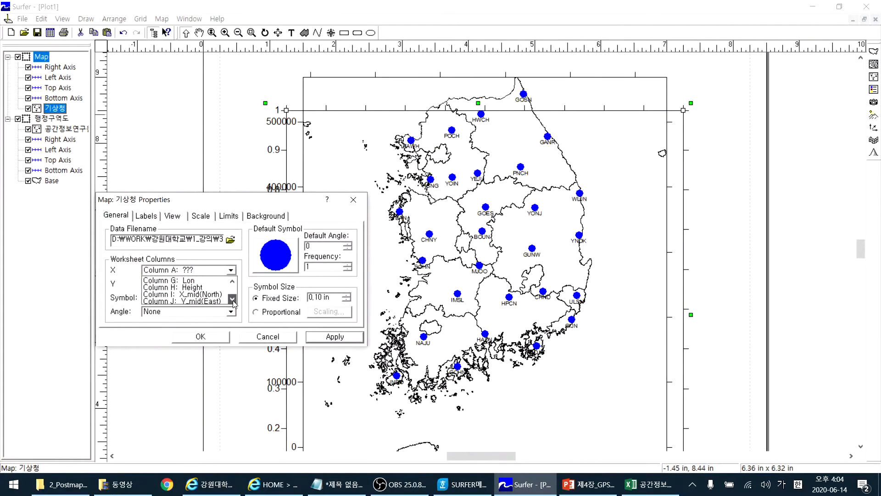
left_click(211, 302)
left_click(194, 284)
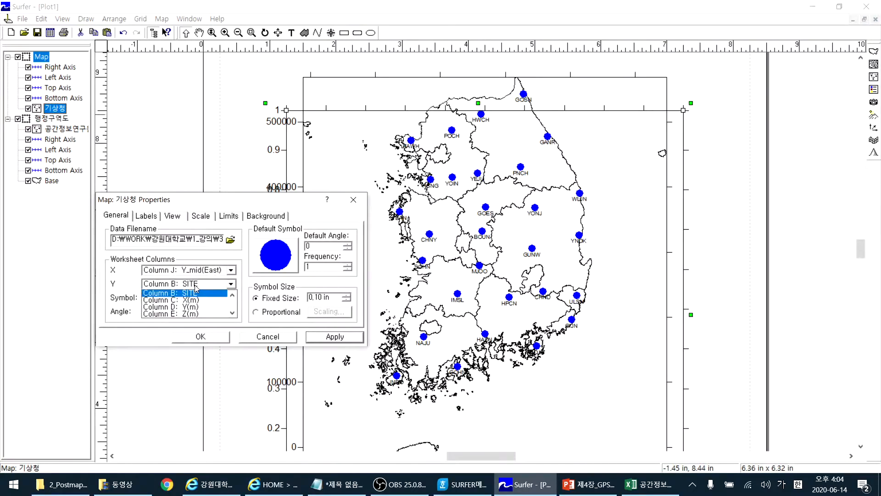
left_click(233, 313)
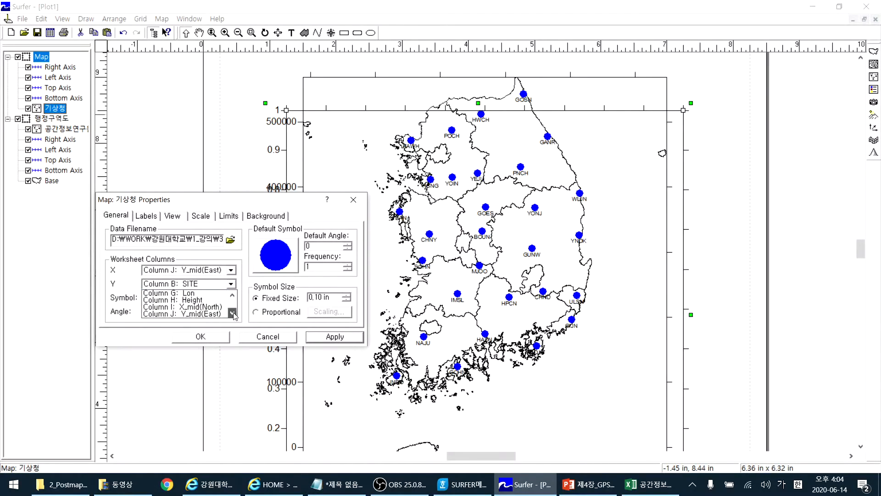
left_click(189, 306)
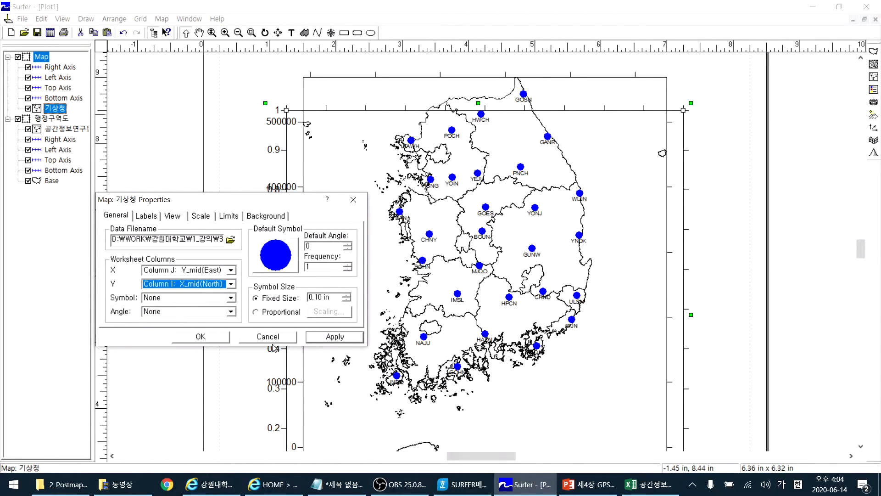
- Change the 기상청 layer's default symbol colour to green, keeping the filled circle
left_click(274, 256)
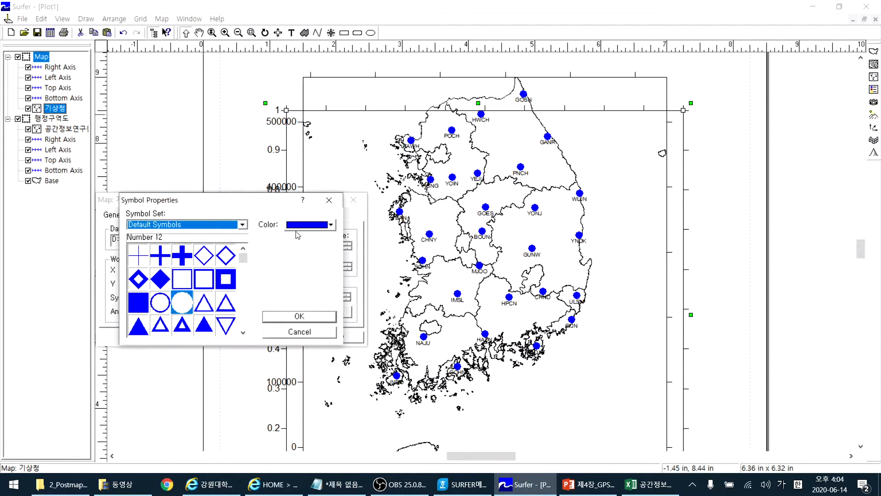
left_click(307, 226)
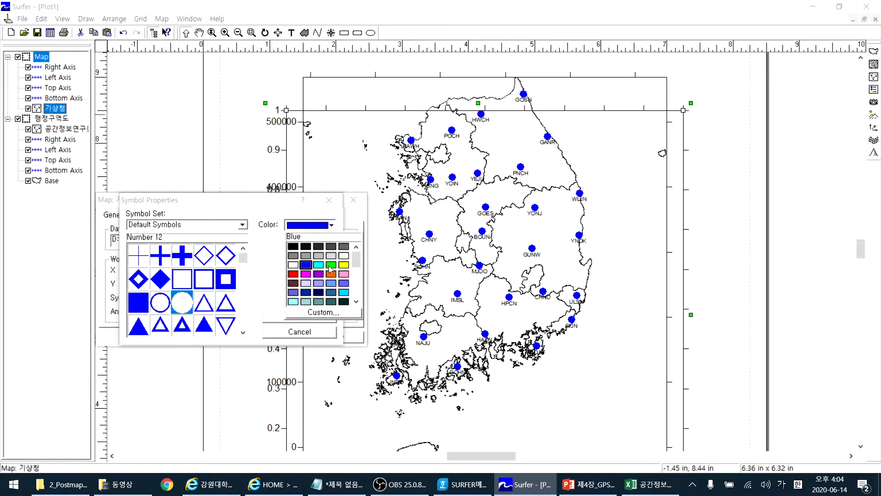
left_click(331, 267)
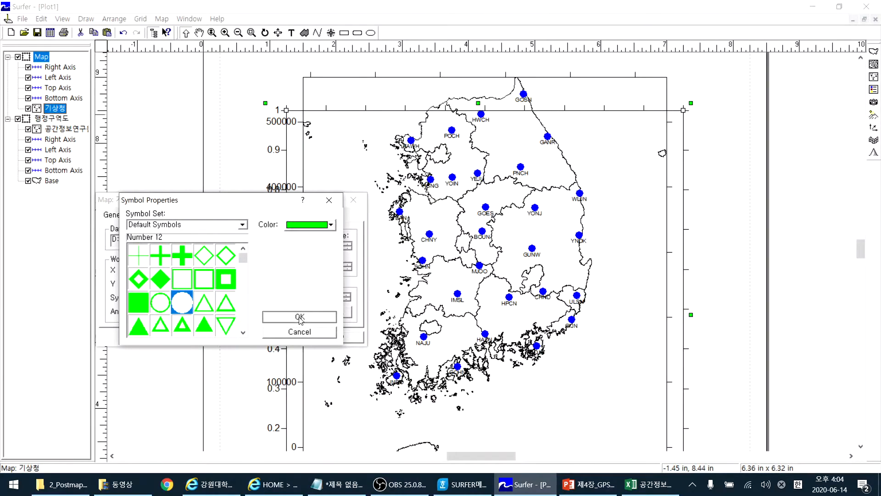
left_click(299, 317)
- Label the 기상청 stations from Column B: SITE and apply the layer's properties to the map
left_click(153, 215)
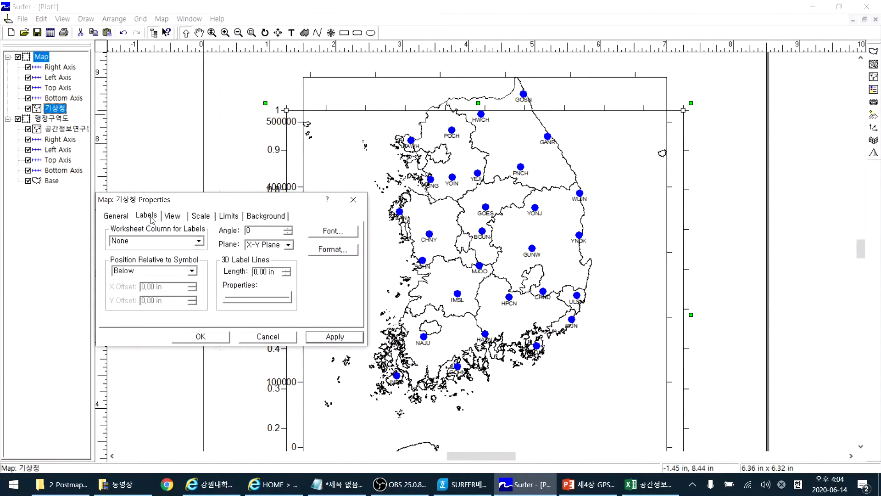
left_click(198, 241)
left_click(200, 252)
left_click(200, 251)
left_click(200, 252)
left_click(201, 252)
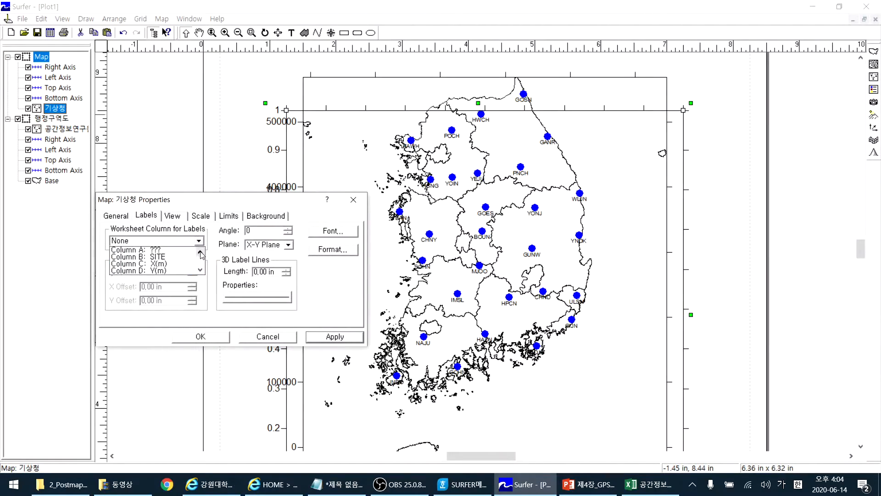
left_click(138, 262)
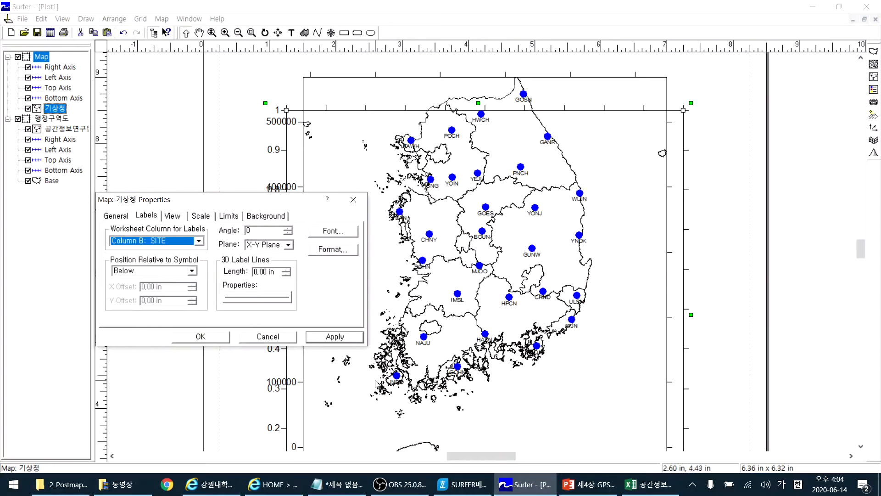
left_click(340, 232)
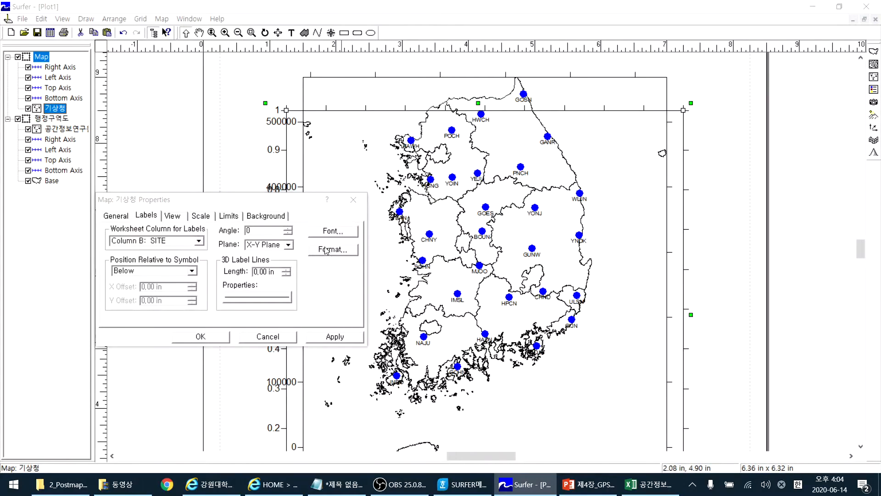
left_click(321, 250)
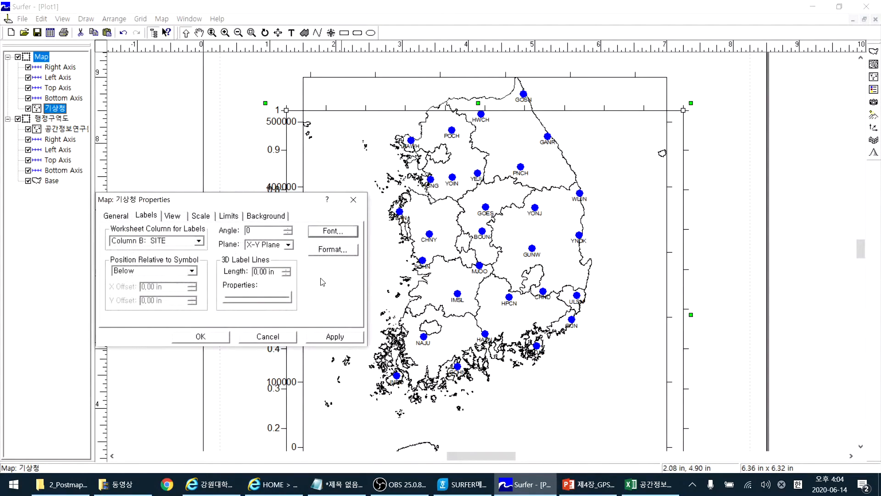
left_click(340, 339)
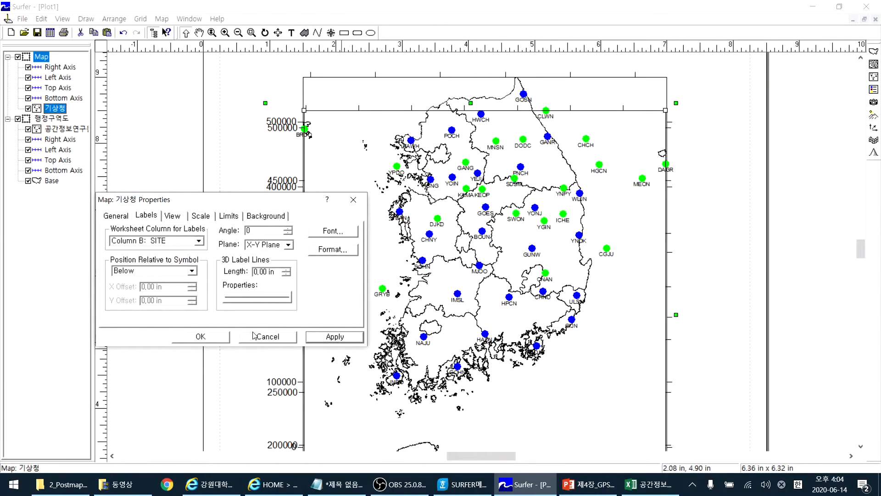
left_click(214, 340)
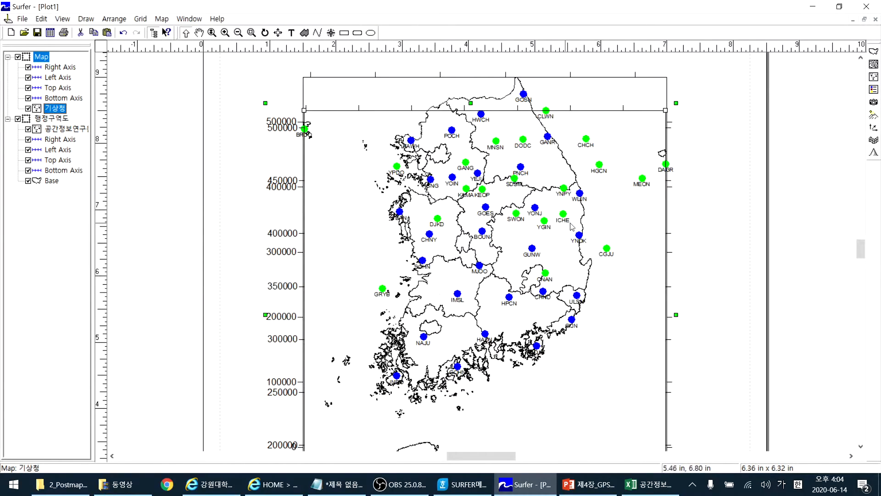
- Overlay the map containing the 기상청 layer with the 행정구역도 map
left_click(40, 58)
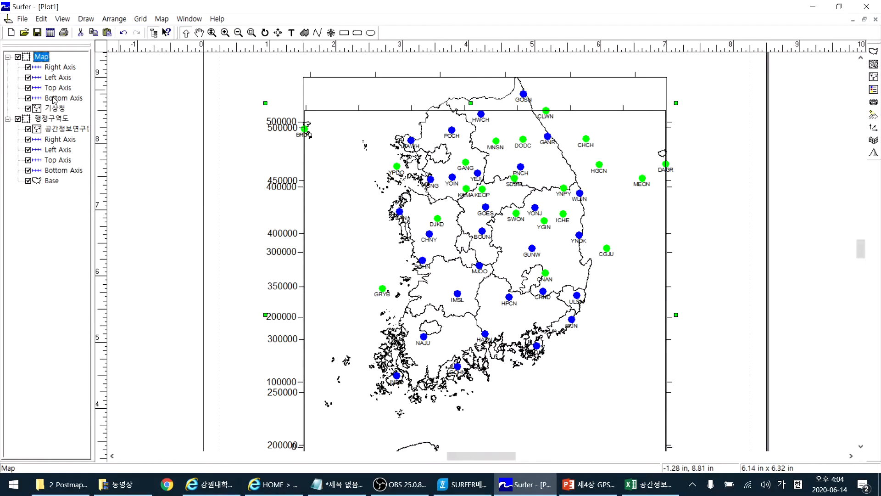
left_click(45, 119, "ctrl")
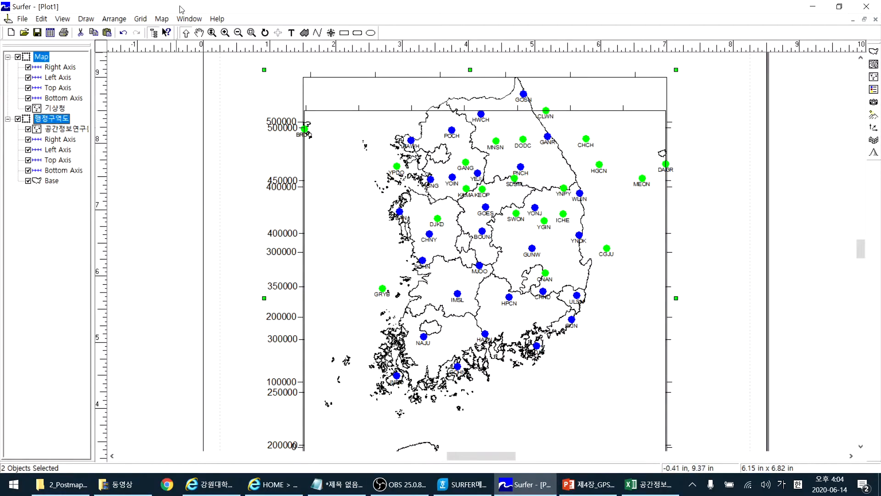
left_click(161, 19)
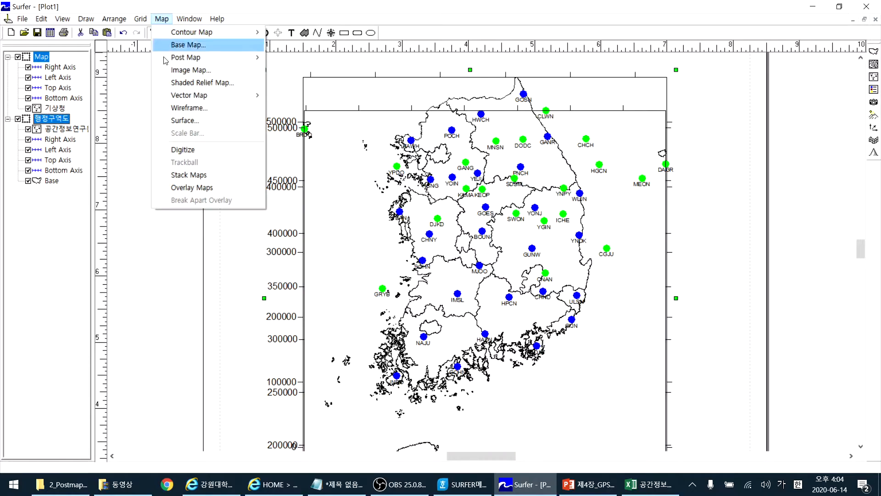
left_click(202, 189)
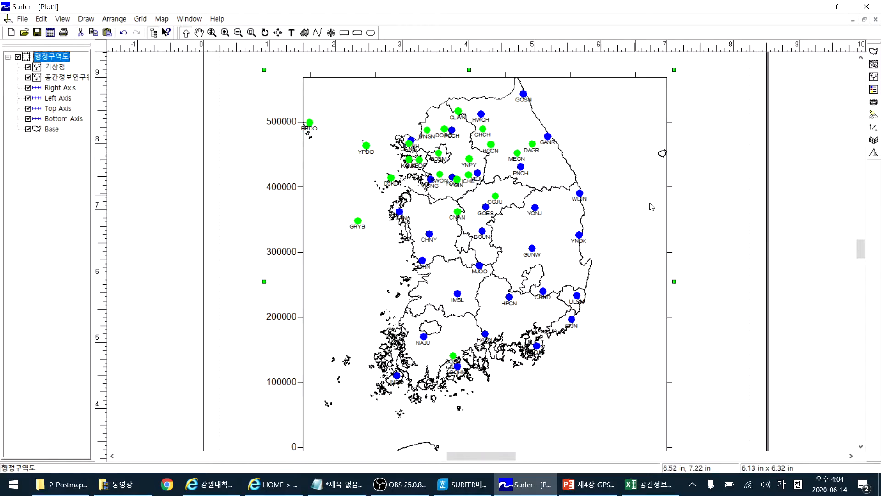
left_click_drag(861, 249, 861, 262)
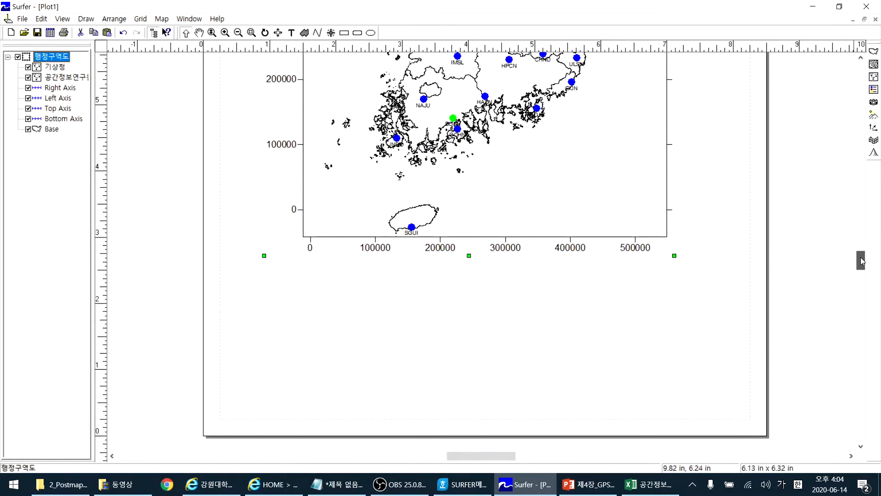
left_click_drag(860, 265, 838, 254)
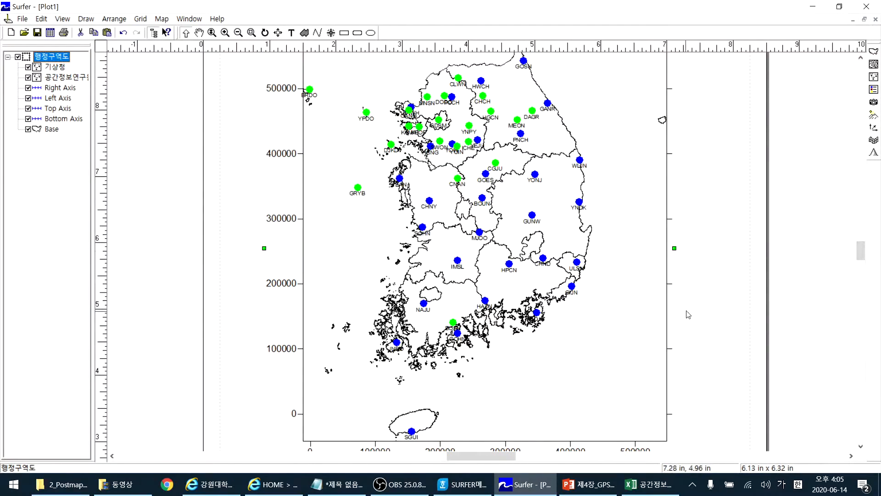
- Create a new post map from the data file 국립해양측위정보원.xls
left_click(160, 18)
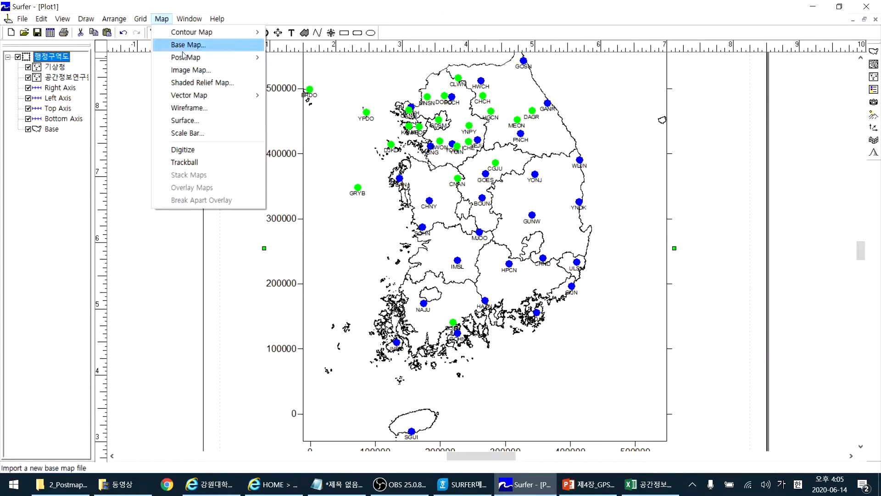
mouse_move(183, 56)
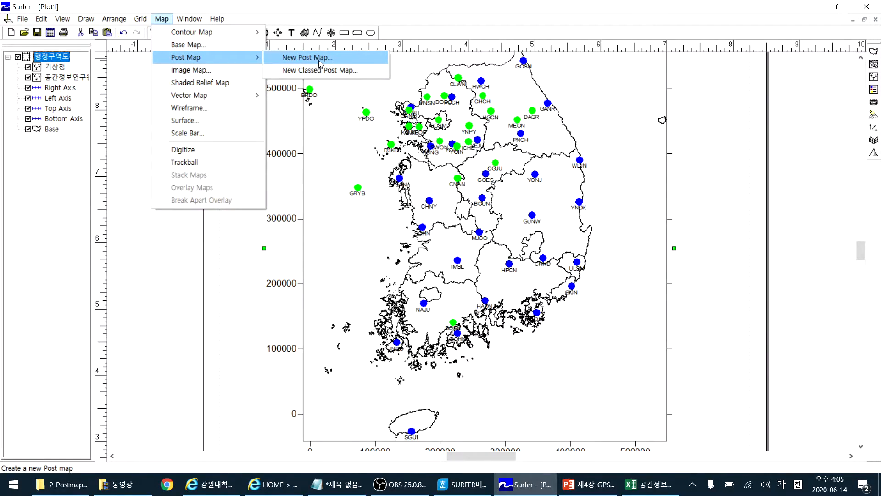
left_click(320, 64)
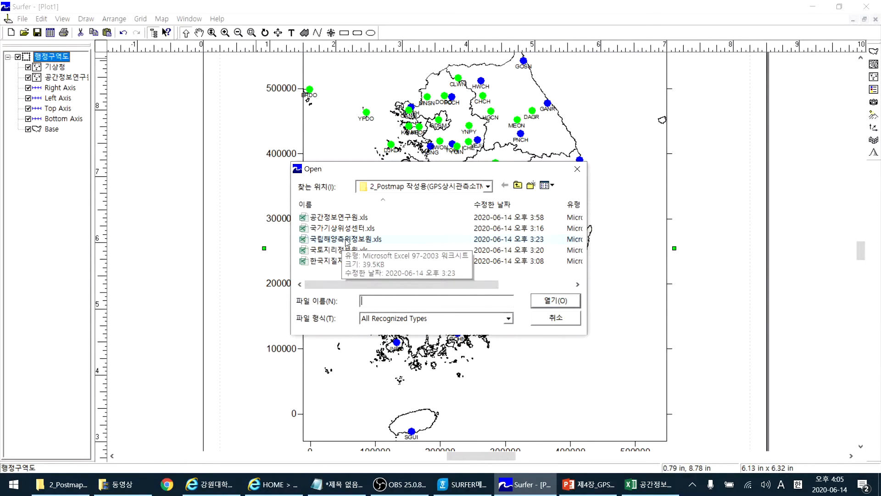
left_click(347, 242)
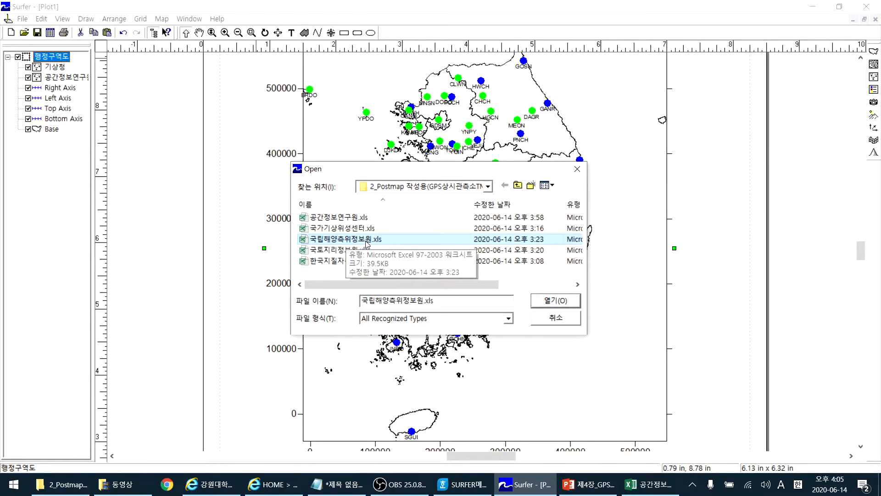
double_click(367, 243)
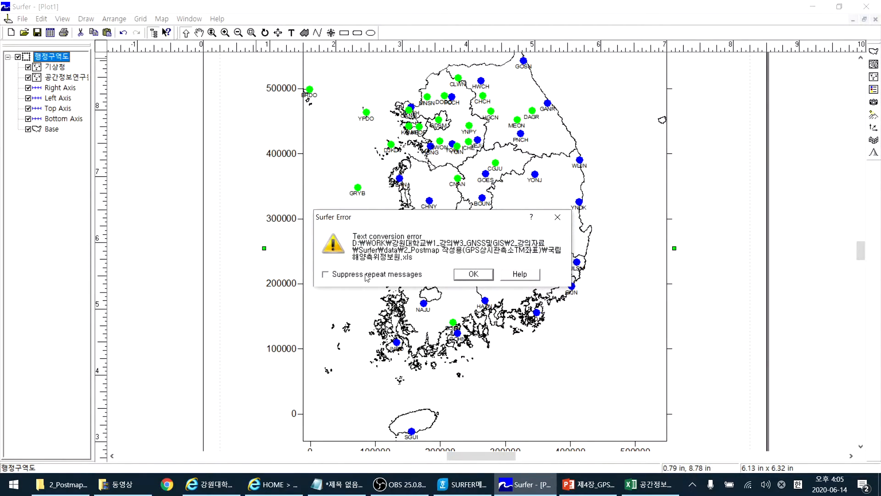
left_click(474, 275)
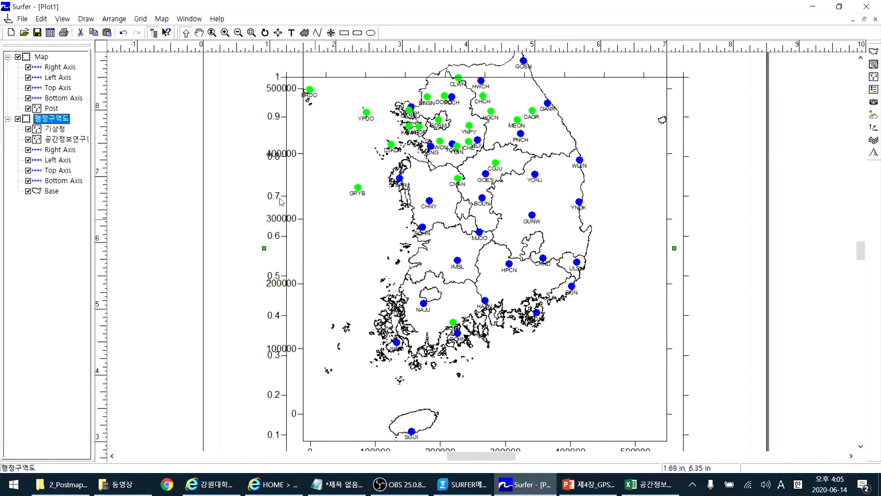
- Rename the new map's Post layer as 해수부
left_click(52, 109)
left_click(55, 108)
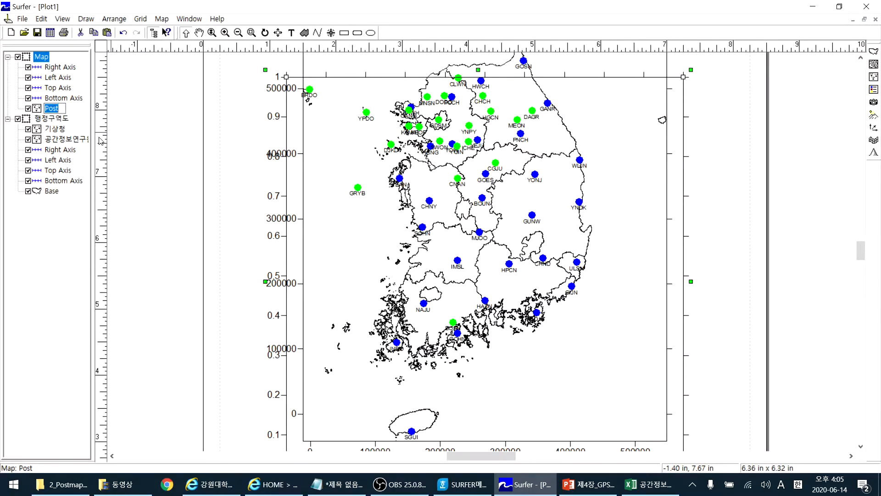
type("go")
key("BackSpace")
key("BackSpace")
key("Hangul")
type("해수부")
key("Return")
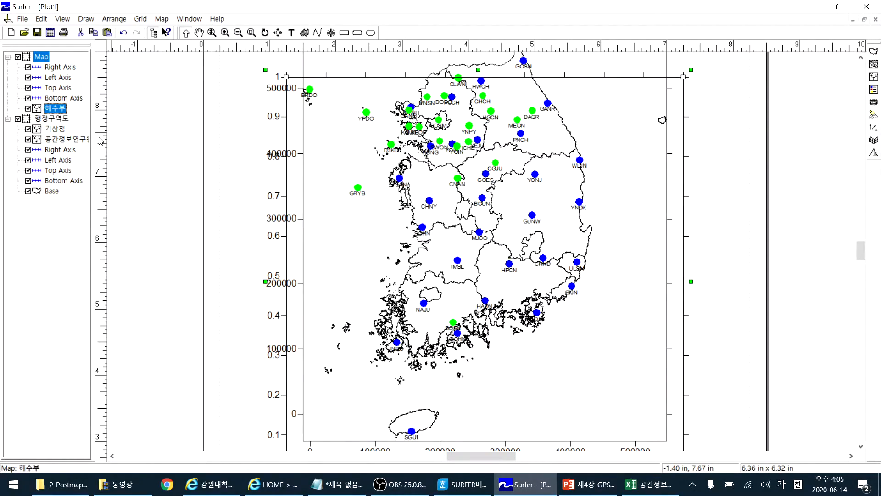
- Set the 해수부 layer's X coordinates to Column J: Y_mid(East) and Y coordinates to Column I: X_mid(North)
right_click(63, 112)
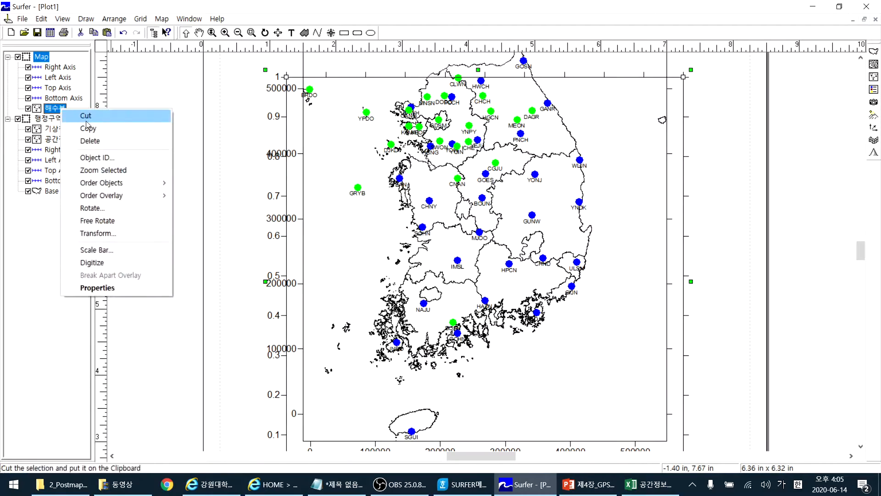
left_click(121, 288)
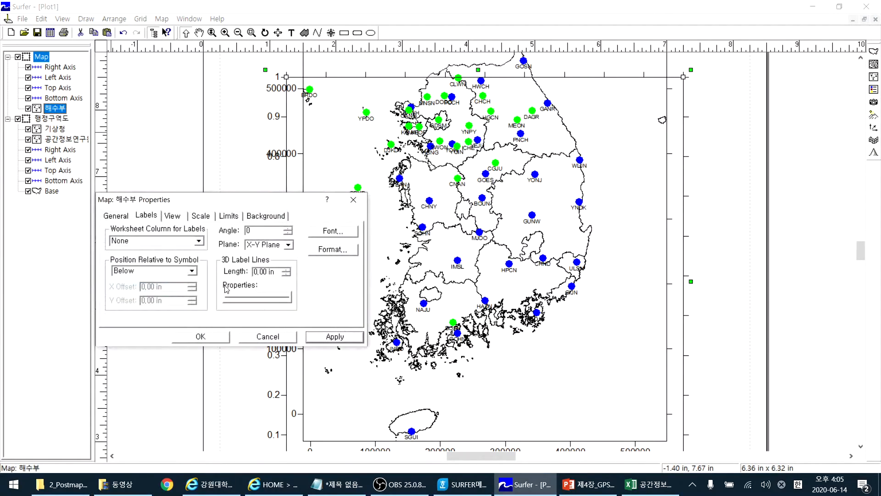
left_click(115, 215)
left_click(231, 270)
scroll(225, 294, "down", 3)
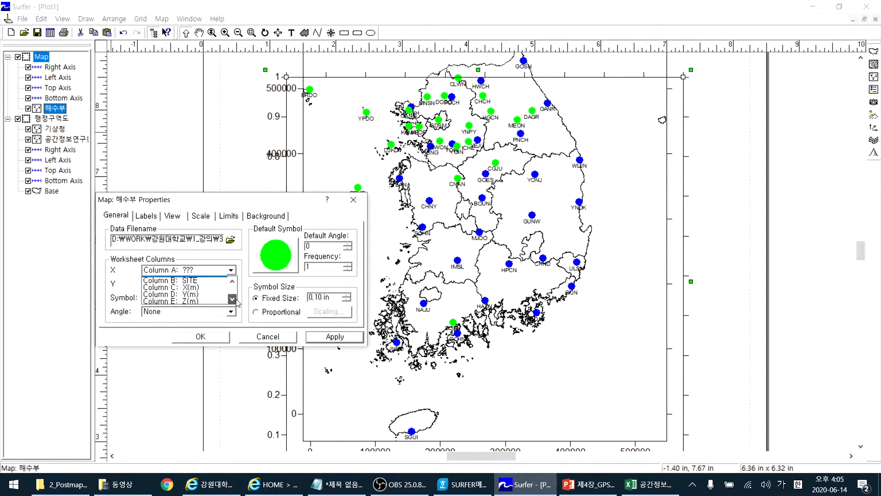
left_click(215, 300)
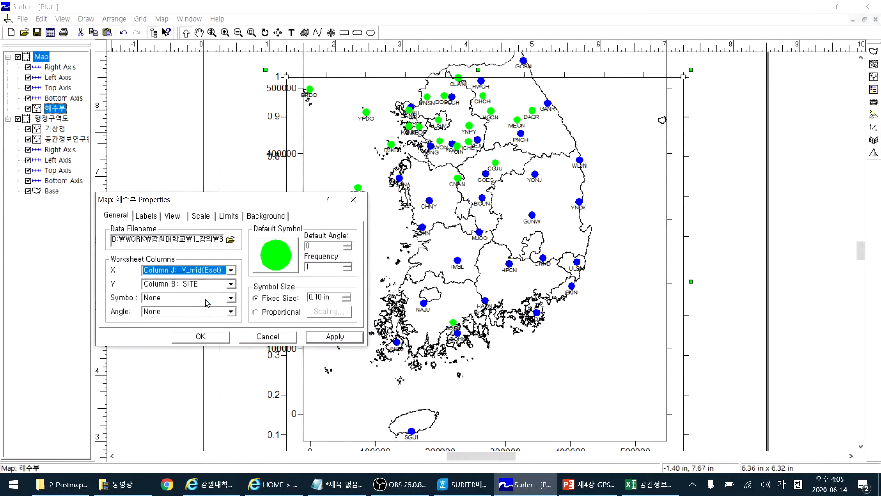
left_click(231, 284)
left_click(234, 312)
left_click(234, 313)
left_click(234, 313)
left_click(235, 313)
left_click(234, 312)
left_click(210, 307)
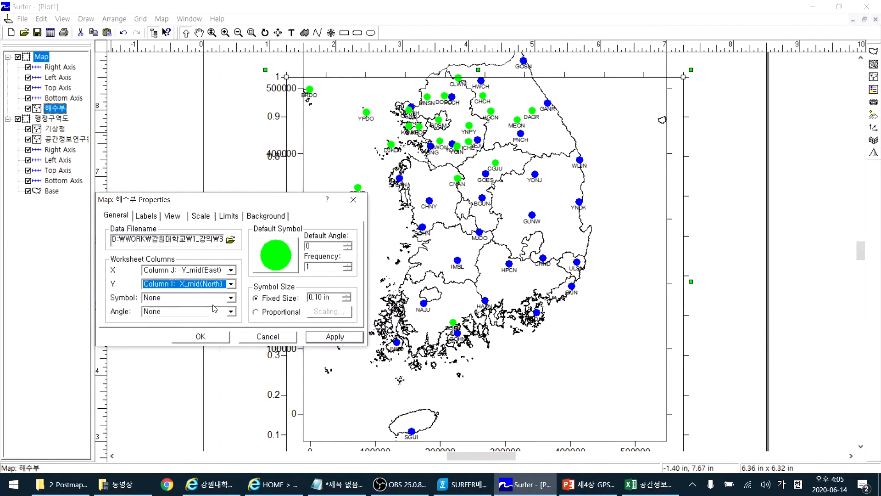
- Change the 해수부 layer's default symbol colour to purple, keeping the filled circle
left_click(294, 261)
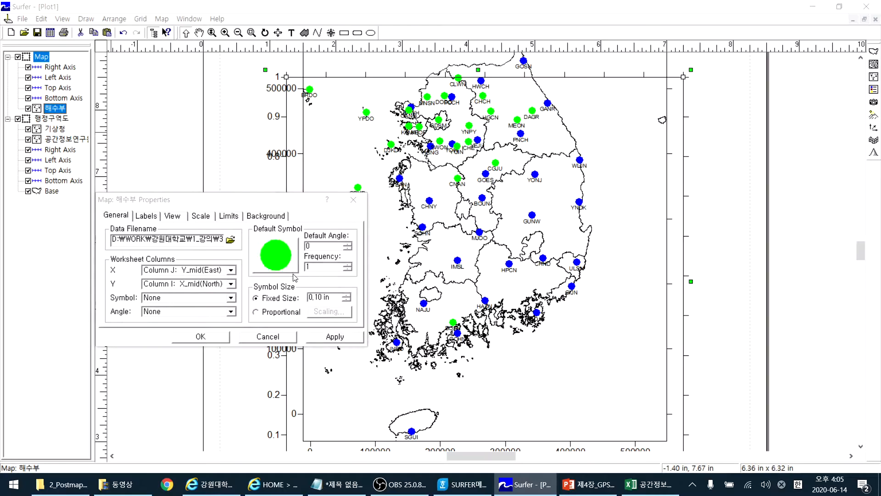
left_click(314, 225)
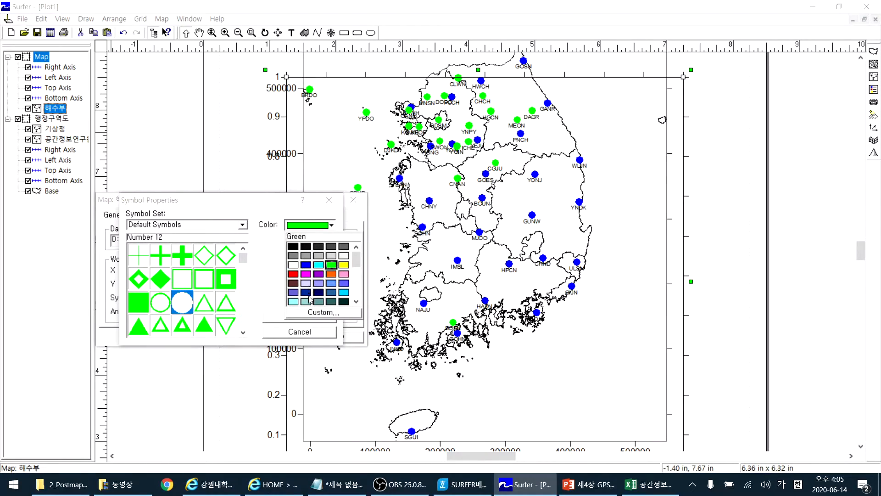
left_click(356, 301)
left_click(357, 302)
left_click(356, 302)
left_click(357, 302)
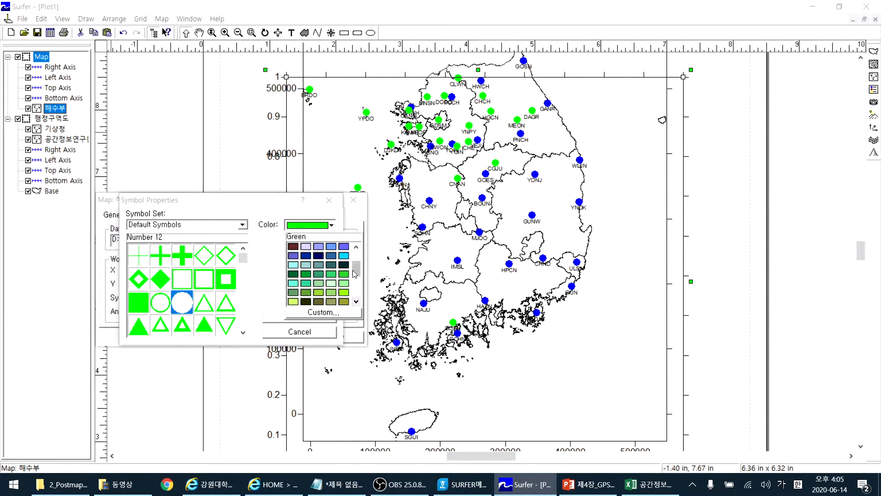
left_click_drag(357, 271, 359, 294)
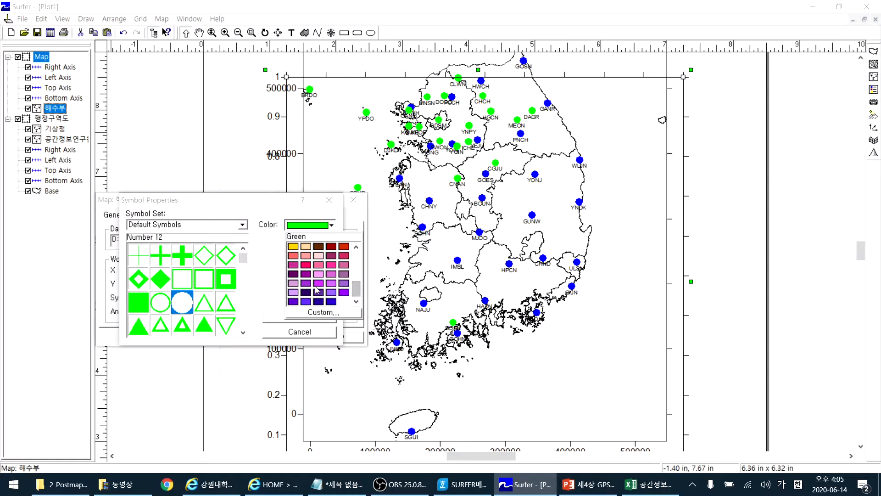
left_click(307, 276)
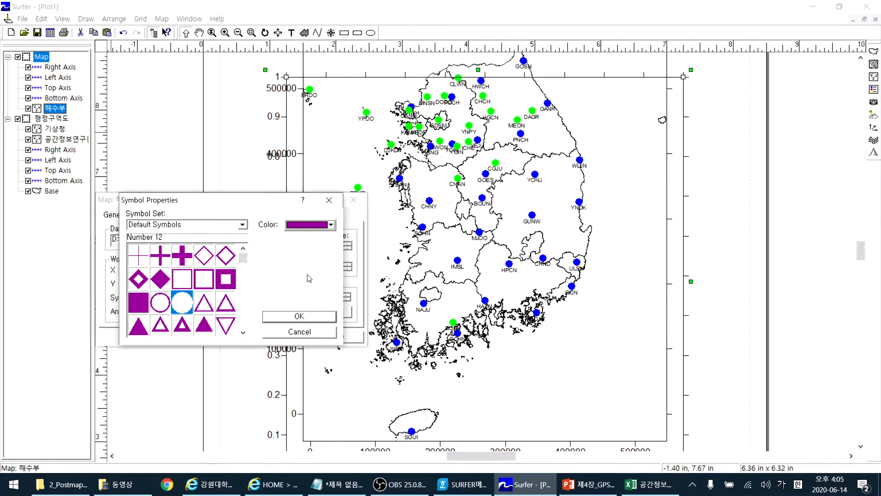
left_click(299, 315)
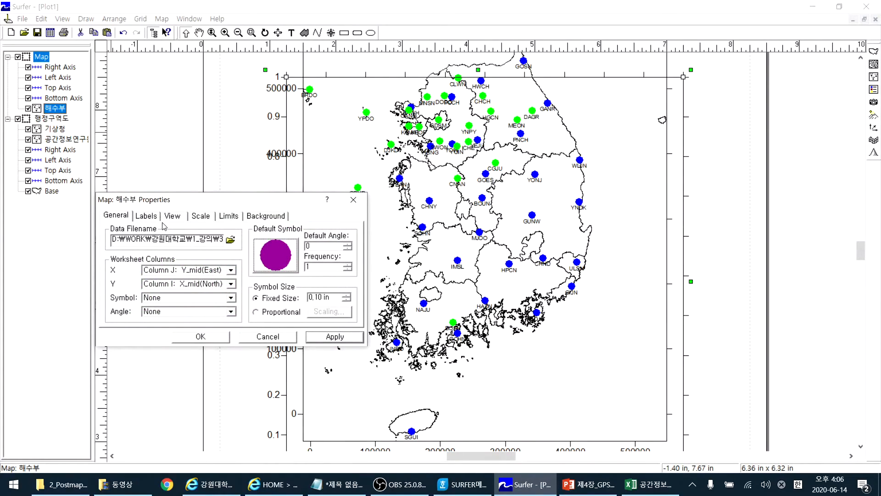
- Label the 해수부 layer's stations with Column B: SITE and apply the layer properties
left_click(146, 215)
left_click(199, 241)
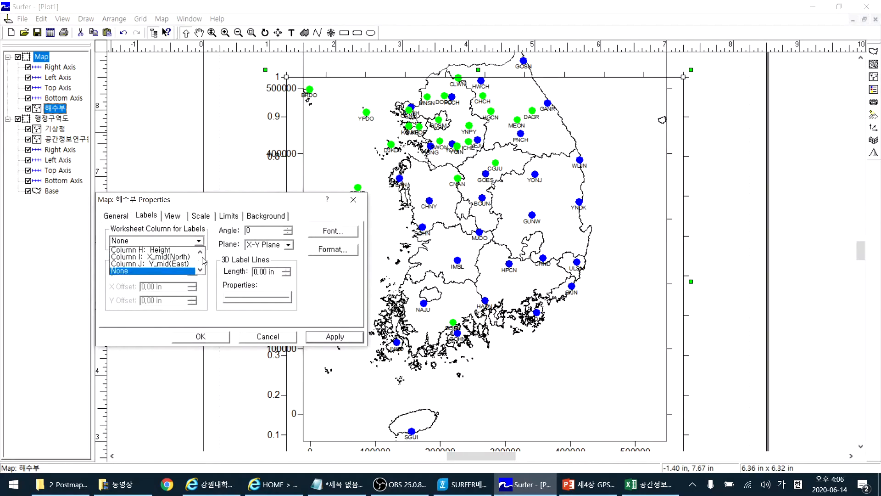
left_click(200, 251)
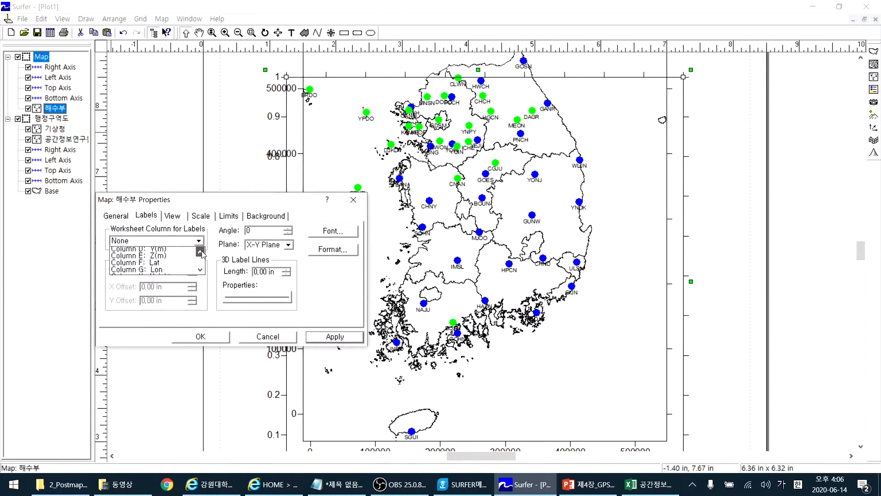
left_click(176, 252)
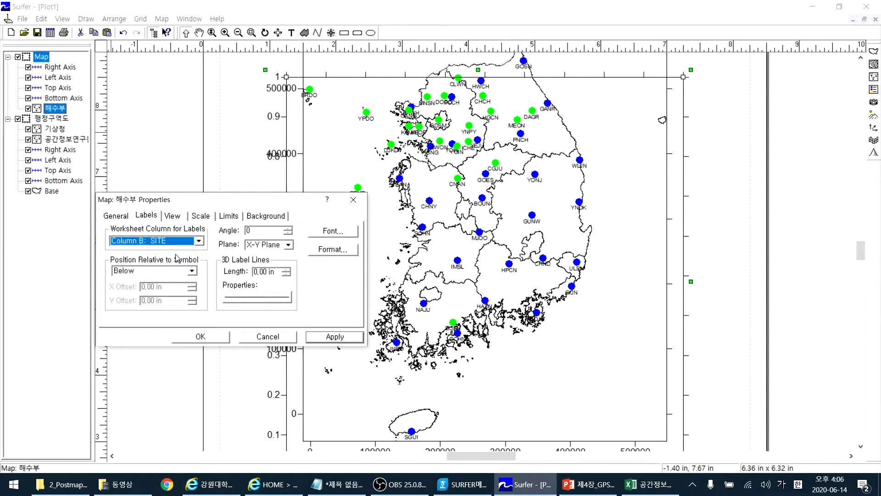
left_click(359, 341)
left_click(209, 338)
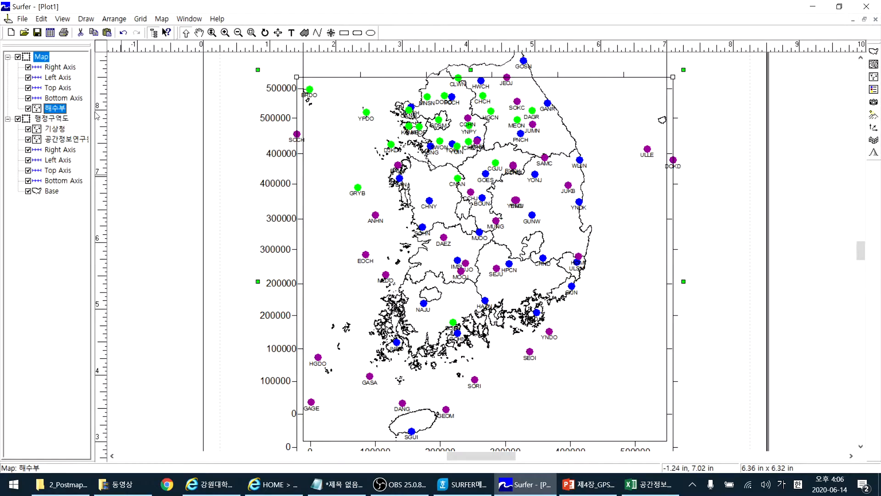
- Create a new post map from the data file 국토지리정보원.xls
left_click(162, 20)
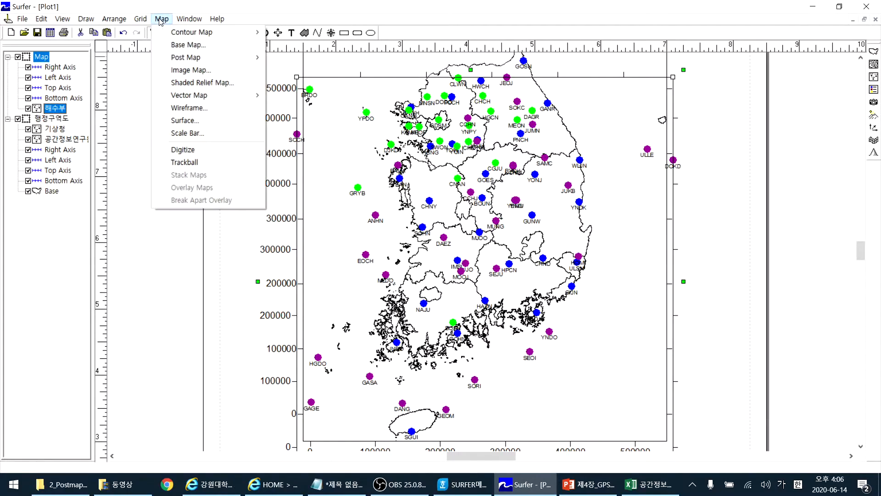
mouse_move(205, 60)
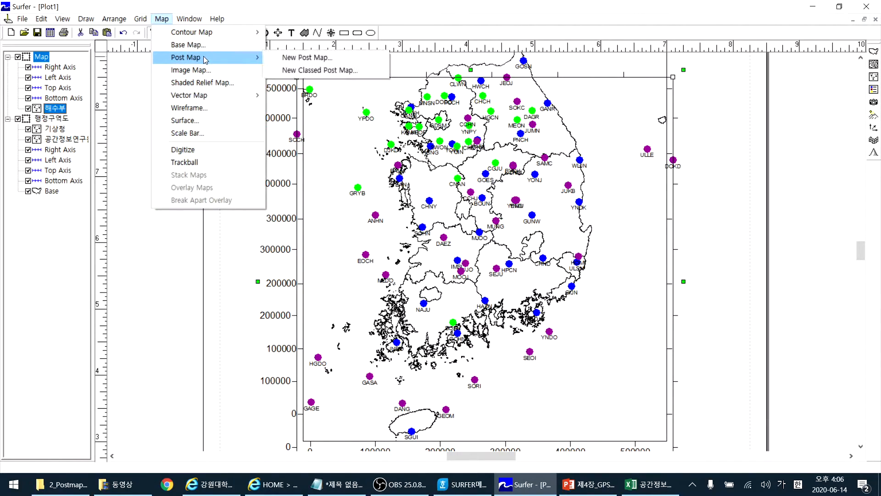
left_click(310, 57)
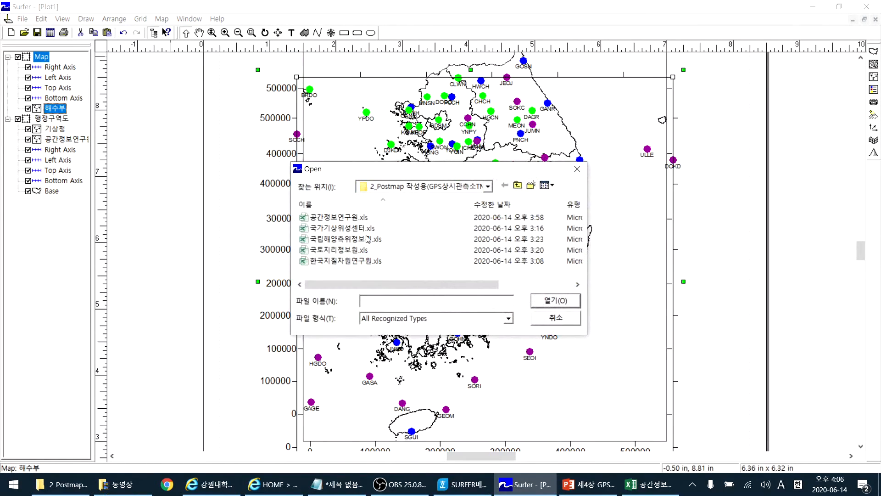
left_click(344, 251)
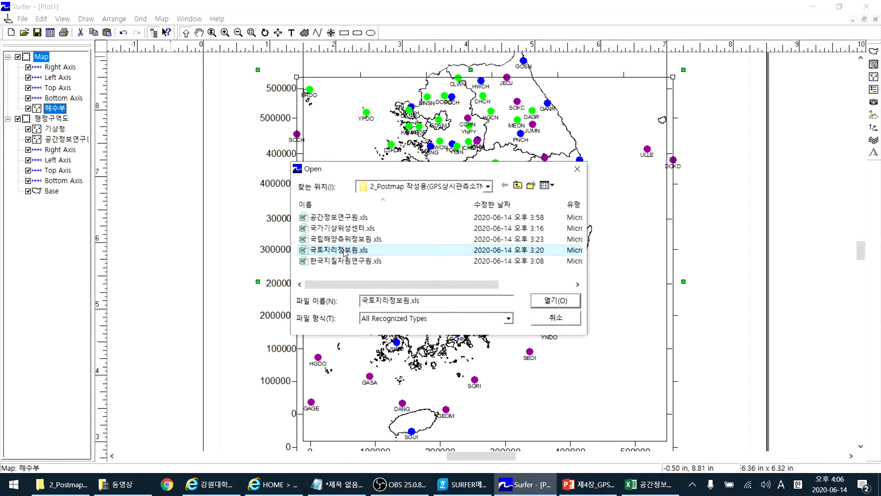
double_click(345, 251)
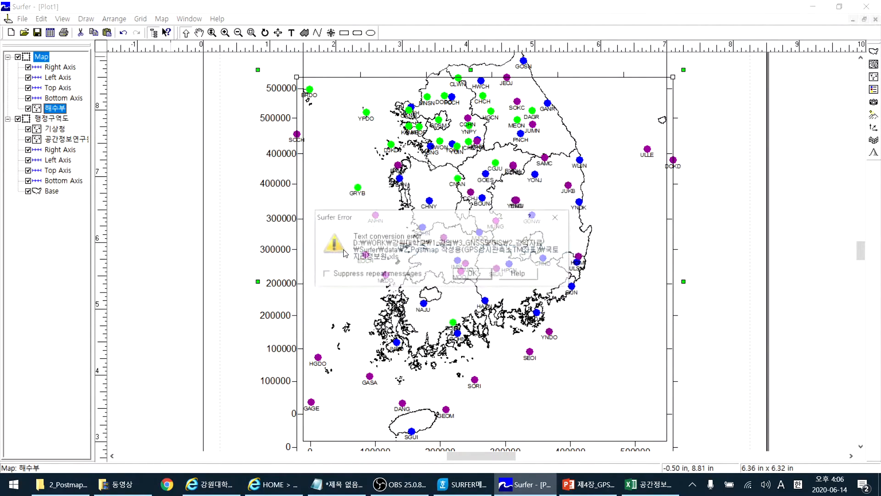
left_click(473, 274)
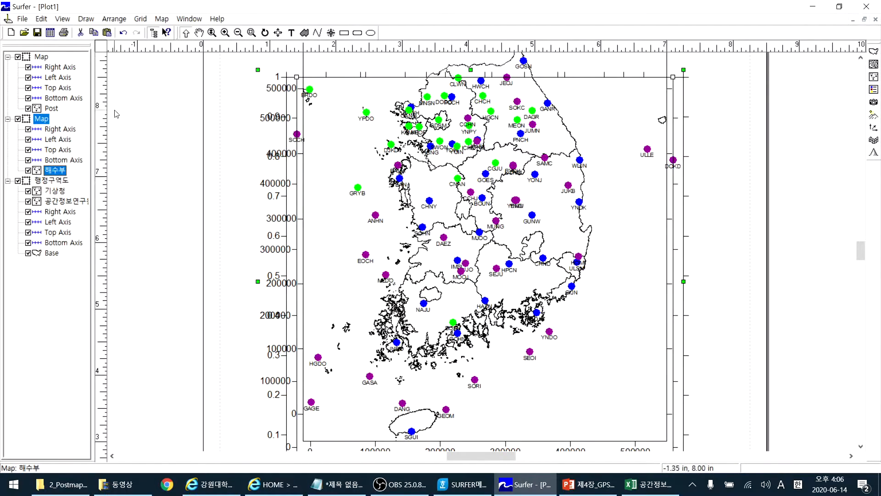
- Rename the Post layer of the map made from 국토지리정보원.xls as 국토부
left_click(54, 109)
left_click(54, 108)
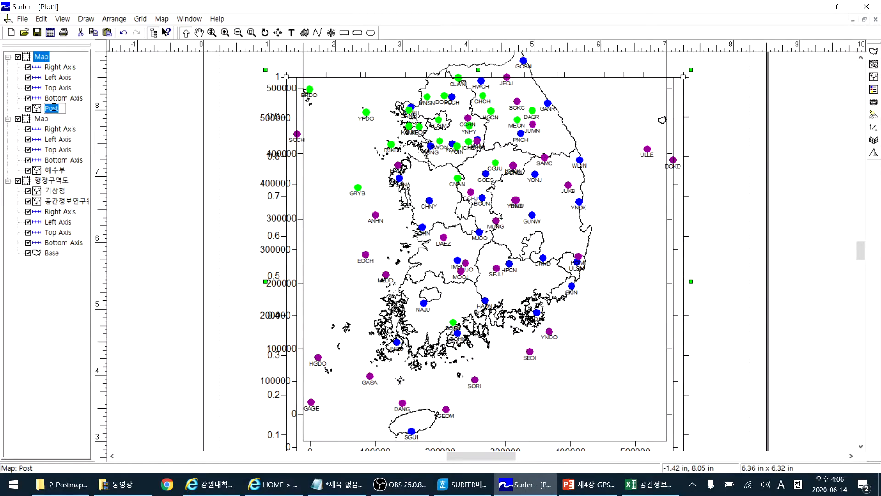
type("rnr")
key("BackSpace")
key("BackSpace")
key("BackSpace")
key("Hangul")
type("국토부")
key("Return")
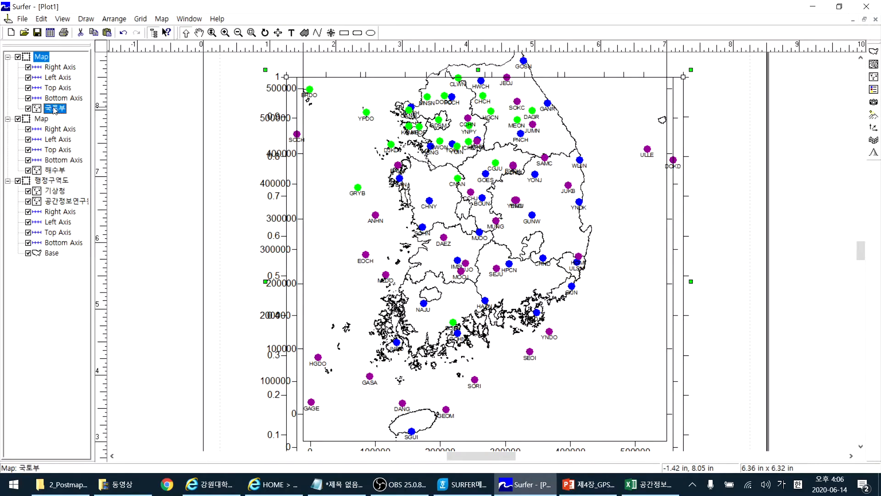
- Set the 국토부 layer's X coordinates to Column J: Y_mid(East) and Y coordinates to Column I: X_mid(North)
right_click(55, 110)
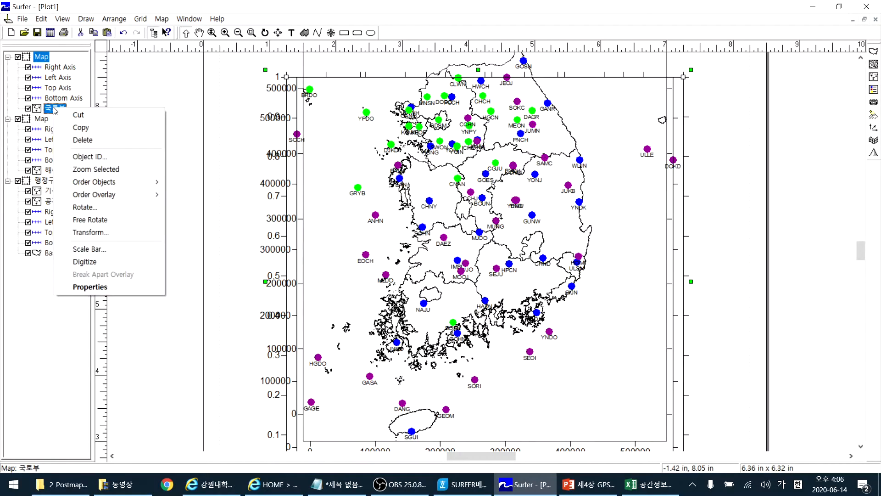
left_click(113, 290)
left_click(112, 215)
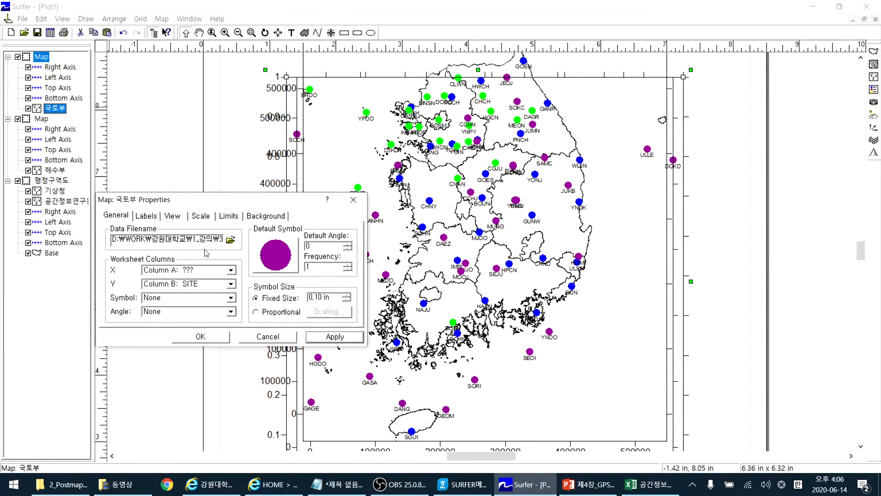
left_click(230, 270)
scroll(236, 302, "down", 6)
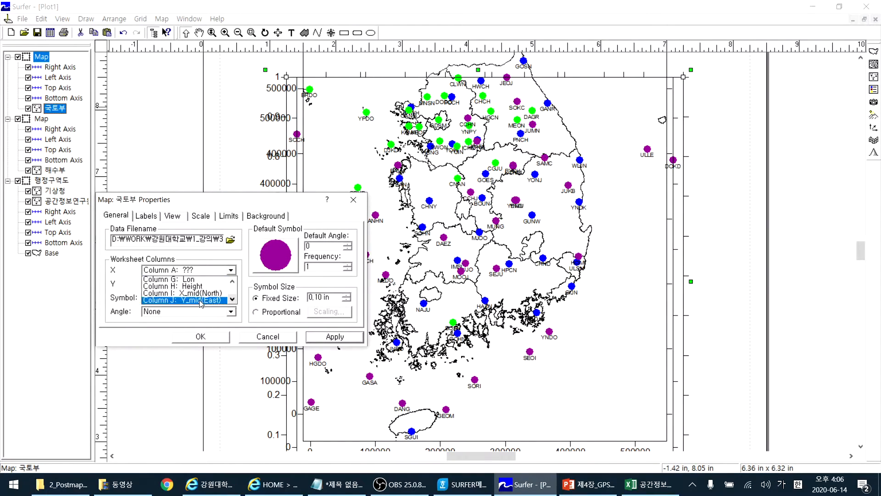
left_click(203, 301)
left_click(232, 285)
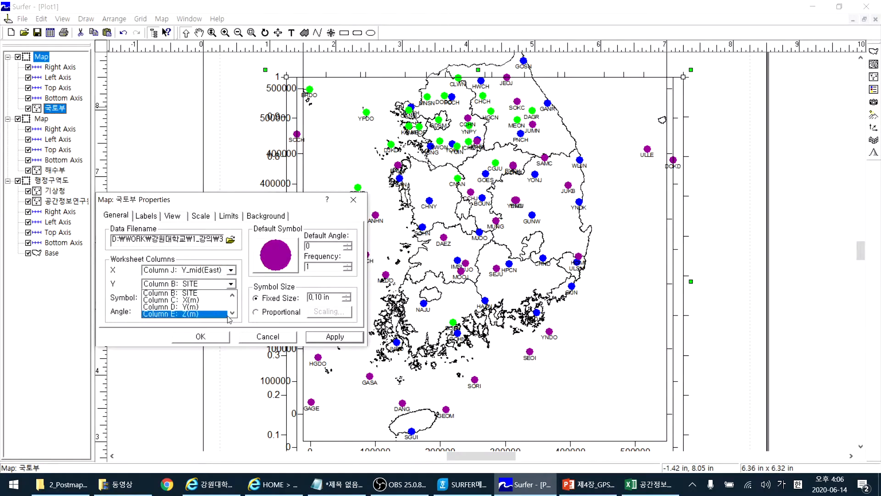
scroll(234, 315, "down", 5)
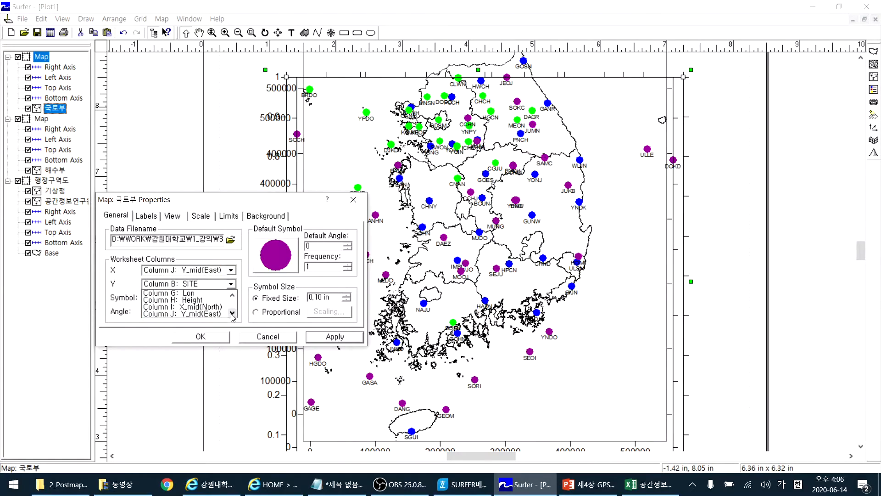
left_click(208, 308)
- Change the 국토부 layer's default symbol colour to red, keeping the filled circle
left_click(273, 253)
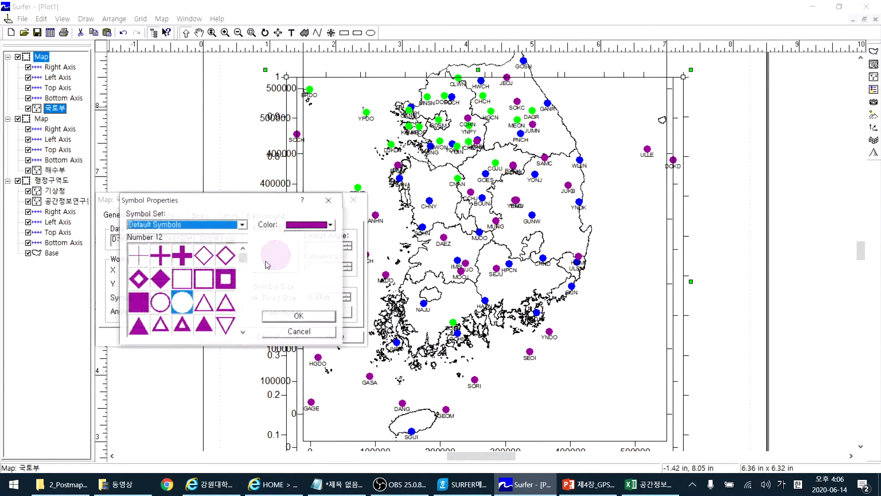
left_click(321, 225)
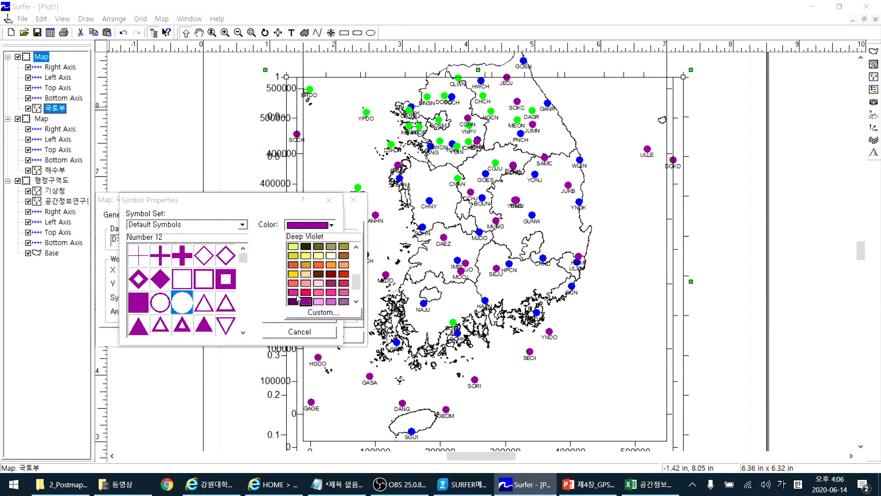
left_click_drag(351, 279, 356, 258)
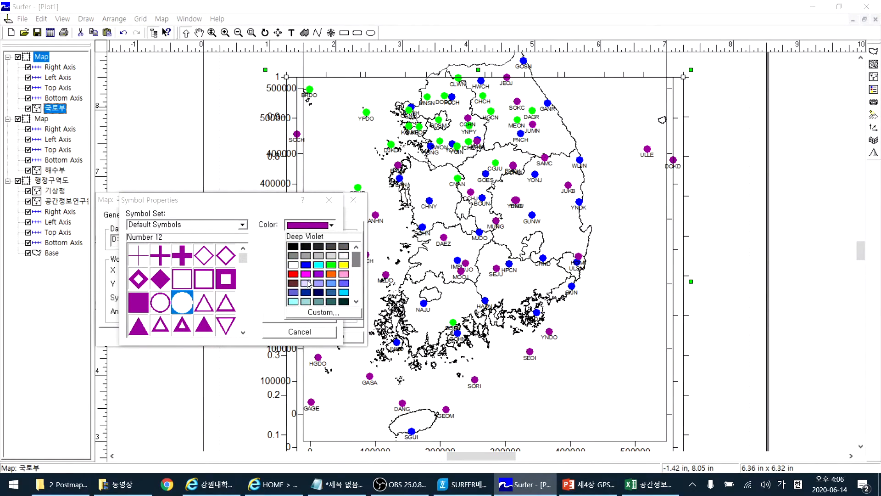
left_click(291, 274)
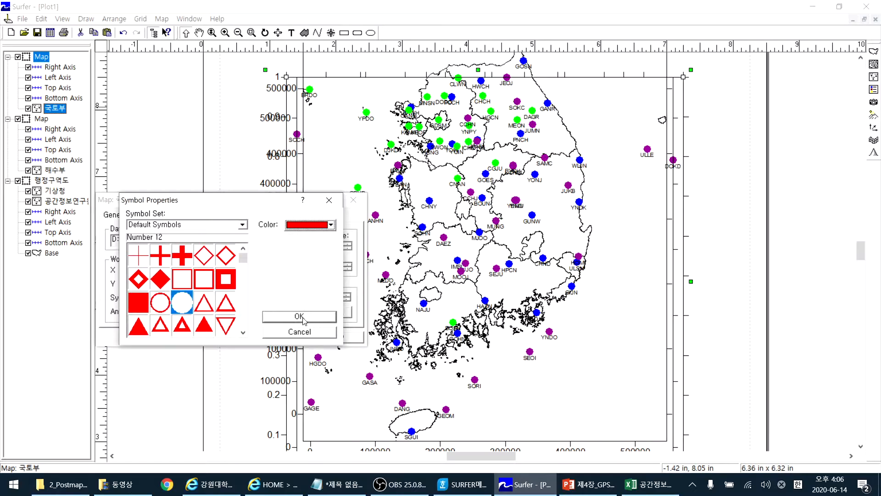
left_click(299, 316)
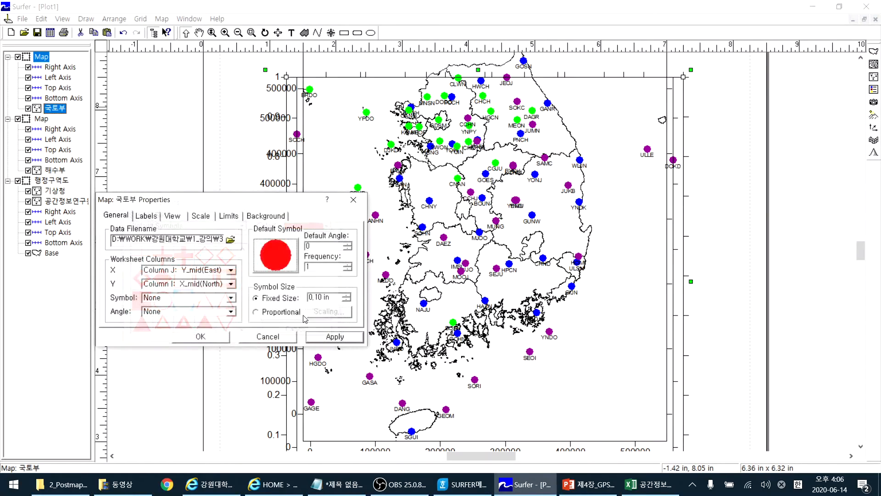
- Label the 국토부 layer's stations with Column B: SITE and apply the layer properties
left_click(145, 219)
left_click(179, 241)
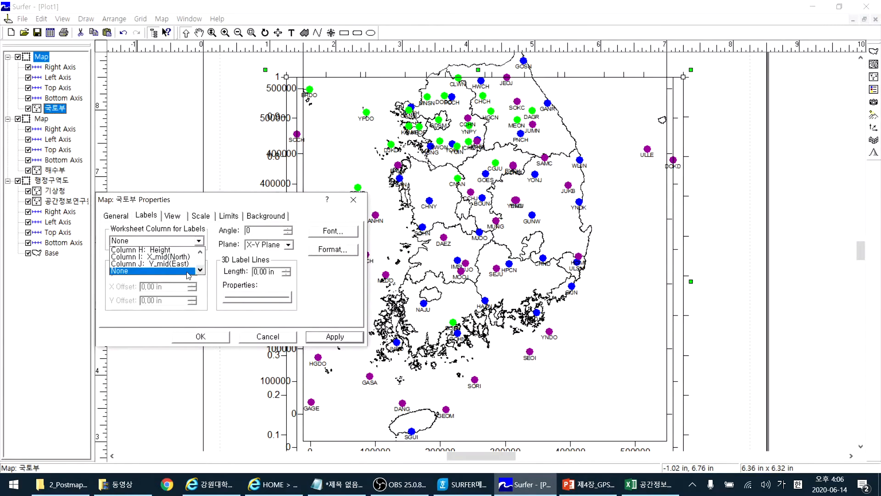
left_click(200, 251)
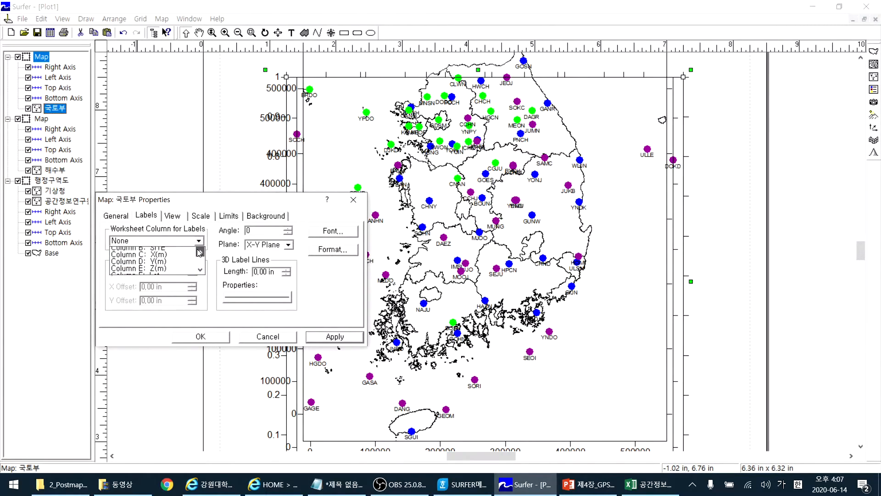
left_click(152, 255)
left_click(317, 341)
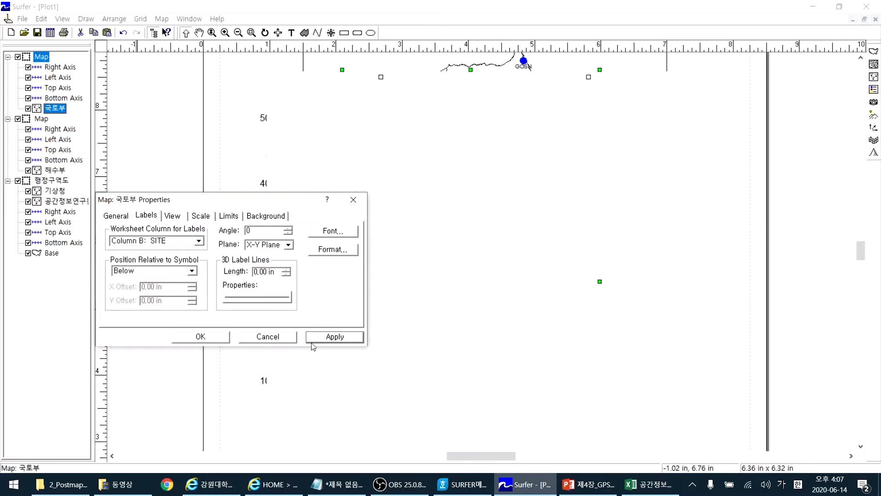
left_click(201, 342)
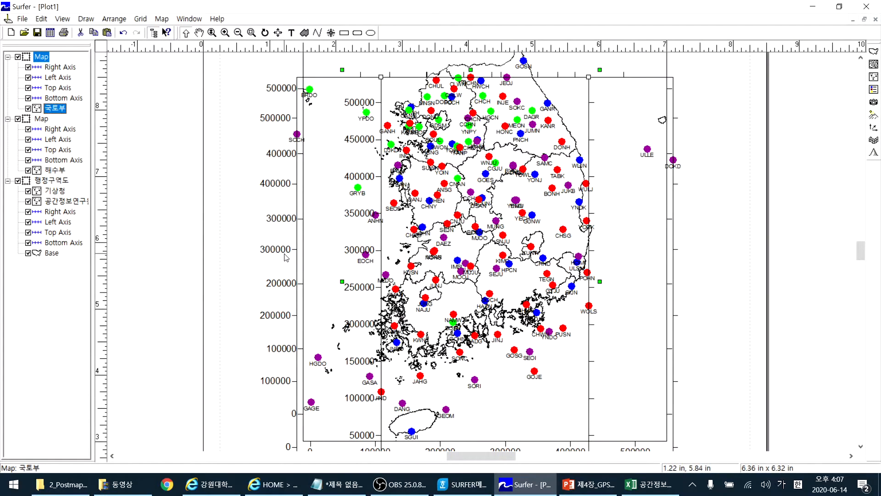
- Create a new post map from the data file 한국지질자원연구원.xls
left_click(162, 18)
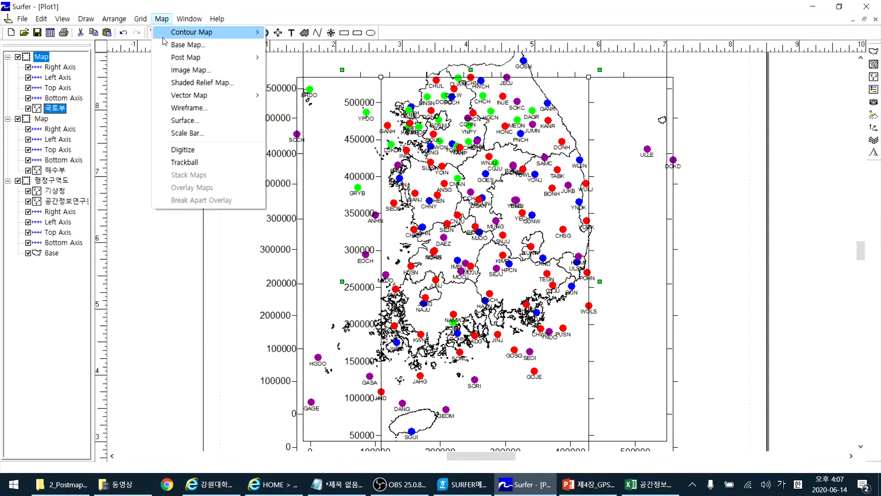
mouse_move(183, 61)
left_click(329, 62)
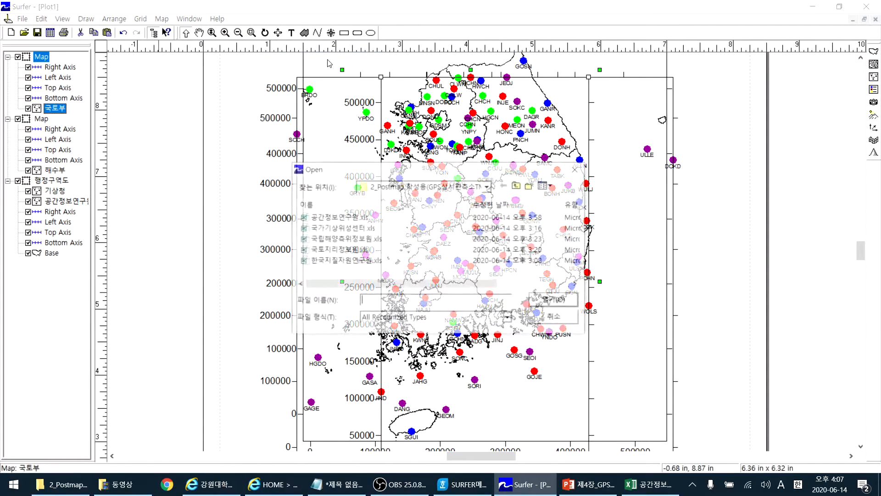
left_click(339, 263)
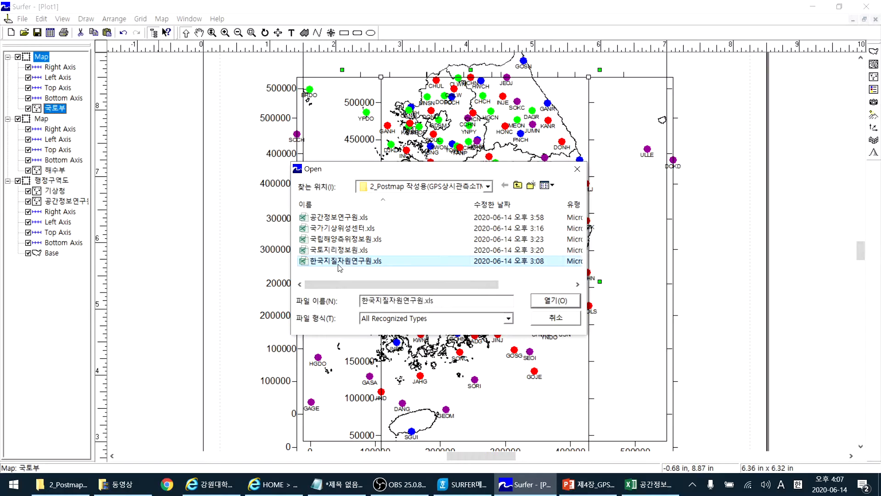
double_click(340, 263)
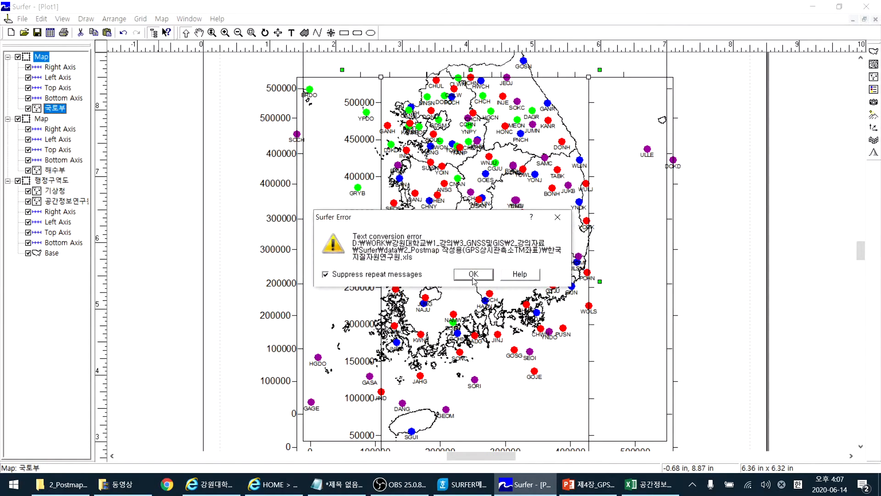
left_click(474, 274)
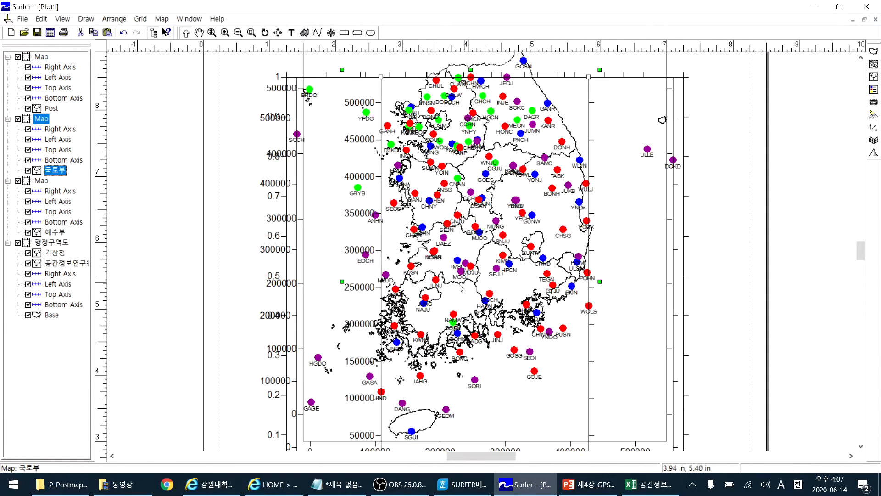
- Rename the Post layer of the map made from 한국지질자원연구원.xls as 지질자원
left_click(51, 108)
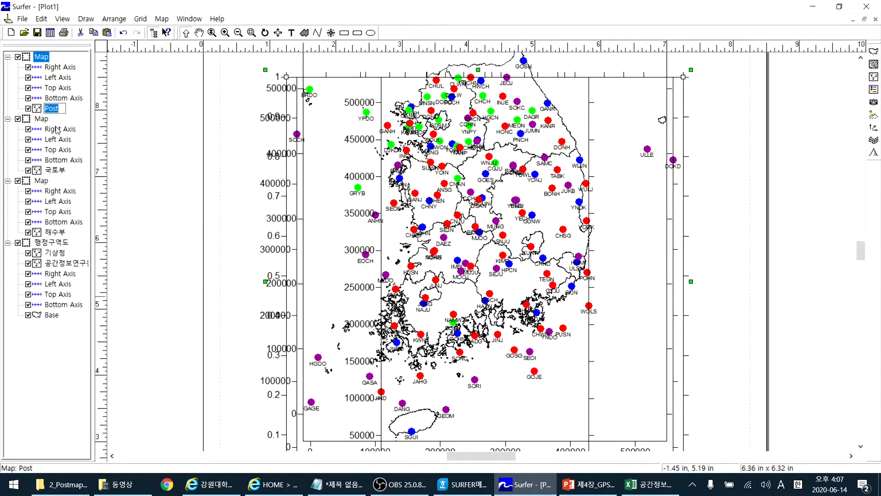
type("w")
type("지질자원")
key("BackSpace")
key("BackSpace")
key("BackSpace")
type("질자우")
key("Return")
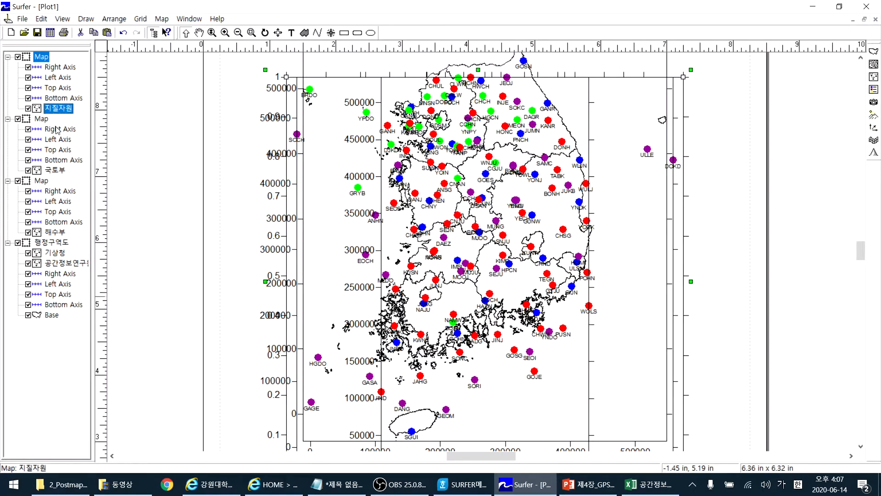
- Set the 지질자원 layer's worksheet columns to Column J: Y_mid(East) for X and Column I: X_mid(North) for Y
double_click(64, 110)
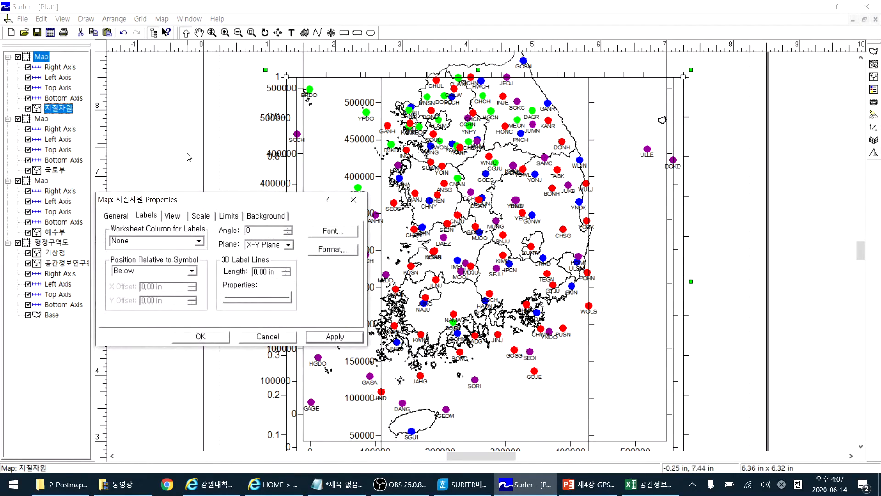
left_click(166, 242)
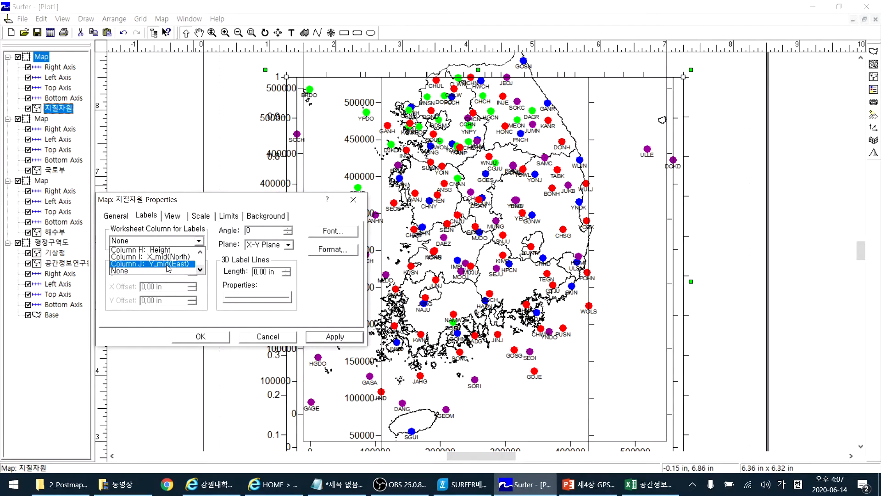
left_click(180, 264)
left_click(117, 217)
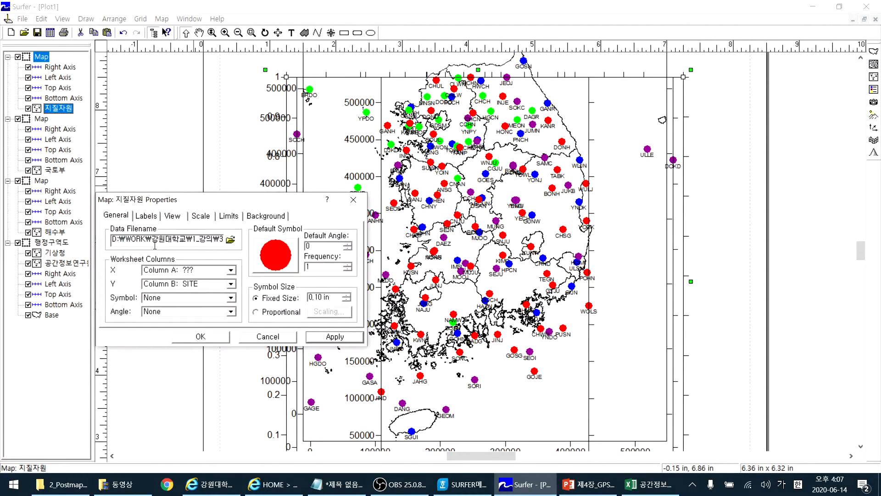
left_click(231, 270)
left_click(233, 300)
left_click(233, 299)
left_click(212, 300)
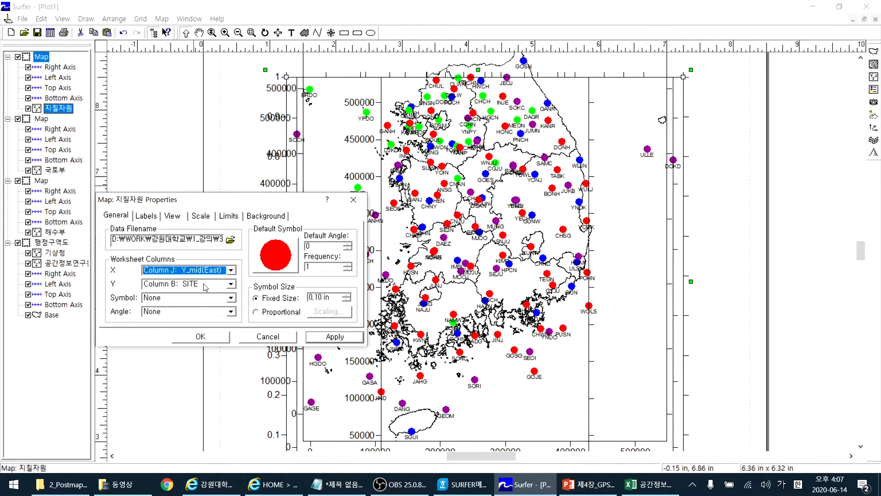
left_click(205, 287)
left_click(233, 314)
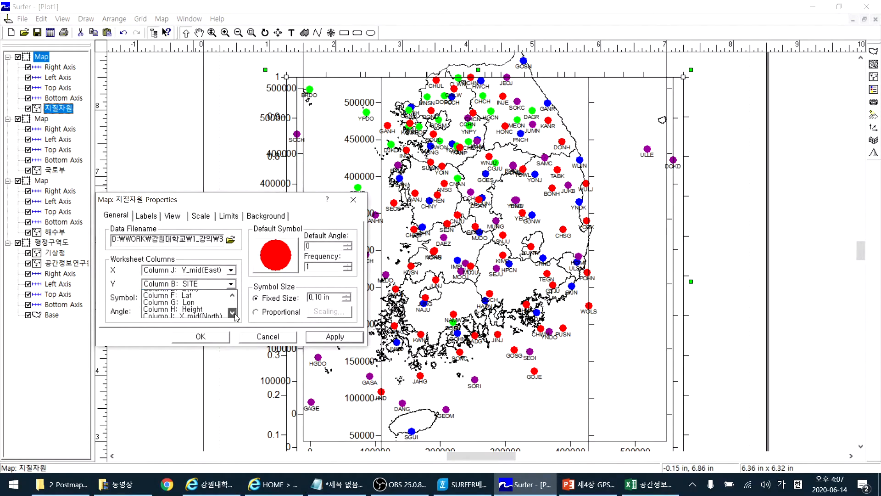
left_click(204, 307)
- Change the 지질자원 layer's default symbol to the filled triangle, Number 18, coloured yellow
left_click(276, 252)
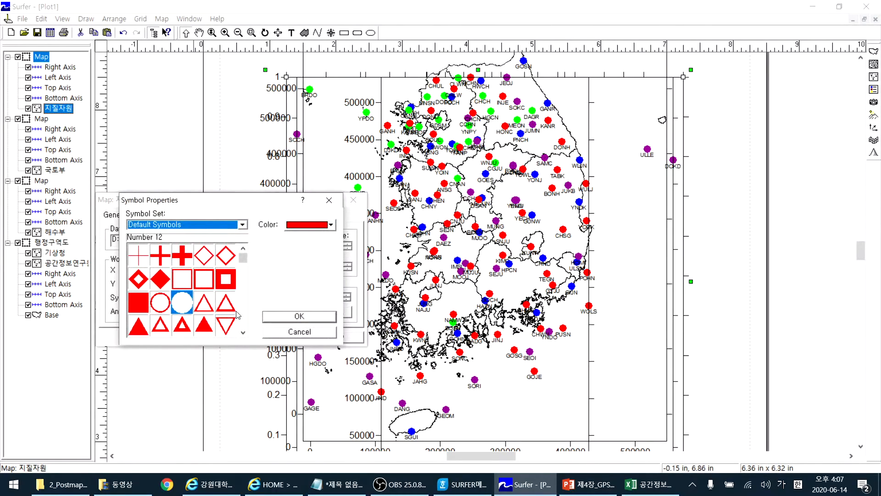
left_click(208, 327)
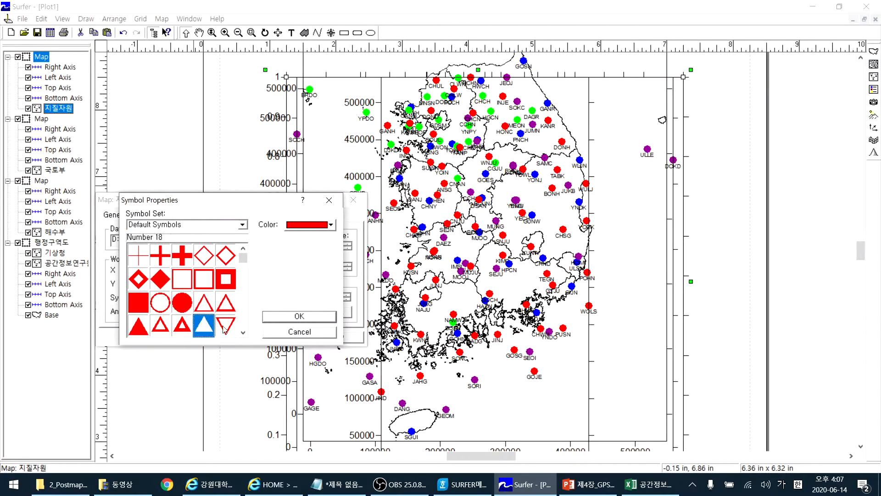
left_click(314, 230)
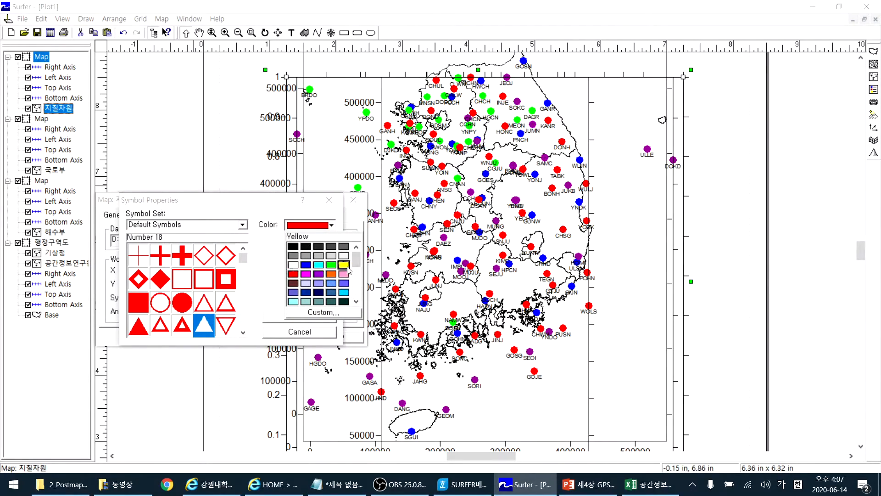
left_click(343, 266)
left_click(307, 318)
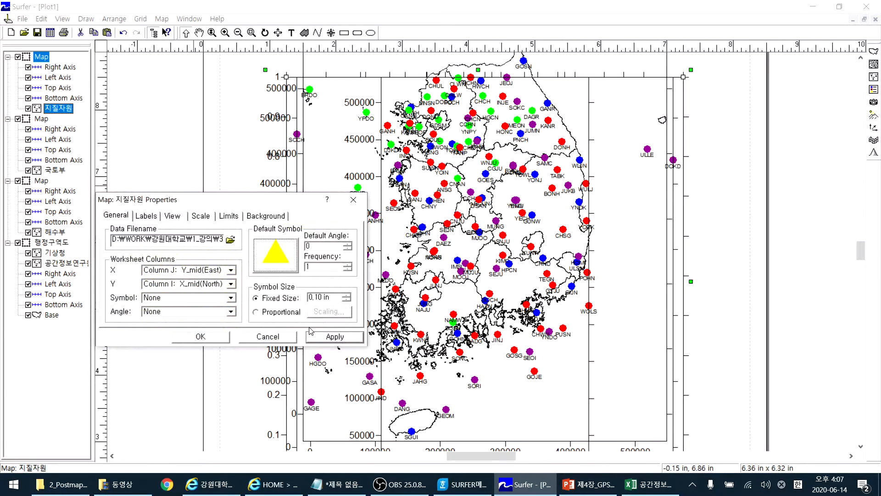
- Label the 지질자원 layer's stations with Column B: SITE and apply the layer properties
left_click(145, 216)
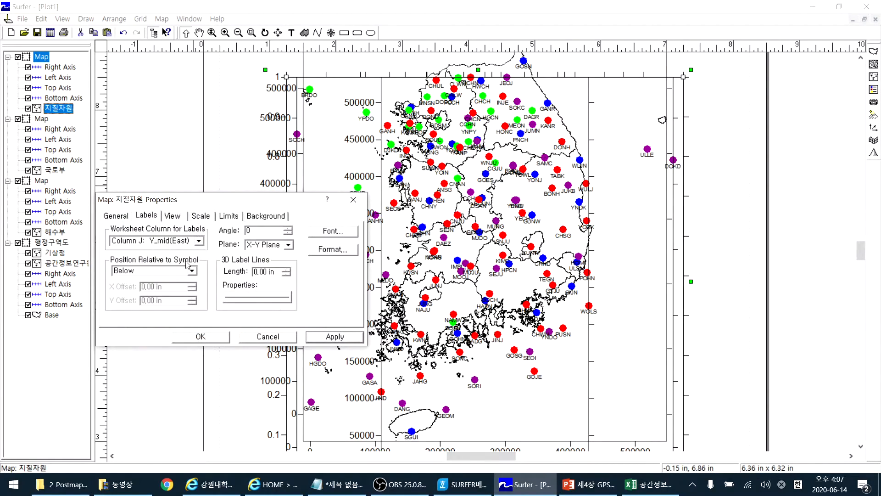
left_click(199, 240)
scroll(201, 253, "up", 3)
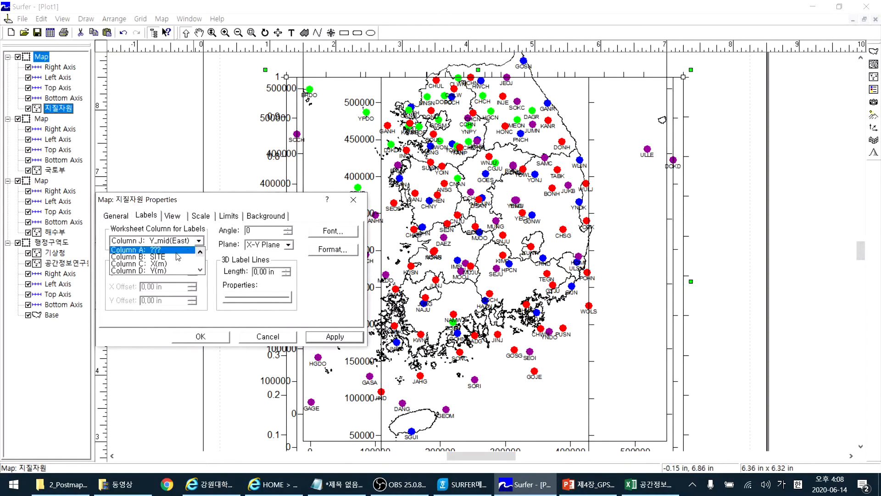
left_click(177, 256)
left_click(327, 337)
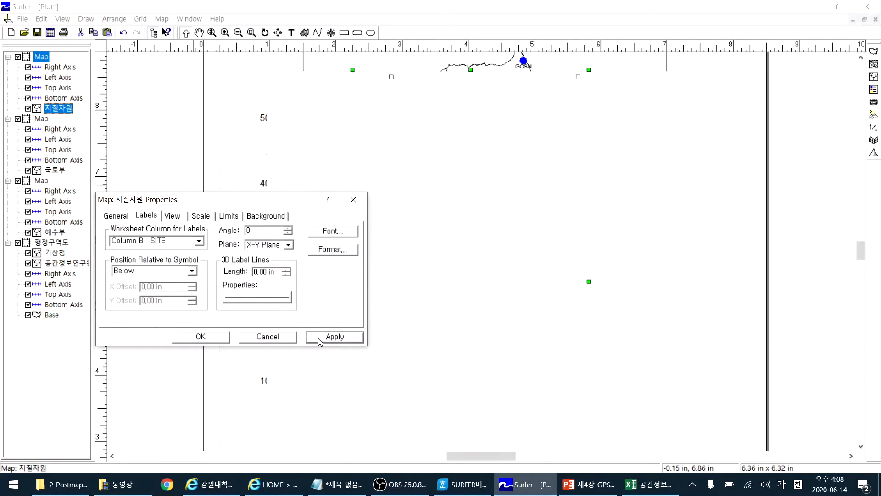
left_click(209, 337)
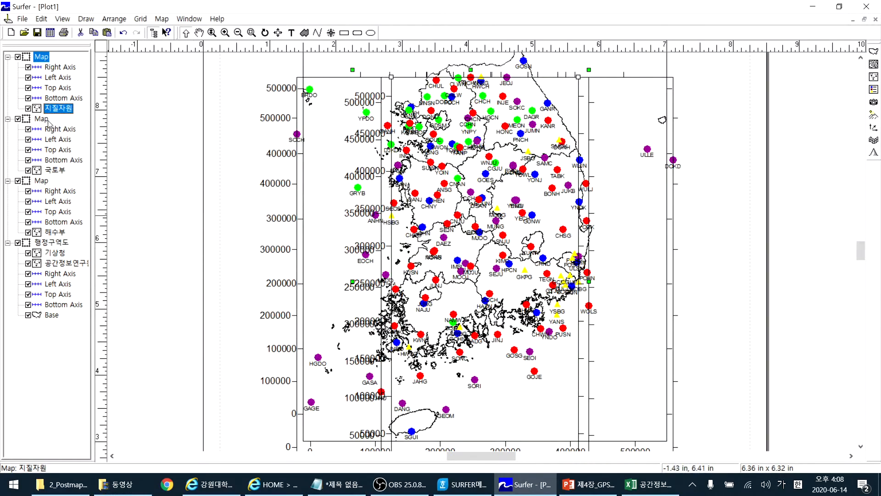
- Select all the maps in the plot and overlay them into a single map
left_click(178, 190)
key("ctrl+a")
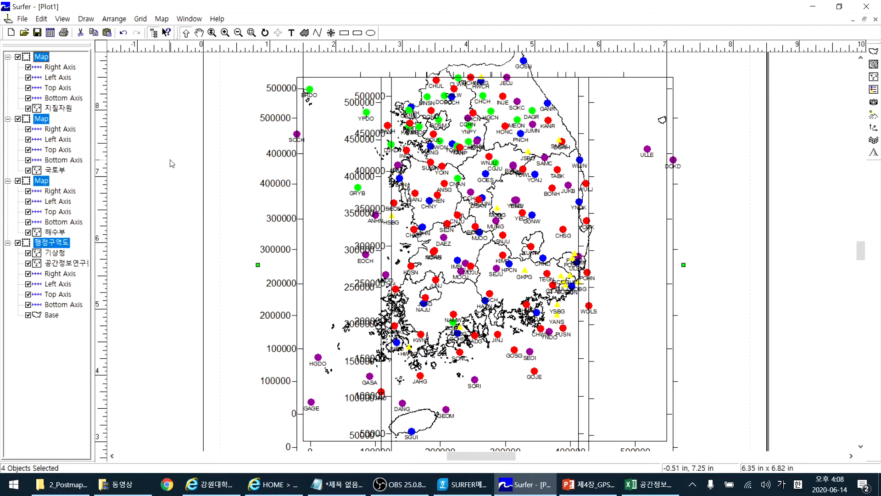
left_click(166, 23)
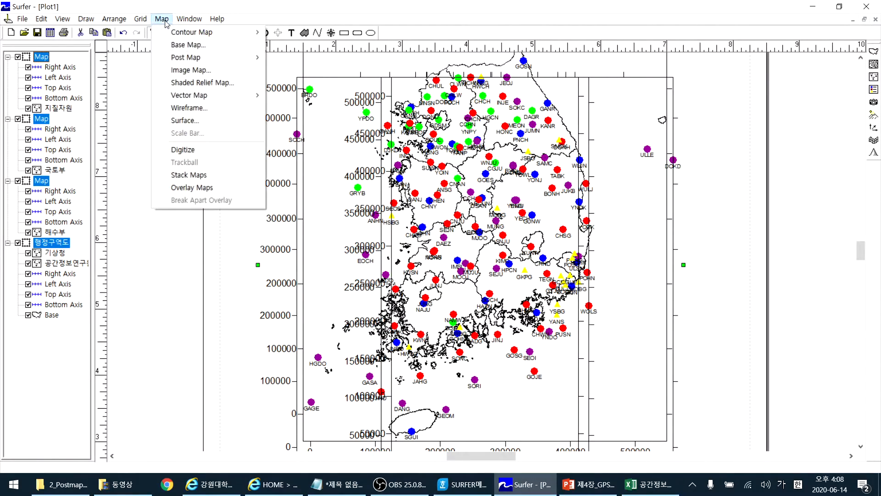
left_click(200, 187)
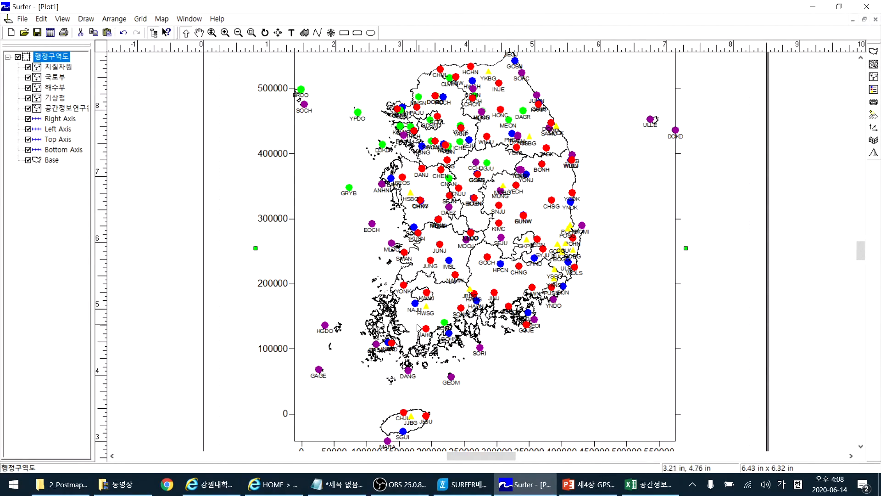
- Hide the right, left, top and bottom axes of the combined 행정구역도 map
left_click(28, 118)
left_click(28, 129)
left_click(28, 139)
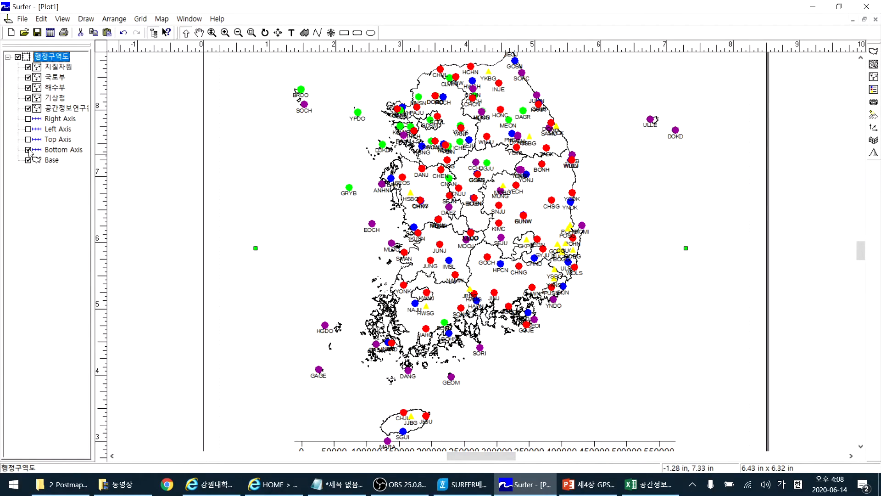
left_click(28, 150)
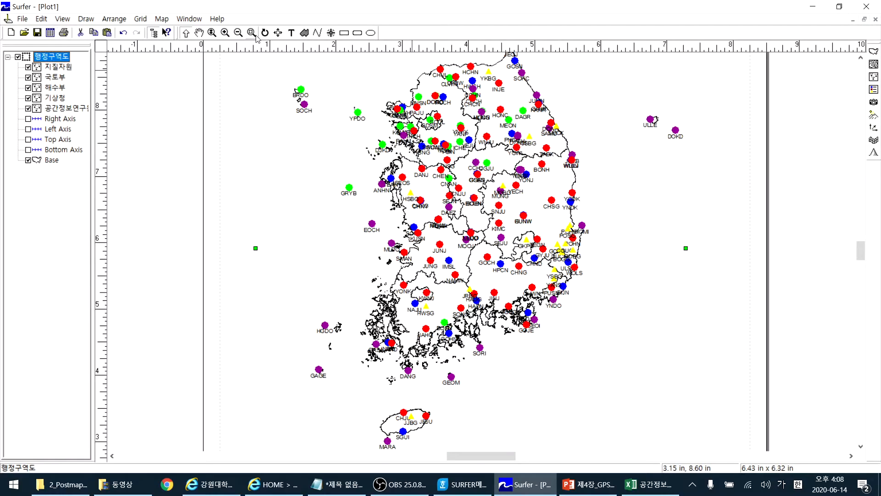
- Change the 해수부 layer's default symbol to a filled diamond, keeping its purple colour, and apply it
left_click(238, 33)
left_click(495, 157)
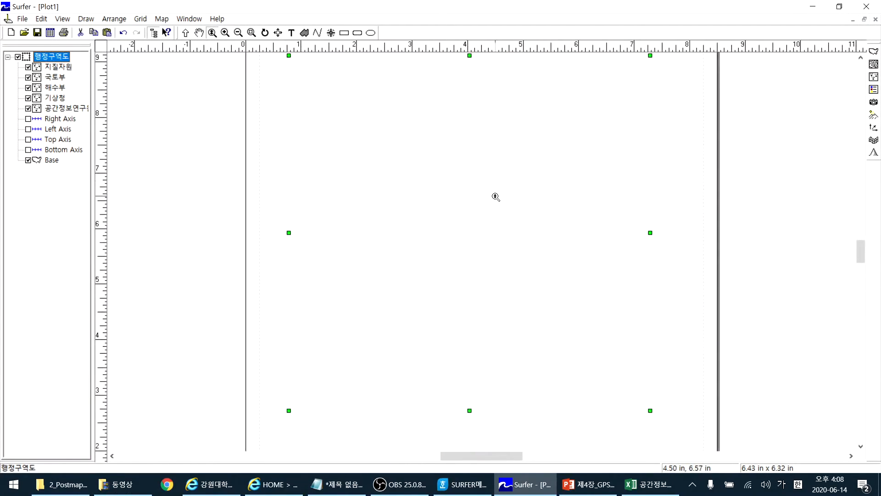
left_click(199, 33)
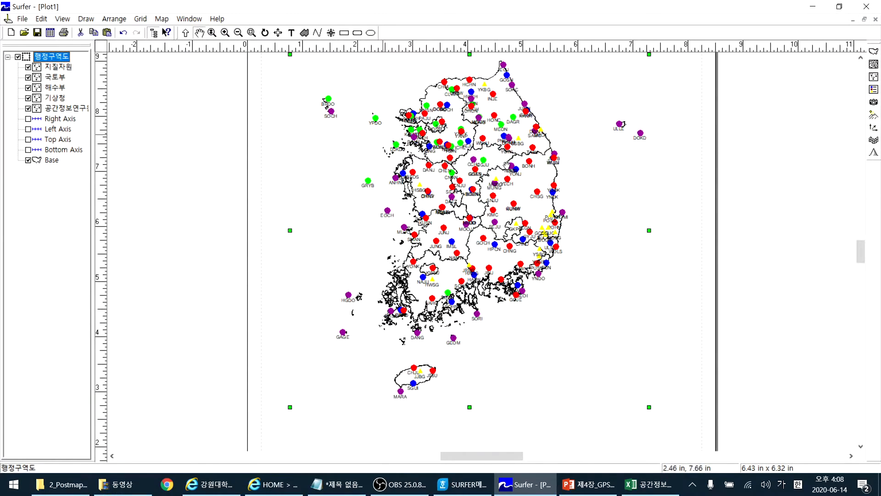
left_click_drag(468, 160, 466, 197)
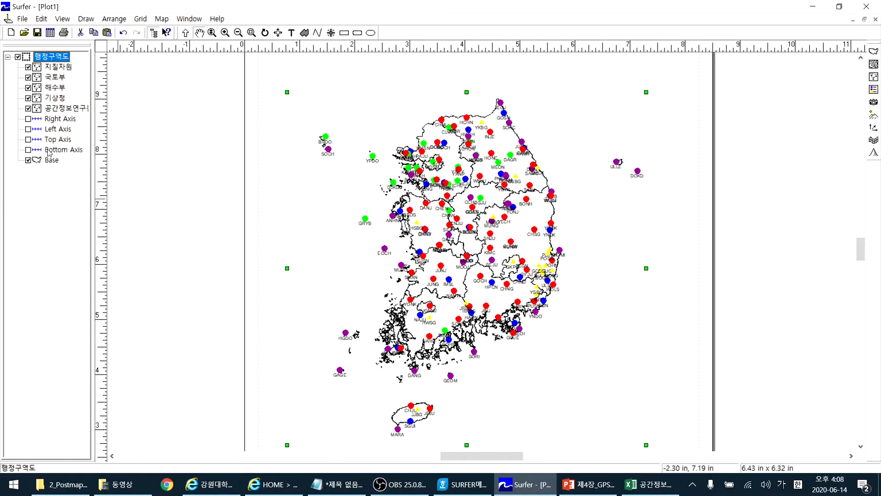
left_click(56, 78)
double_click(56, 88)
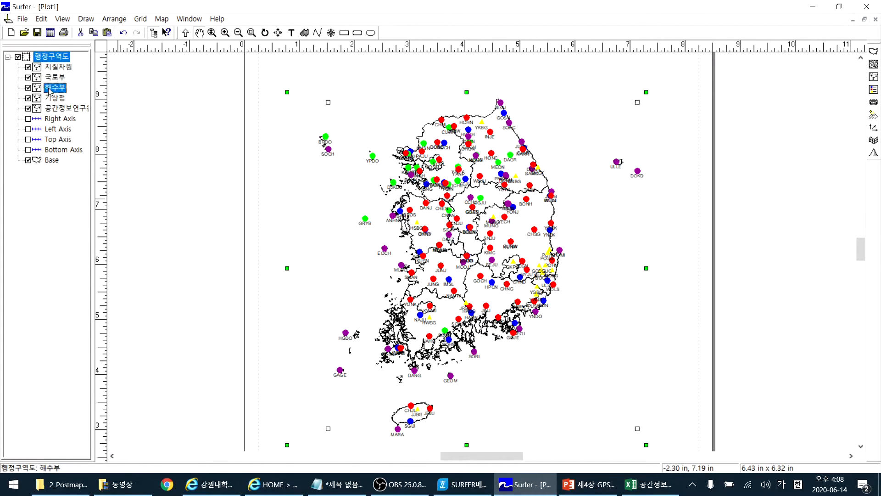
left_click(117, 215)
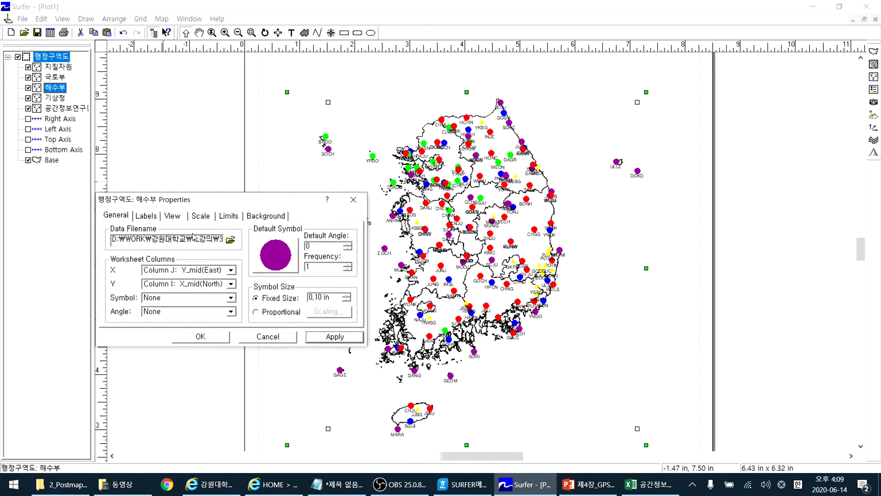
left_click(272, 253)
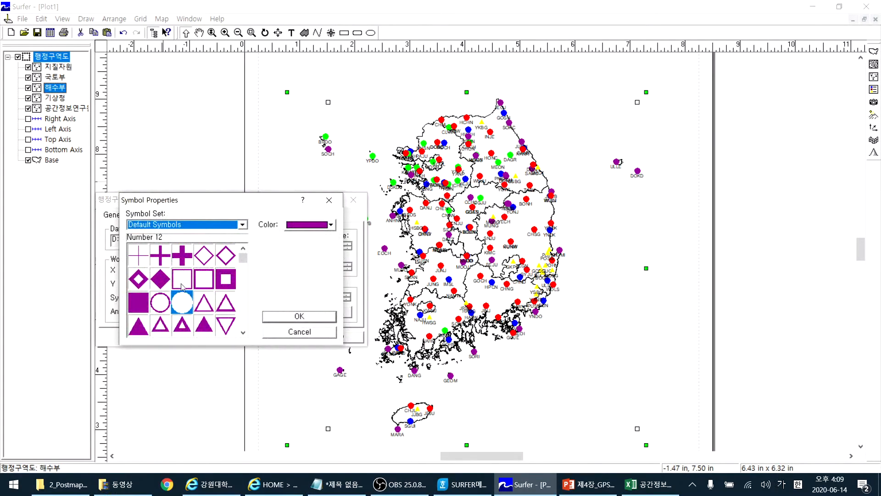
double_click(160, 285)
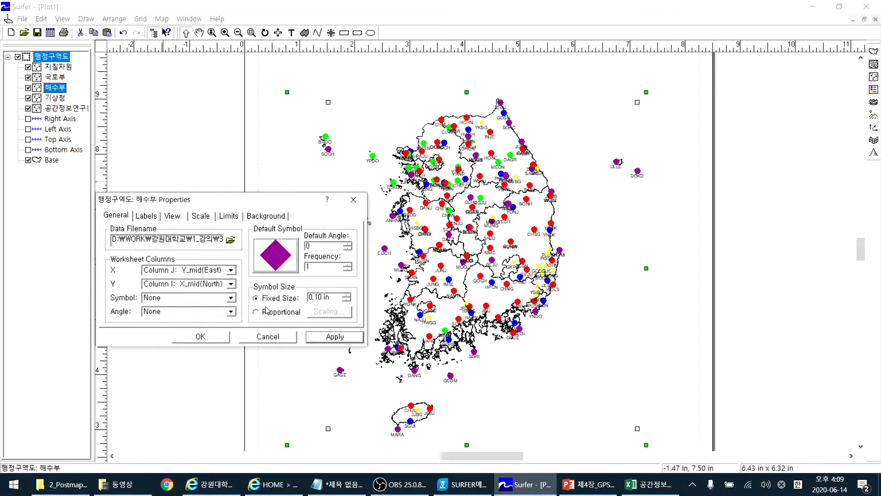
left_click(340, 339)
left_click(186, 338)
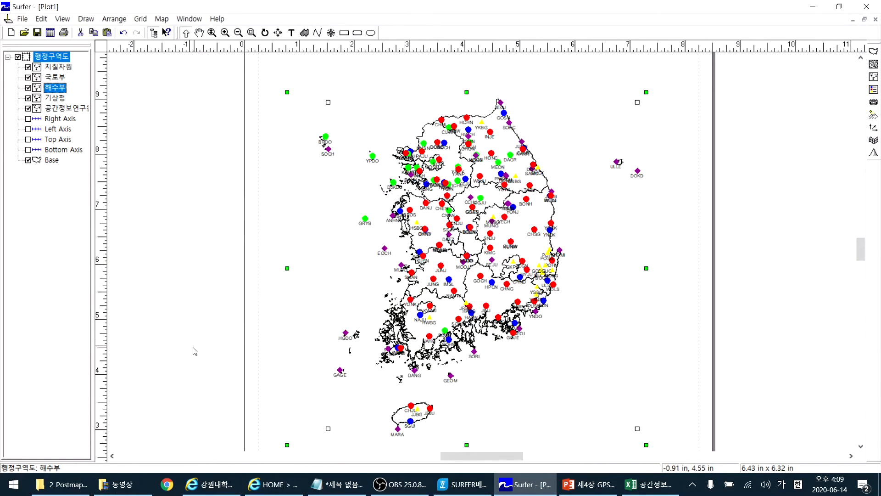
- Change the 기상청 layer's default symbol to the thickest plus sign, keeping its green colour, and apply it
left_click(63, 100)
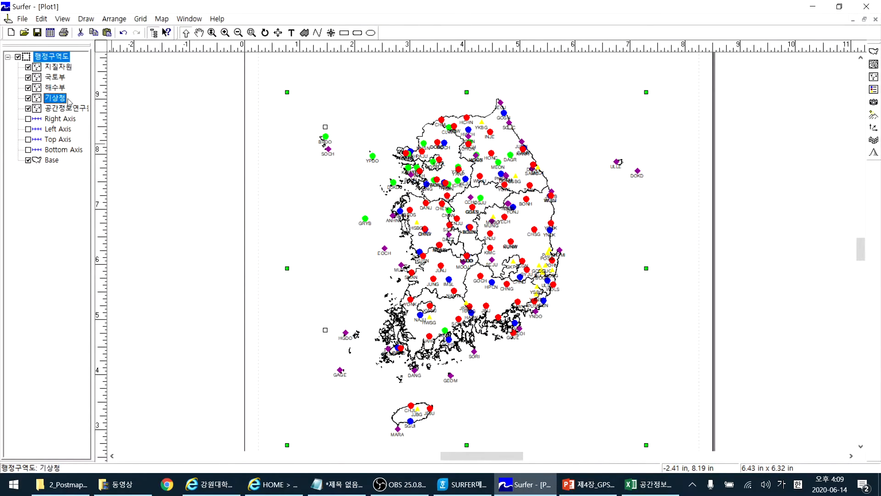
double_click(56, 101)
left_click(276, 255)
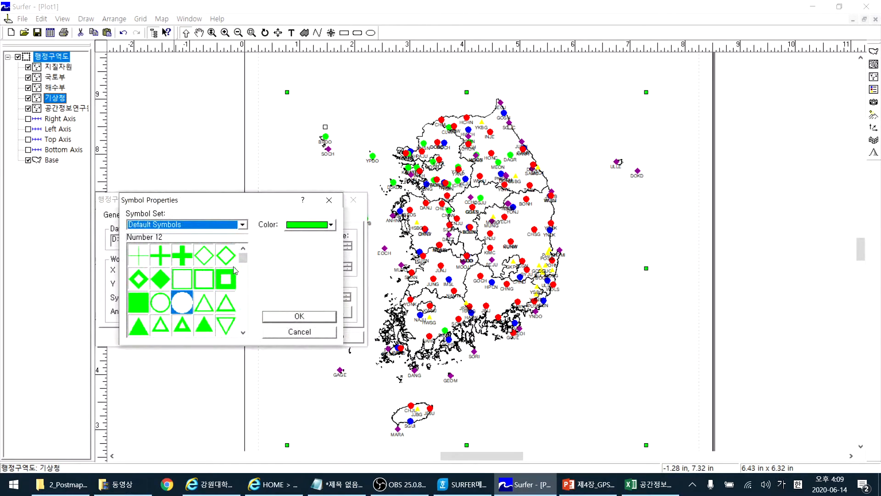
double_click(186, 258)
left_click(327, 339)
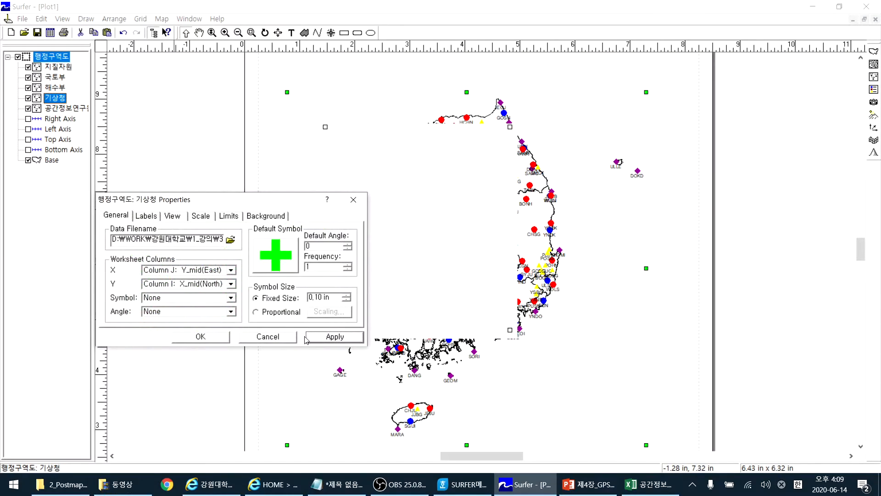
left_click(187, 338)
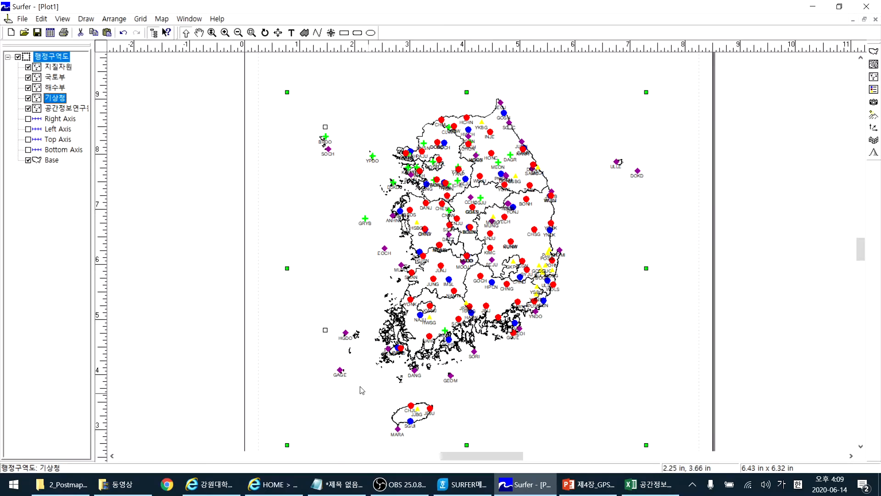
left_click(202, 334)
left_click(405, 487)
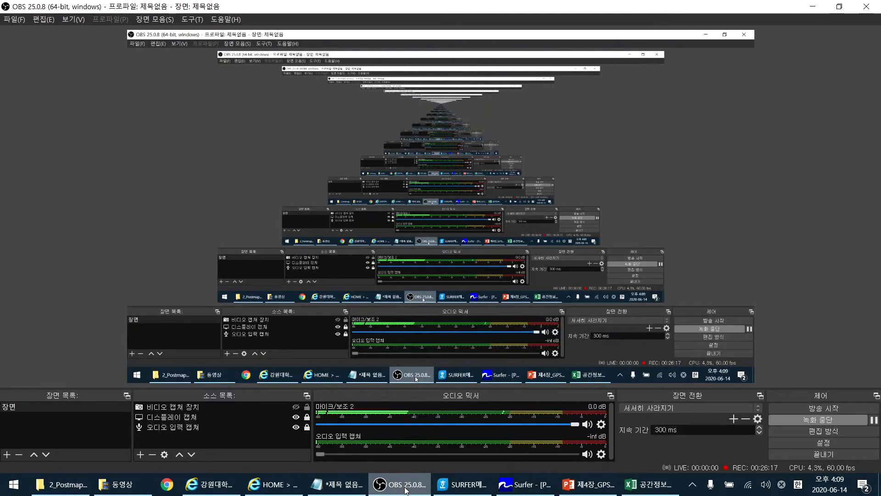
left_click(406, 487)
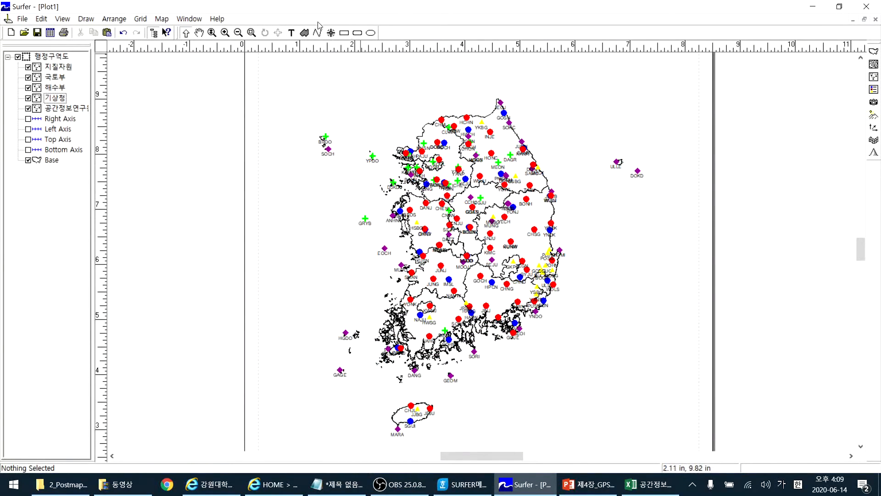
- Add the title text "대한민국 GNSS 상시관측소 위치도" above the map in Arial with an increased point size
left_click(292, 33)
left_click(370, 152)
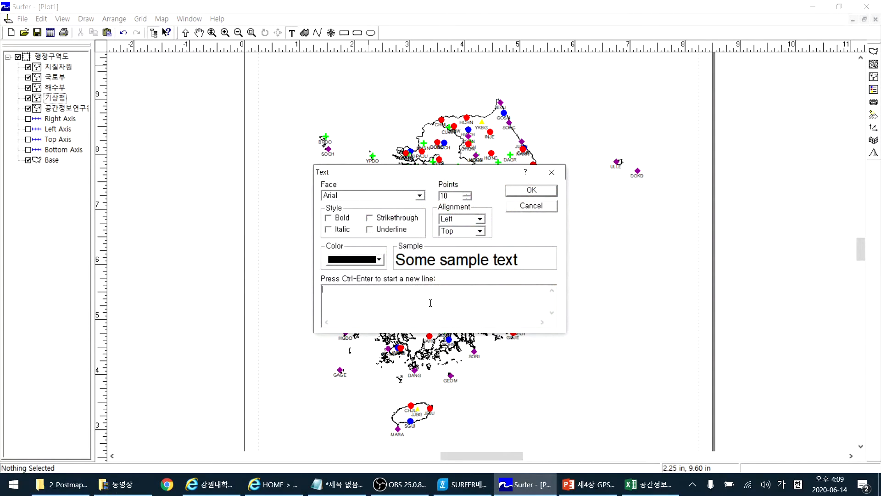
type("대한민국 GNSS 상시관측소 위치도")
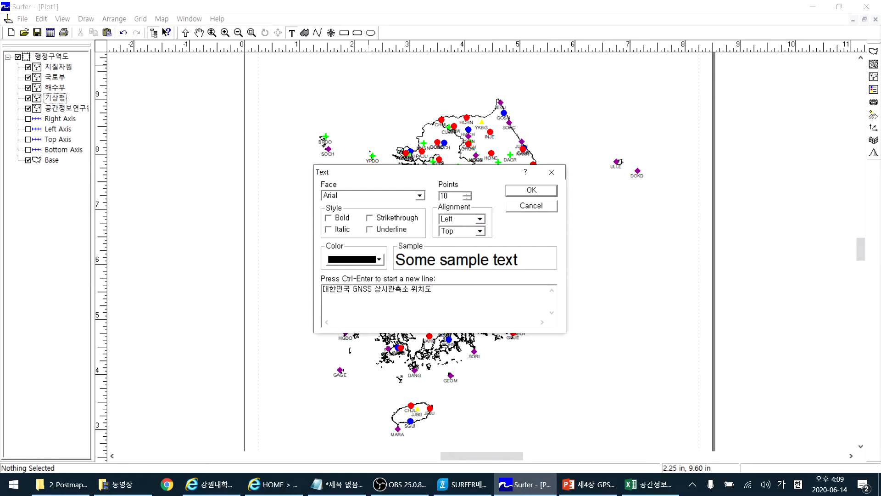
left_click(468, 194)
left_click(468, 193)
left_click(532, 190)
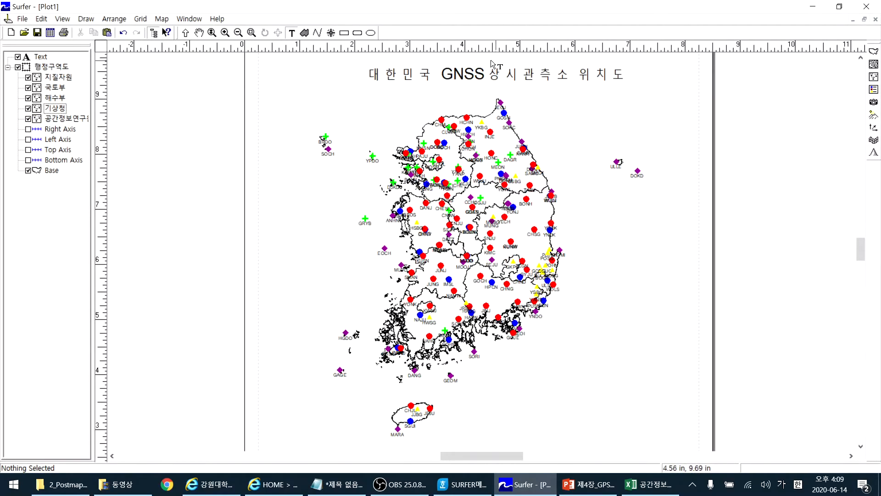
- Move the title text so it sits centred above the map
left_click(473, 71)
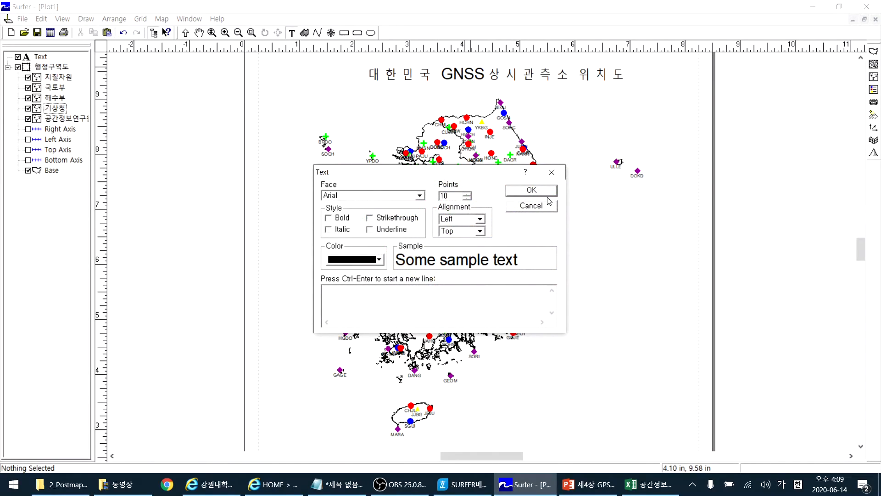
left_click(533, 205)
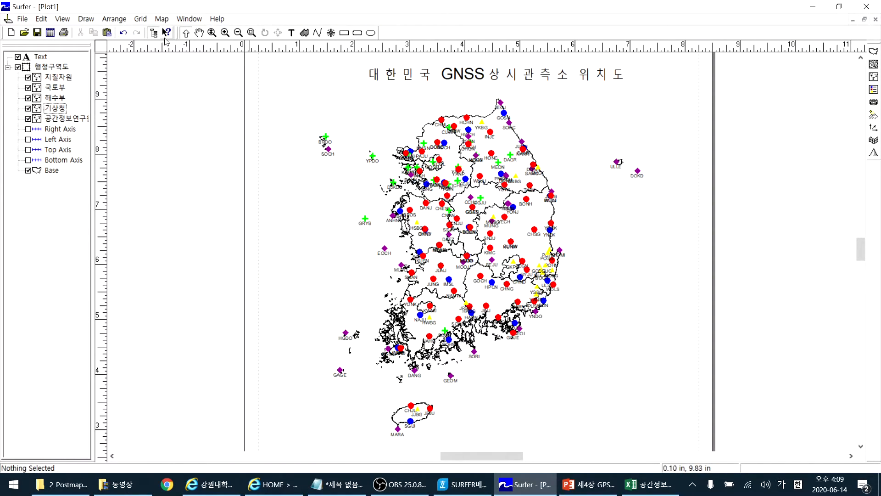
left_click_drag(459, 70, 425, 65)
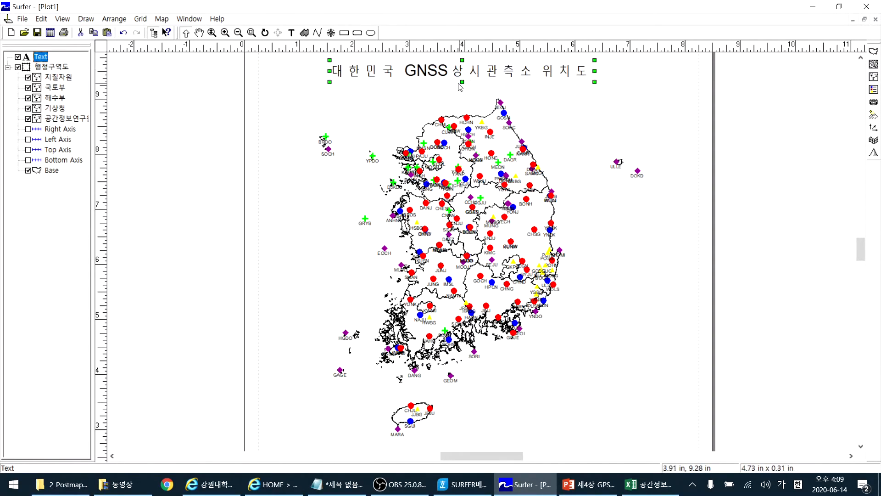
- Draw a small ellipse about 0.15 by 0.18 in east of the map and fill it red
left_click(371, 33)
left_click_drag(584, 220, 593, 229)
double_click(43, 57)
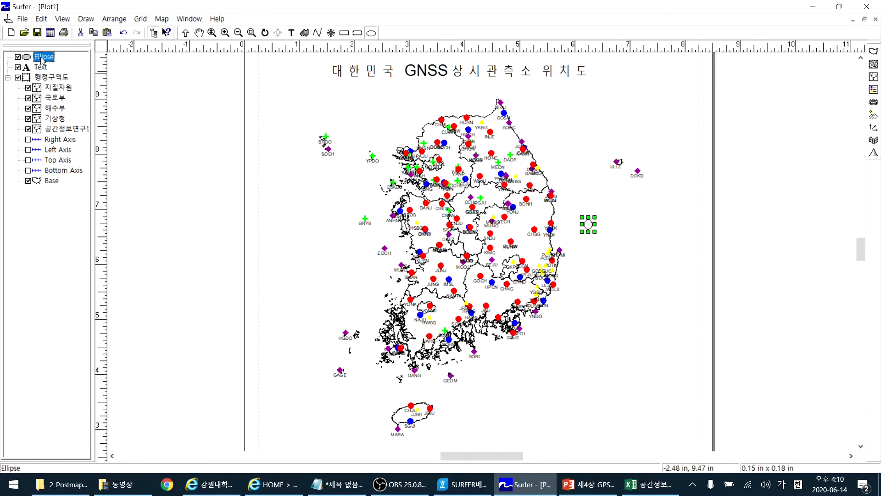
left_click(206, 250)
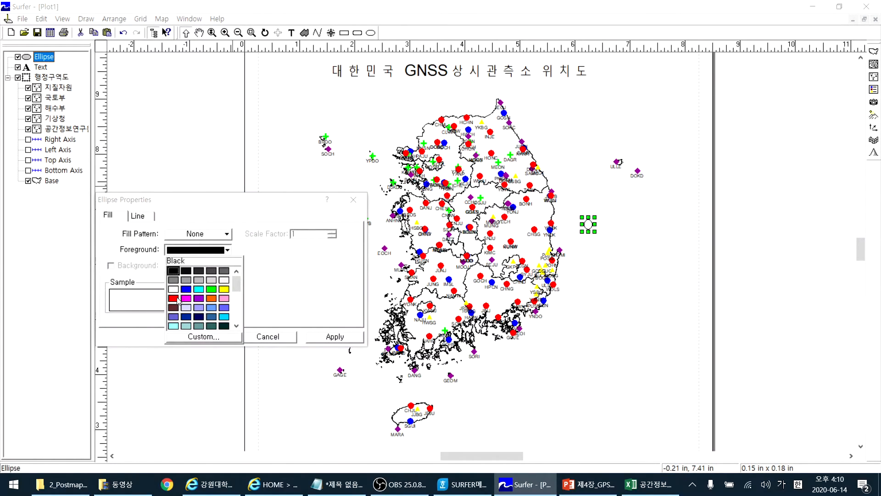
left_click(177, 299)
left_click(197, 339)
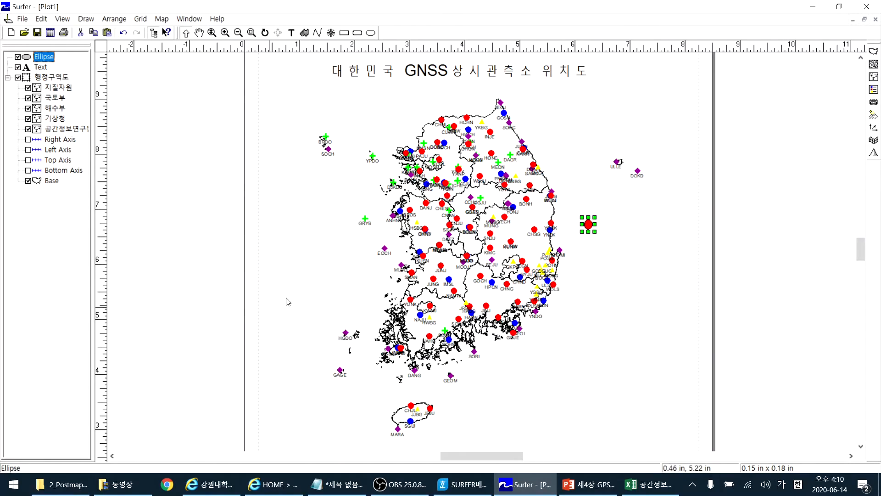
- Add the legend label "국토지리정보원" in 10-point Arial beside the red ellipse
left_click(291, 32)
left_click(614, 228)
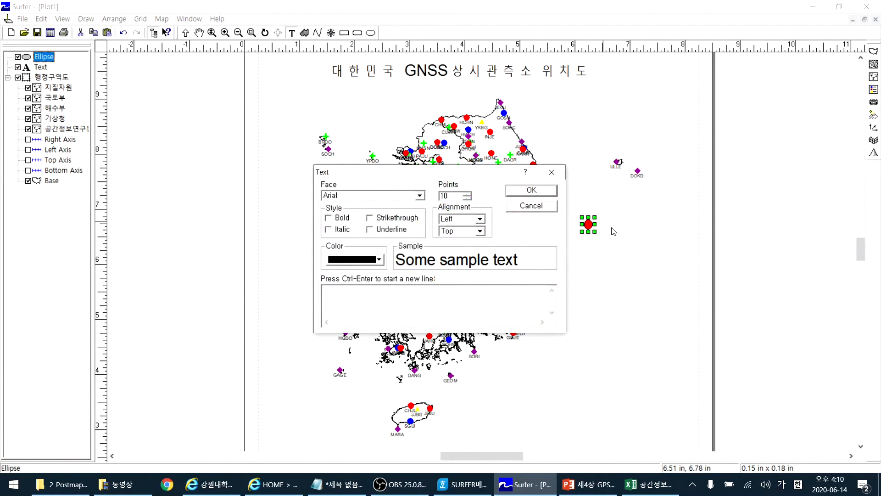
type("국토지리원")
type("보원")
left_click(532, 189)
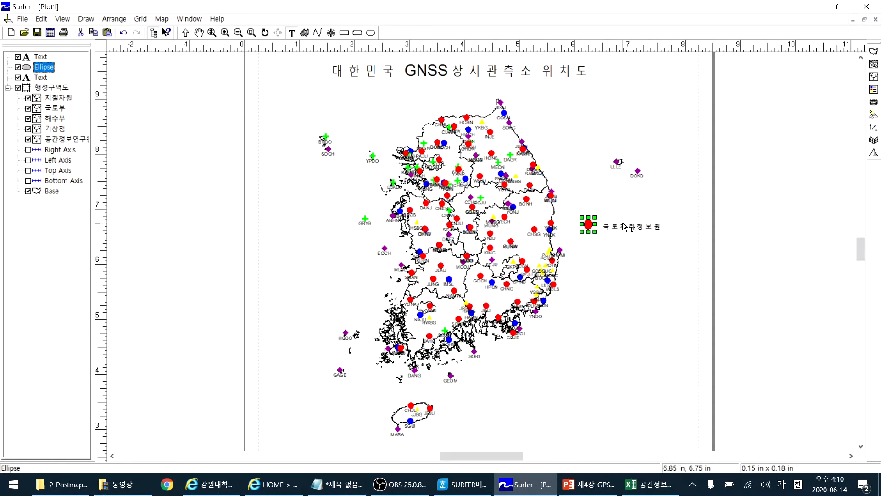
left_click(603, 250)
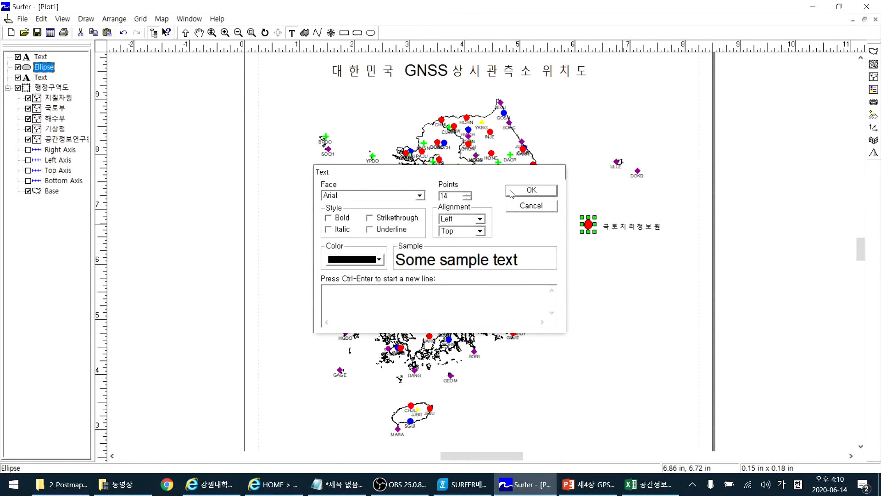
left_click(532, 190)
left_click(623, 227)
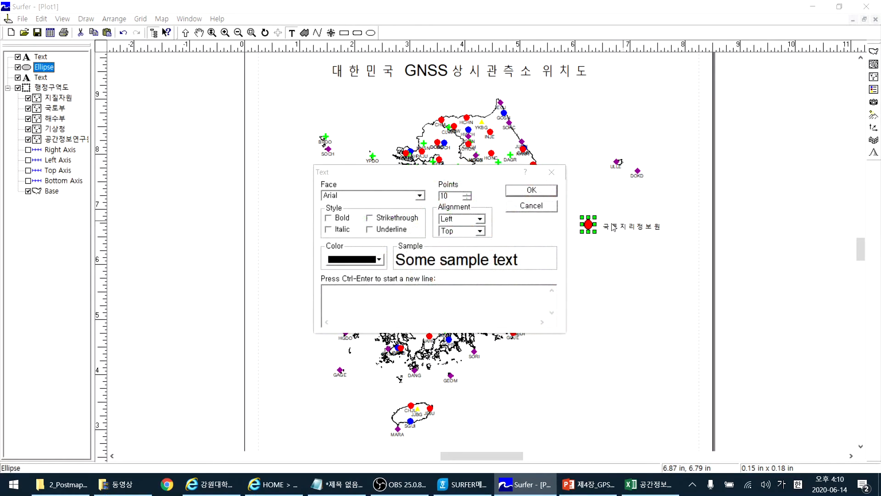
left_click(532, 206)
- Increase the point size of the 국토지리정보원 label and move it closer to the red ellipse
left_click(40, 57)
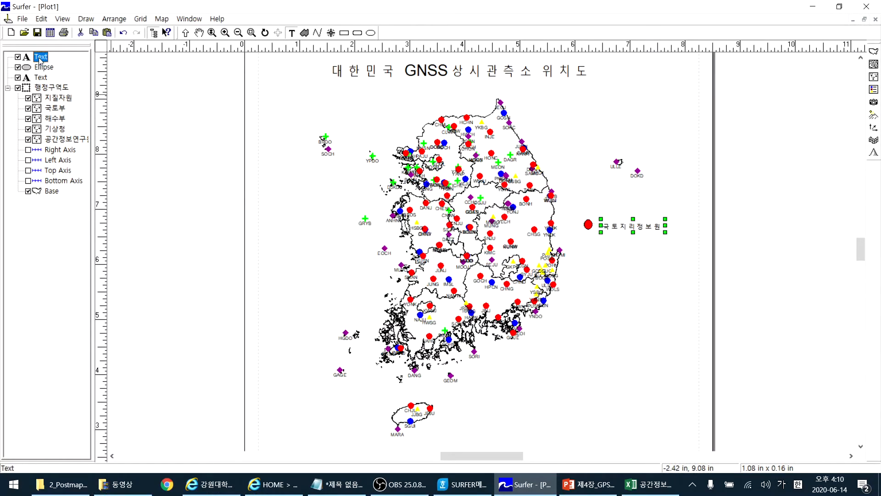
double_click(40, 58)
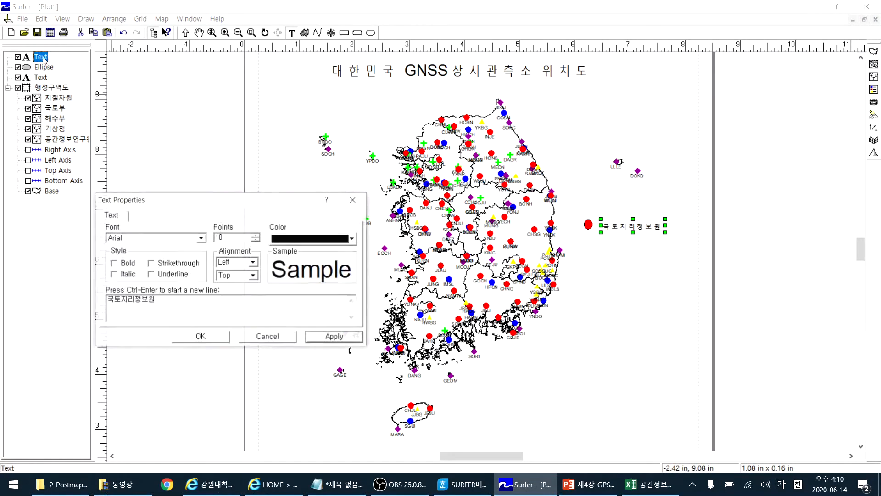
left_click(255, 235)
left_click(338, 337)
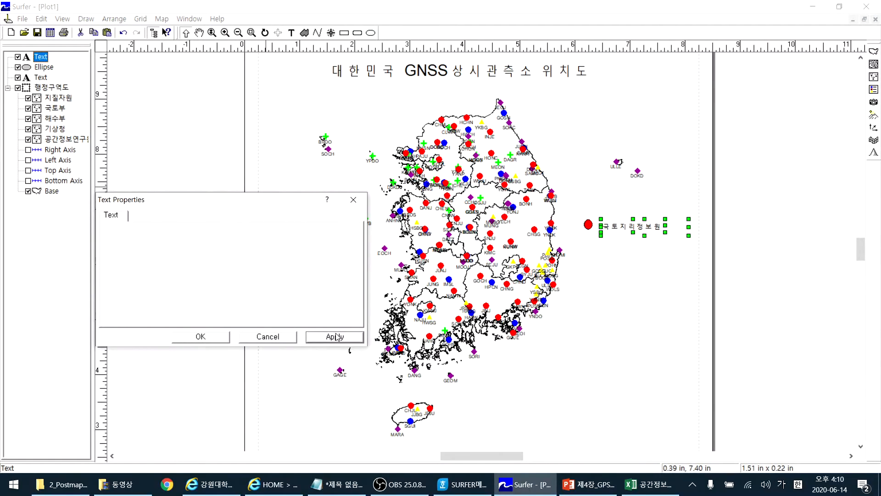
left_click(200, 338)
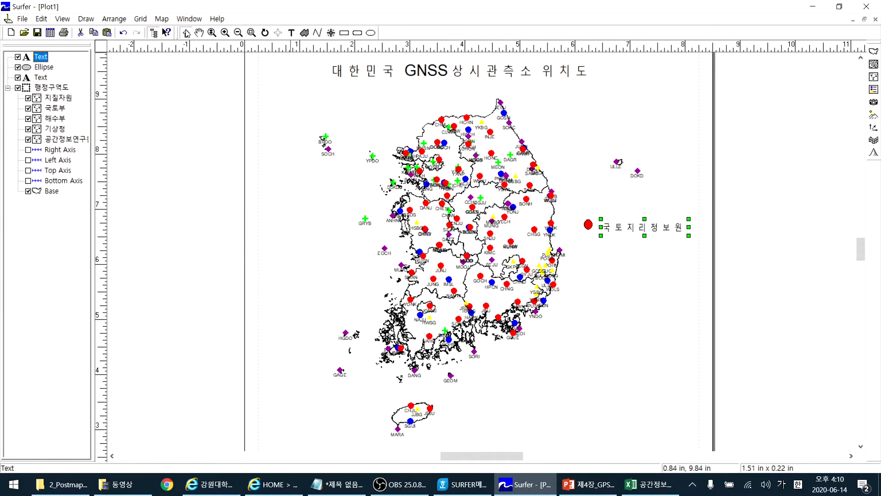
mouse_move(627, 232)
left_mouse_down()
mouse_move(616, 228)
mouse_move(628, 224)
left_mouse_up()
- Hide the Base layer of the 행정구역도 map and start creating a new base map from a file
left_click(605, 268)
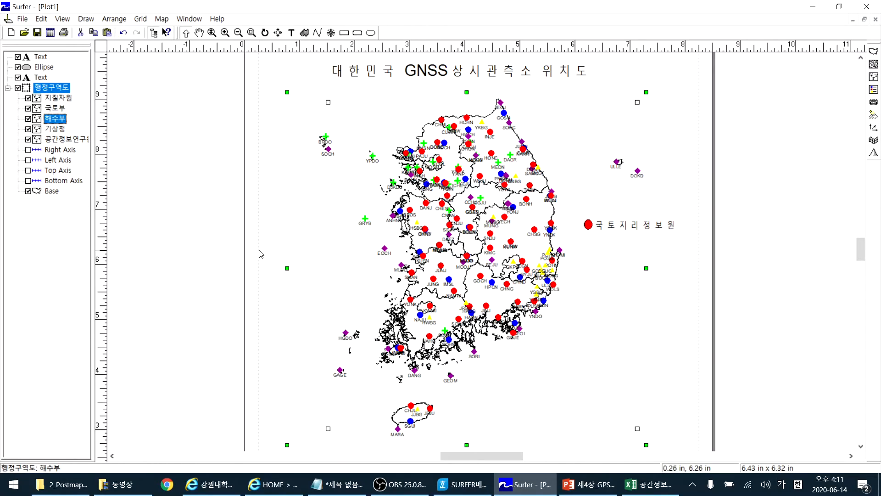
left_click(28, 191)
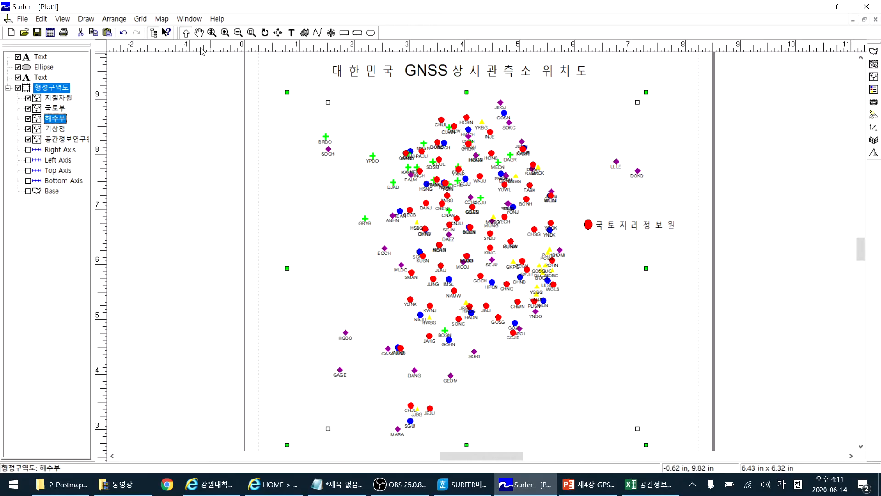
left_click(162, 19)
left_click(206, 46)
- Browse to the 공간정보데이터 folder on drive D and look for a boundary file in its 행정경계(시군구) folder
left_click(423, 177)
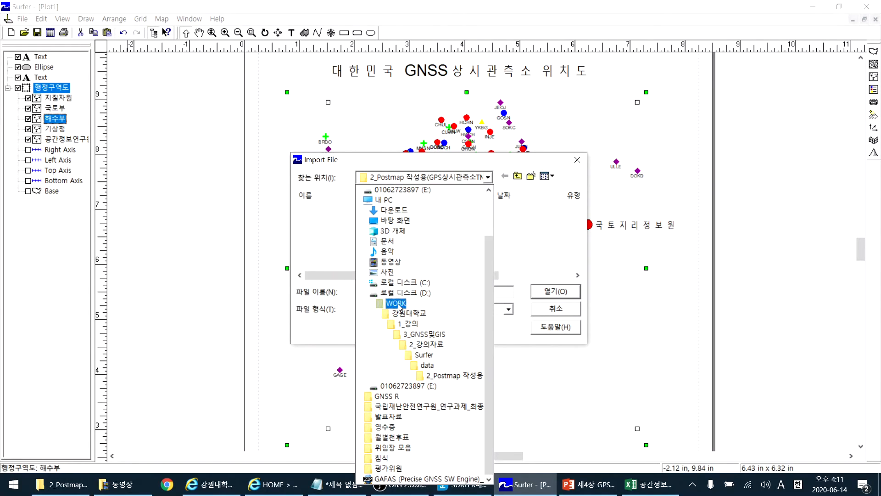
left_click(398, 304)
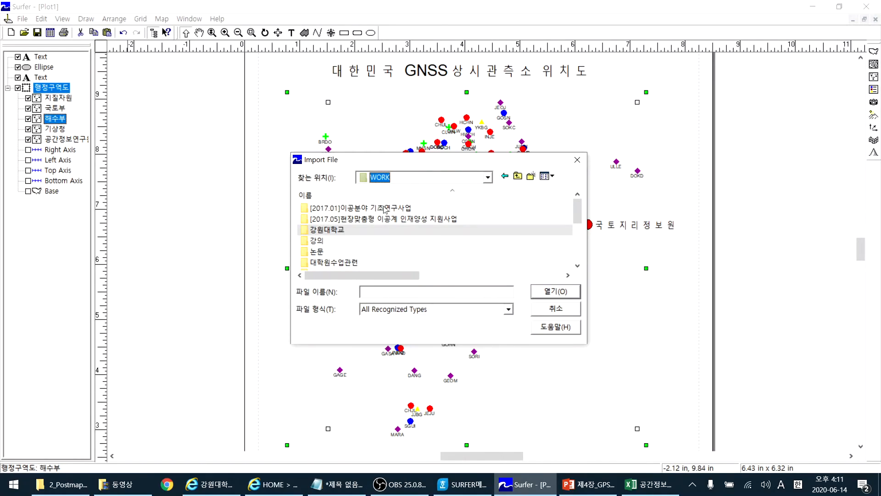
left_click(517, 176)
scroll(384, 228, "up", 2)
scroll(367, 234, "down", 3)
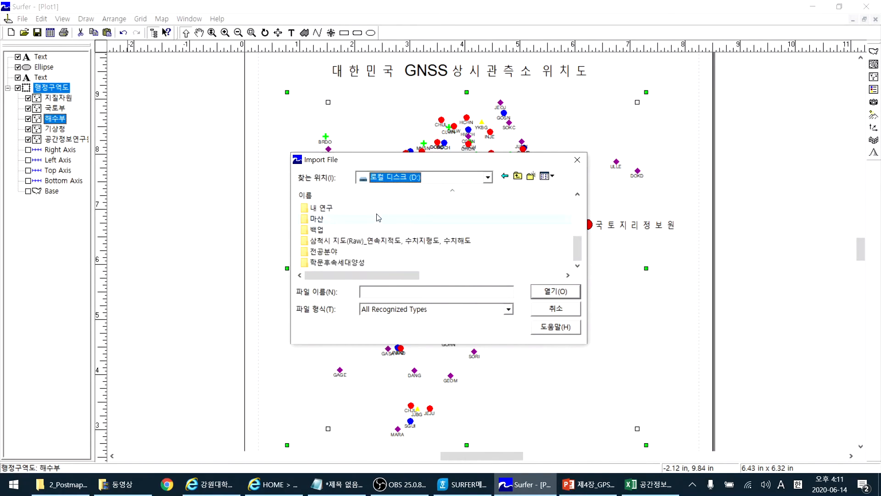
scroll(353, 240, "up", 3)
scroll(340, 250, "down", 1)
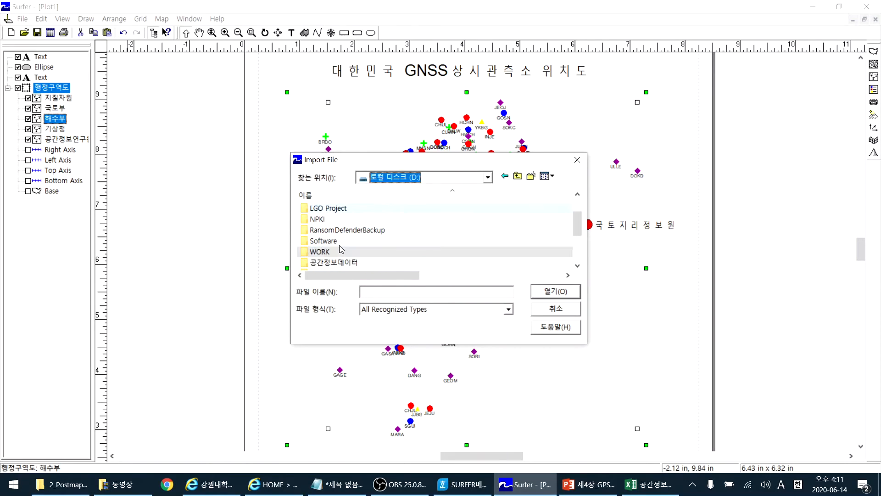
left_click(334, 263)
double_click(335, 262)
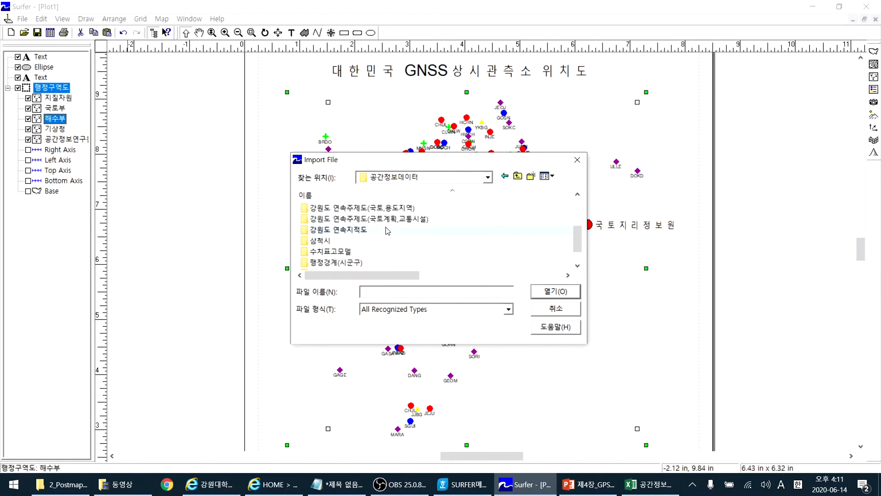
scroll(384, 231, "down", 1)
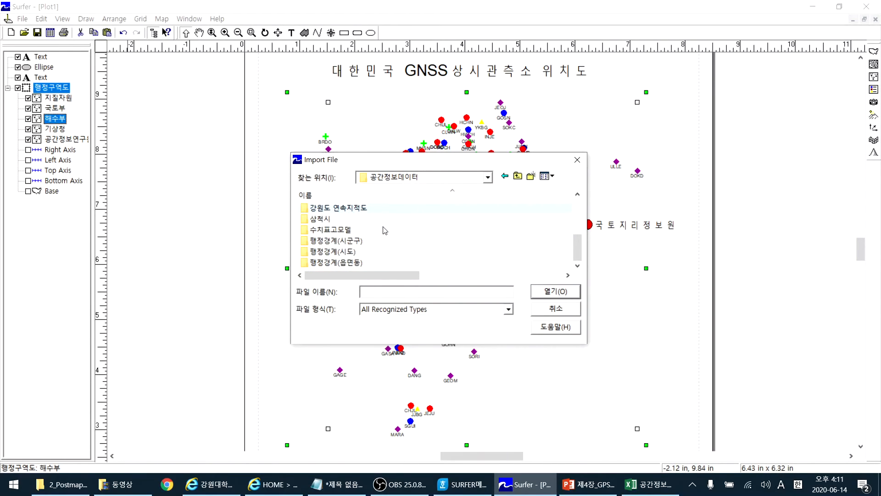
double_click(345, 242)
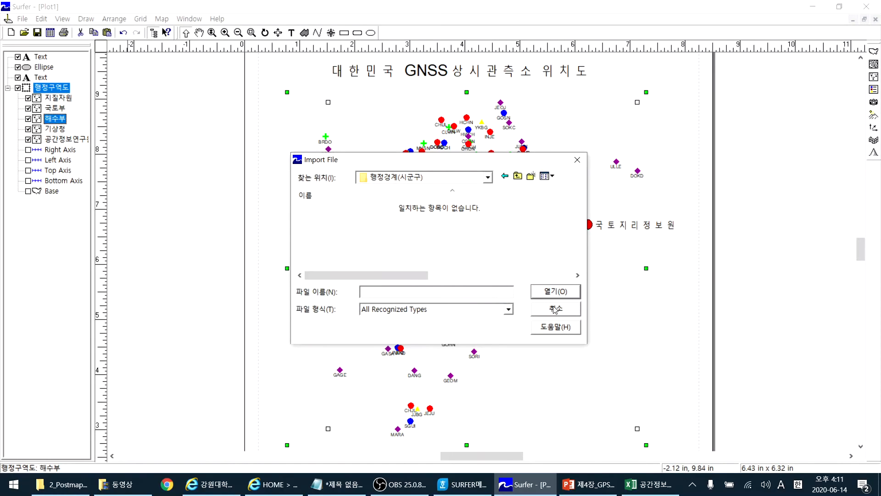
- Import Z_NGII_N3A_G0110000.shp from the 행정경계(읍면동) folder as a base map, with both ID fields left at (NONE)
left_click(416, 177)
scroll(420, 247, "up", 2)
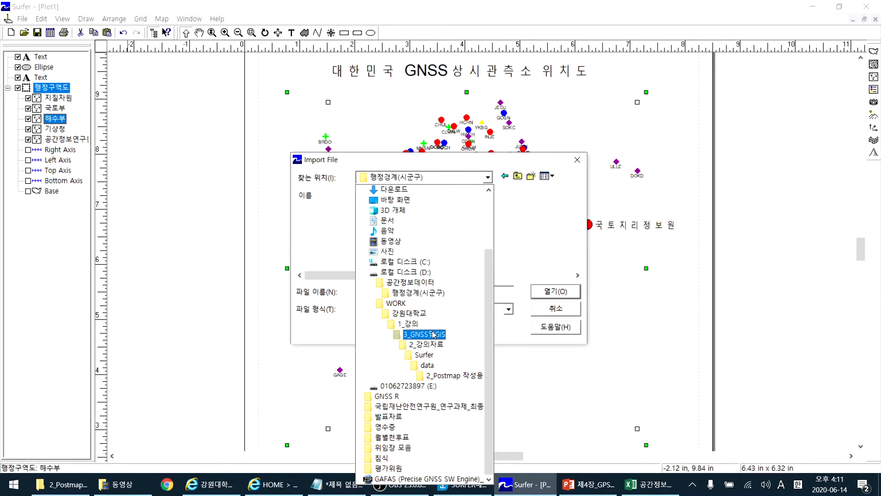
left_click(410, 282)
scroll(413, 246, "down", 1)
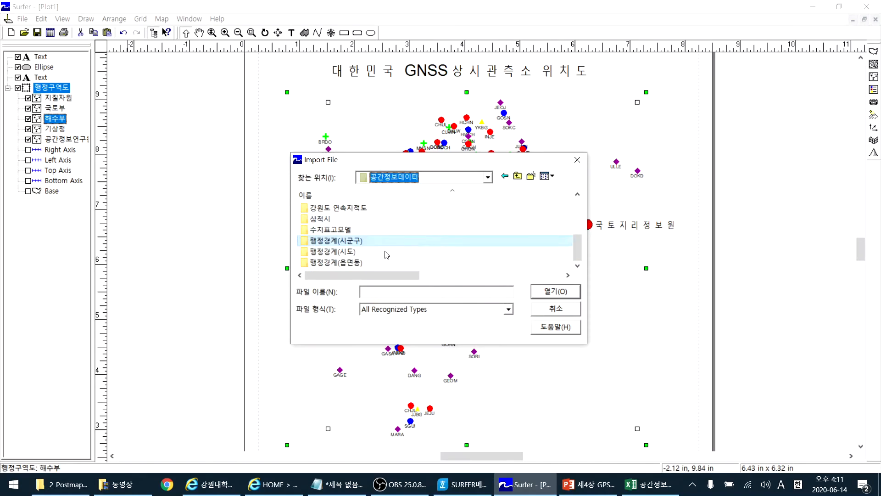
double_click(357, 263)
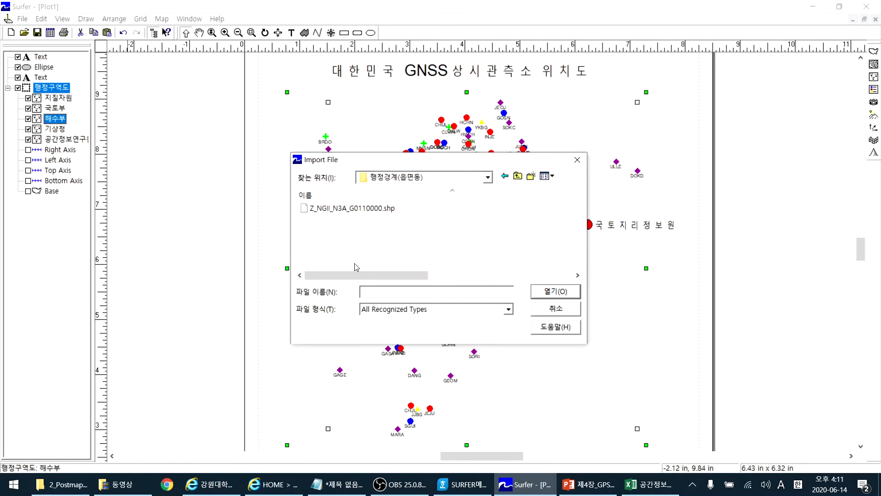
double_click(370, 209)
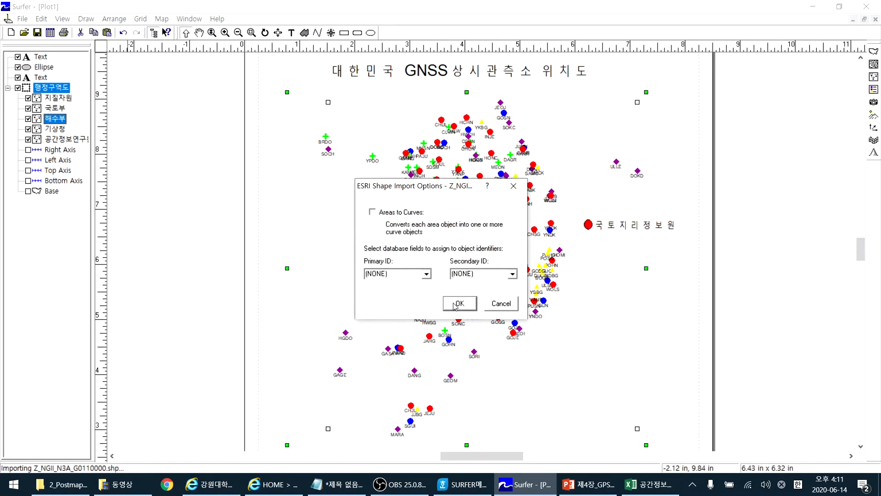
left_click(458, 304)
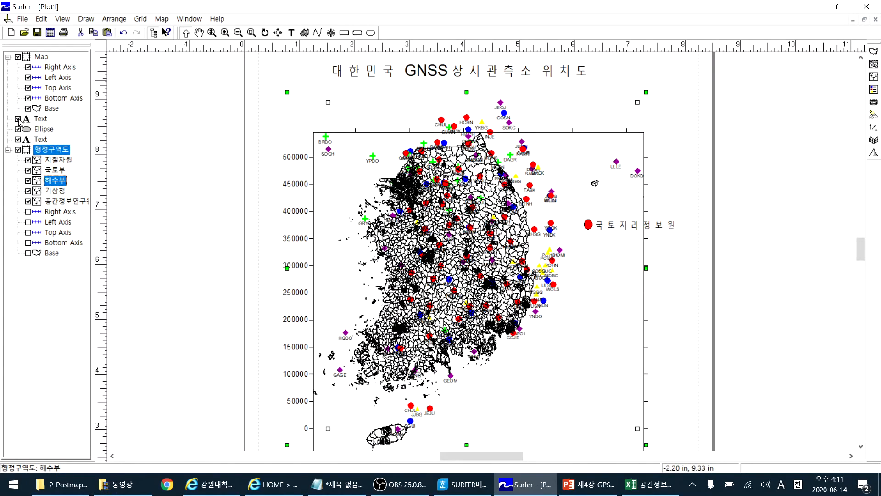
- Check the new base map with the 행정구역도 map hidden and shown again, and overlay the two maps
left_click(18, 149)
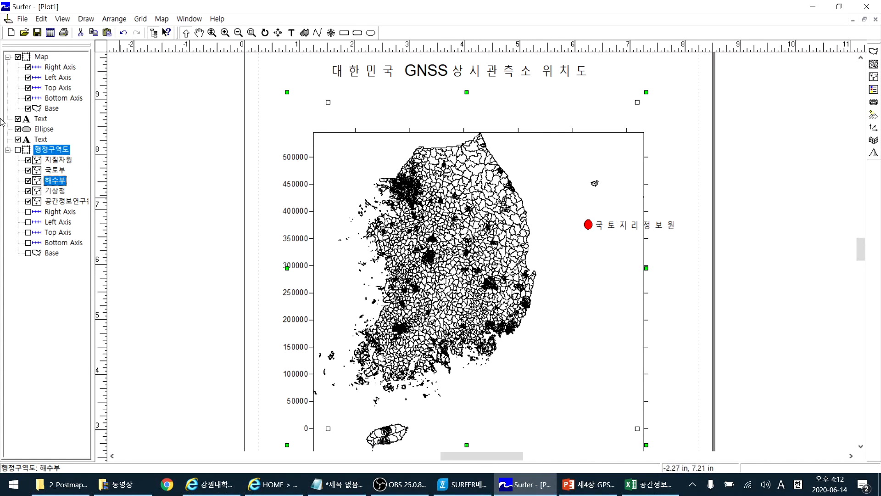
left_click(18, 149)
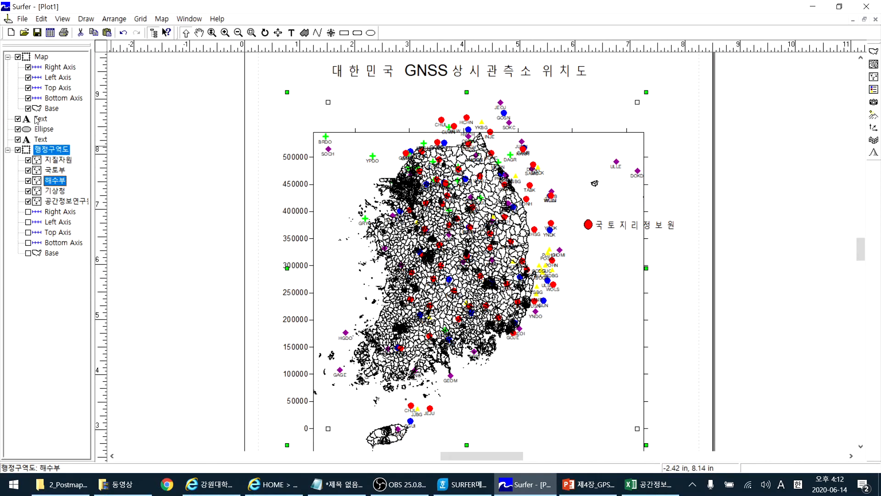
left_click(40, 57, "ctrl")
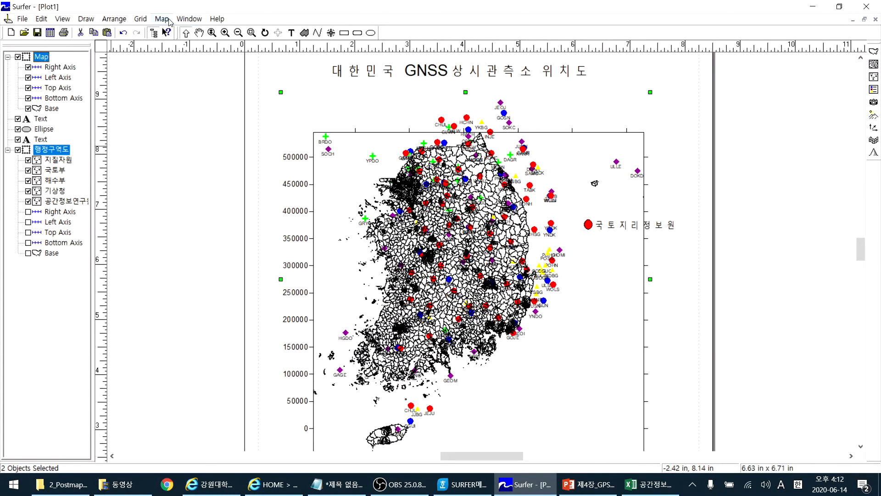
left_click(169, 20)
left_click(198, 187)
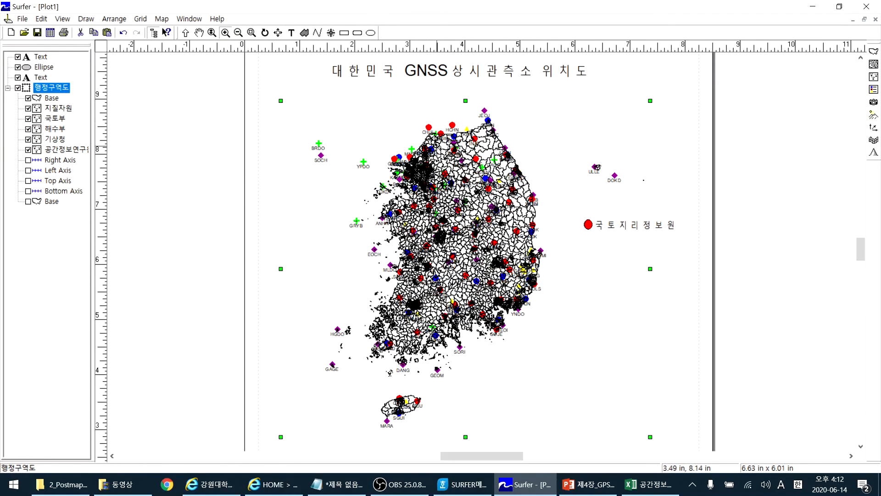
- Examine how the station symbols fit the 읍면동 boundaries across the northern and southern parts of the overlaid map
left_click(437, 146)
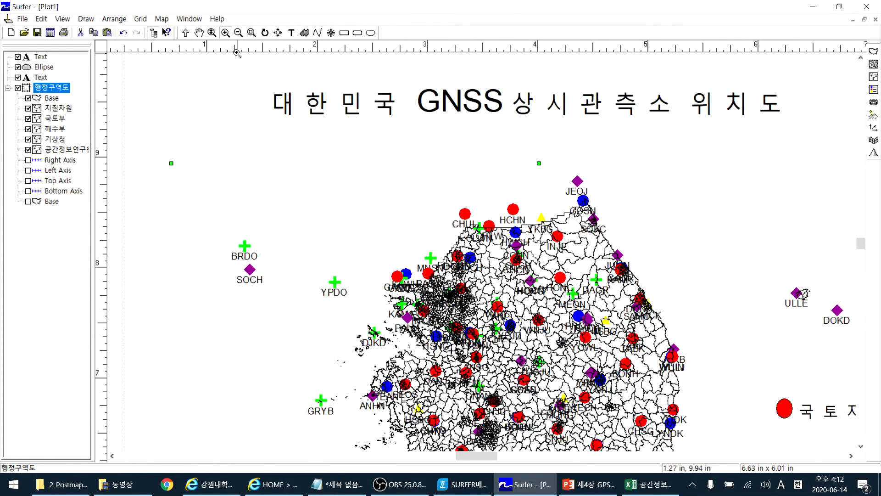
left_click(199, 32)
left_click_drag(441, 338, 473, 285)
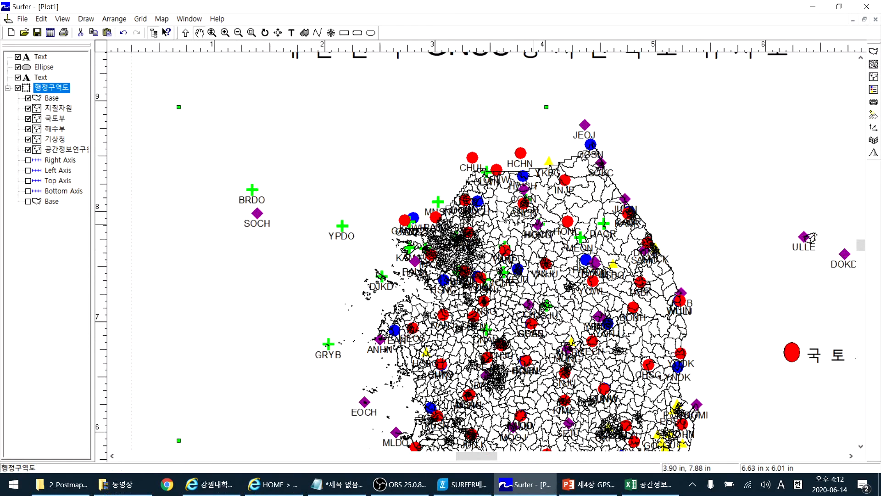
left_click_drag(507, 280, 505, 210)
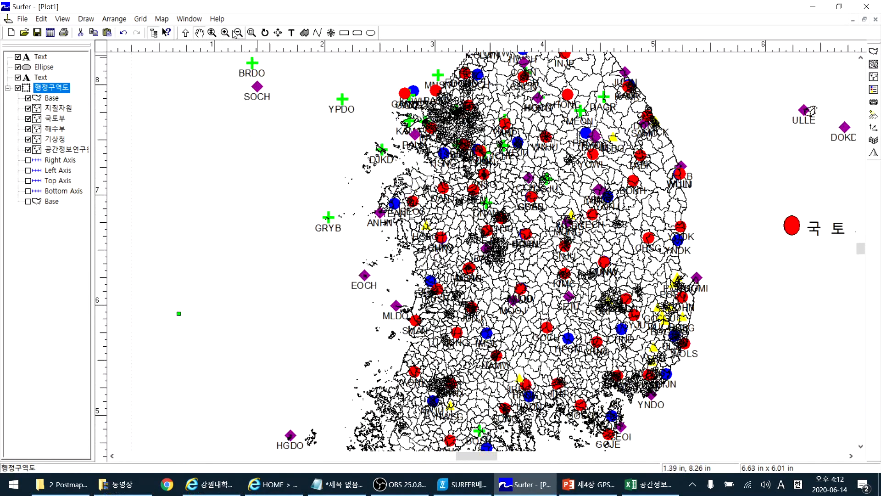
left_click(212, 32)
left_click(393, 87)
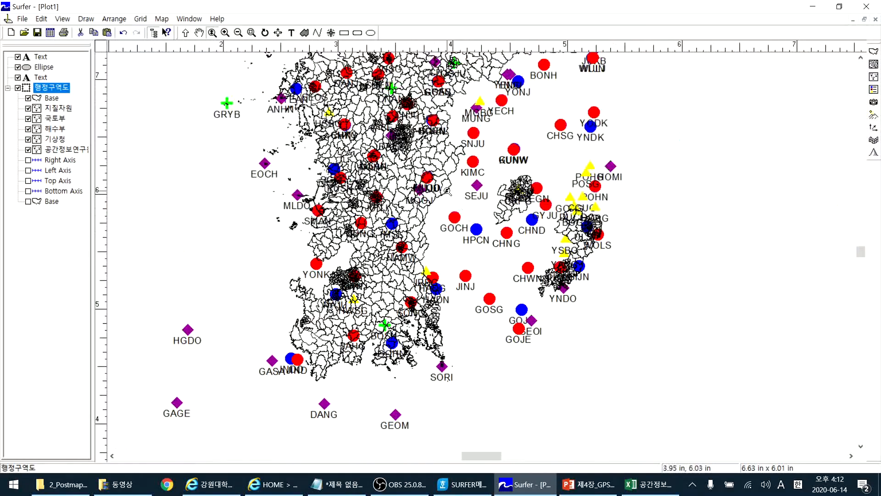
left_click(600, 254)
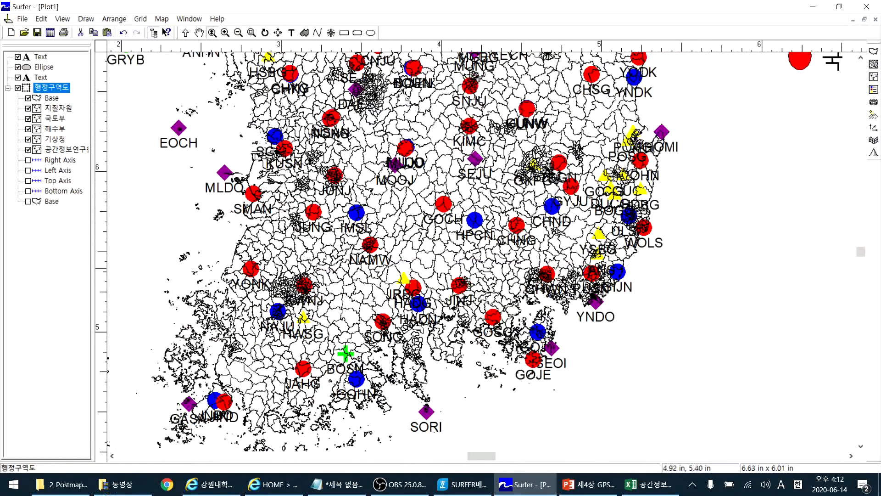